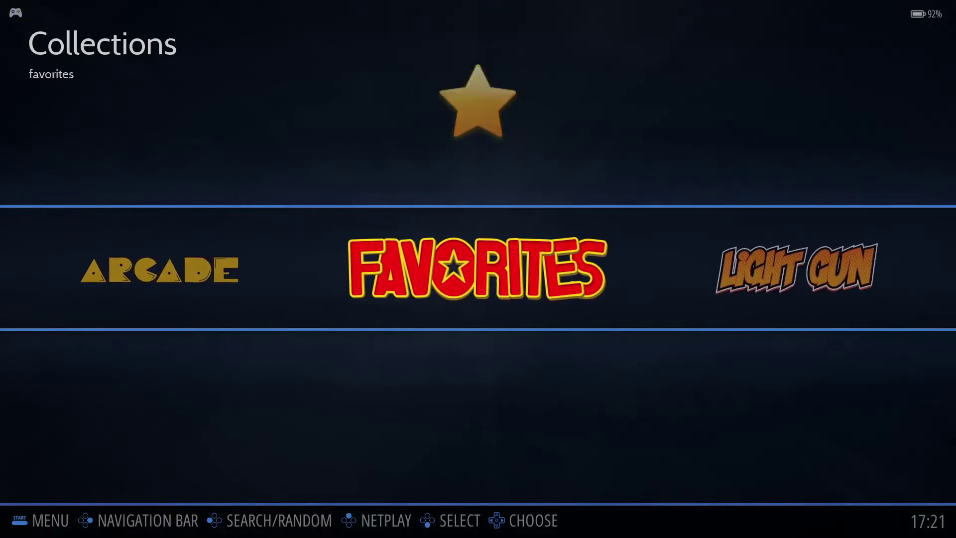
Browse the system carousel from the Favorites collection past RetroBat to the MAME arcade system.
{"action": "key", "text": "Right"}
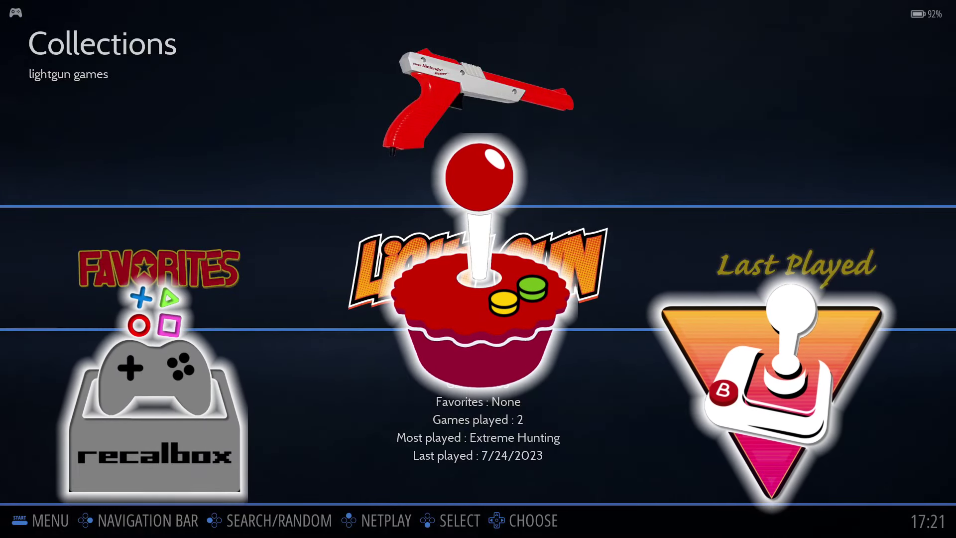
{"action": "key", "text": "Right"}
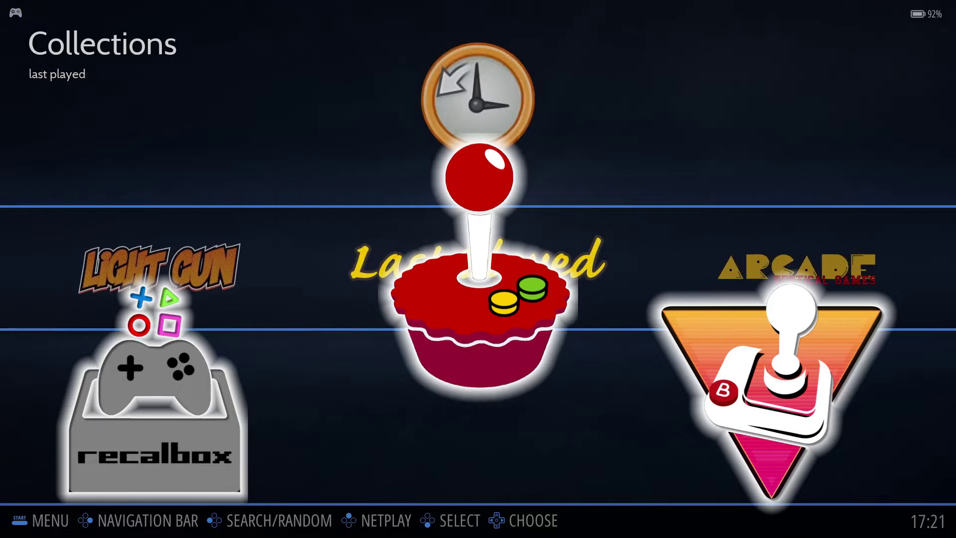
{"action": "key", "text": "Right"}
{"action": "key", "text": "Right"}
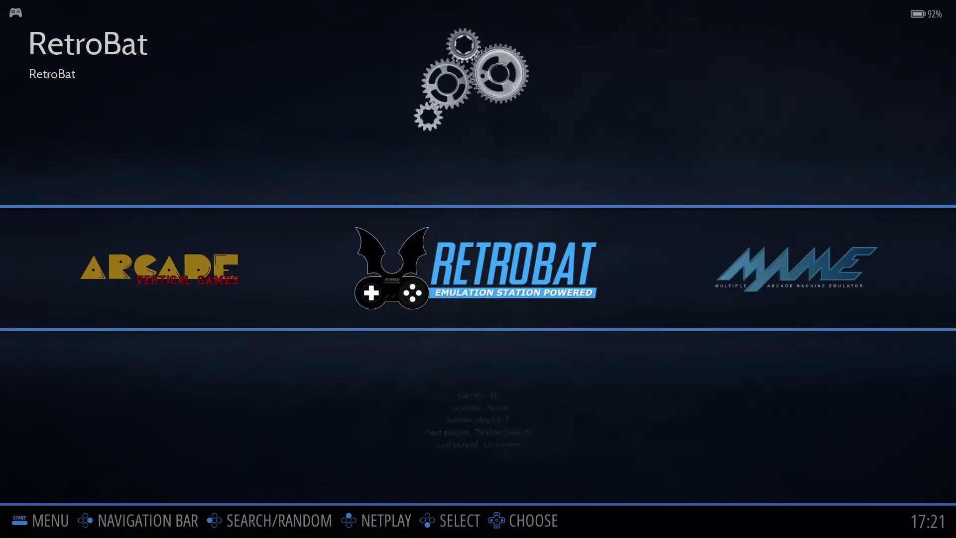
{"action": "key", "text": "Right"}
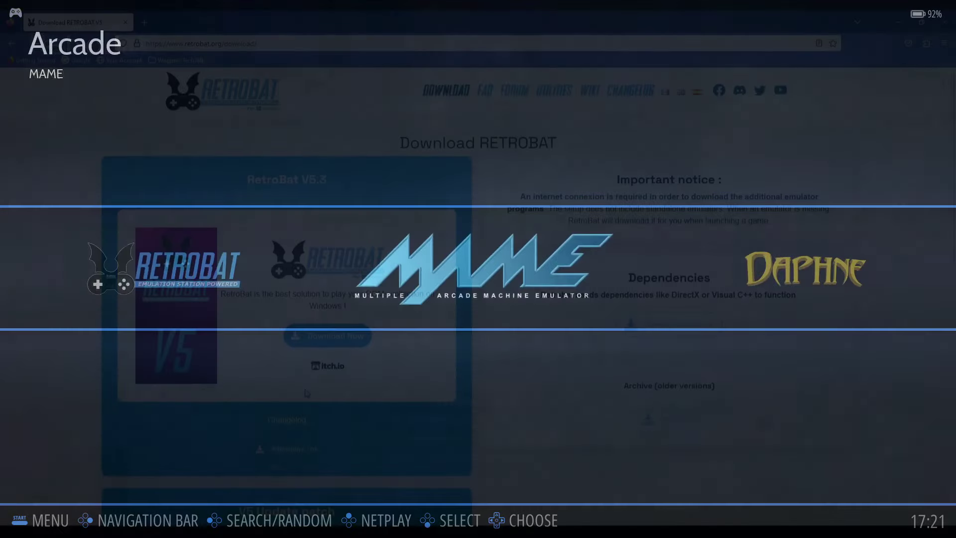
{"action": "key", "text": "Right"}
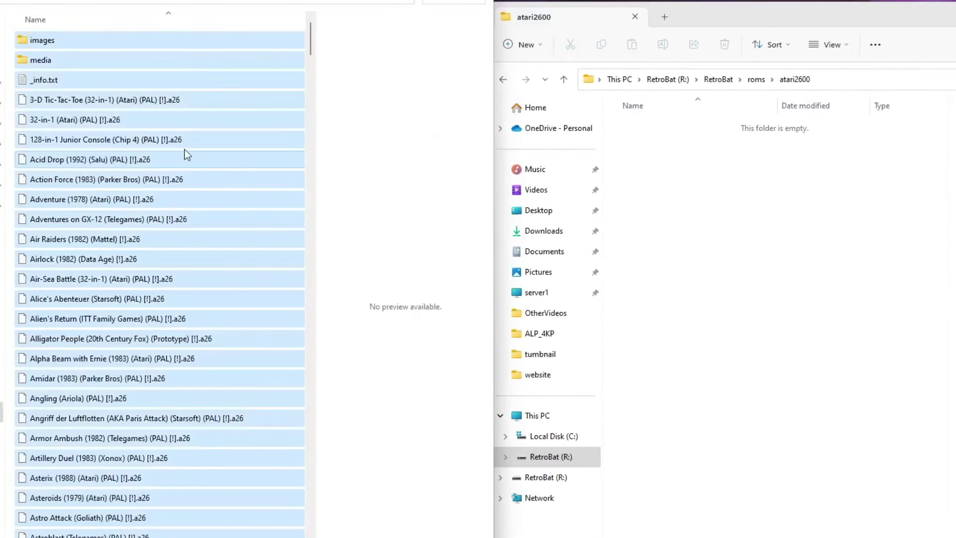
{"action": "left_click_drag", "start_coordinate": [100, 147], "coordinate": [261, 175]}
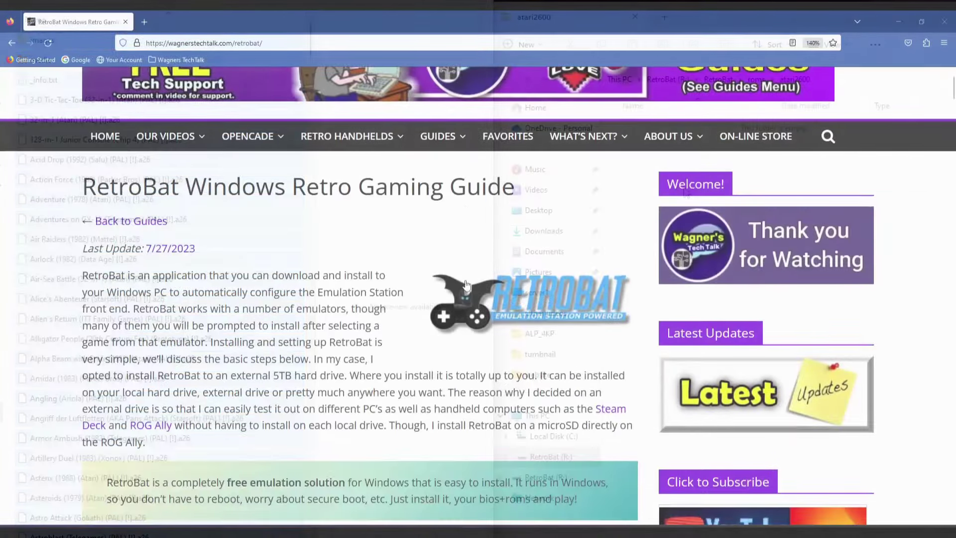
{"action": "scroll", "coordinate": [466, 285], "scroll_direction": "down", "scroll_amount": 6}
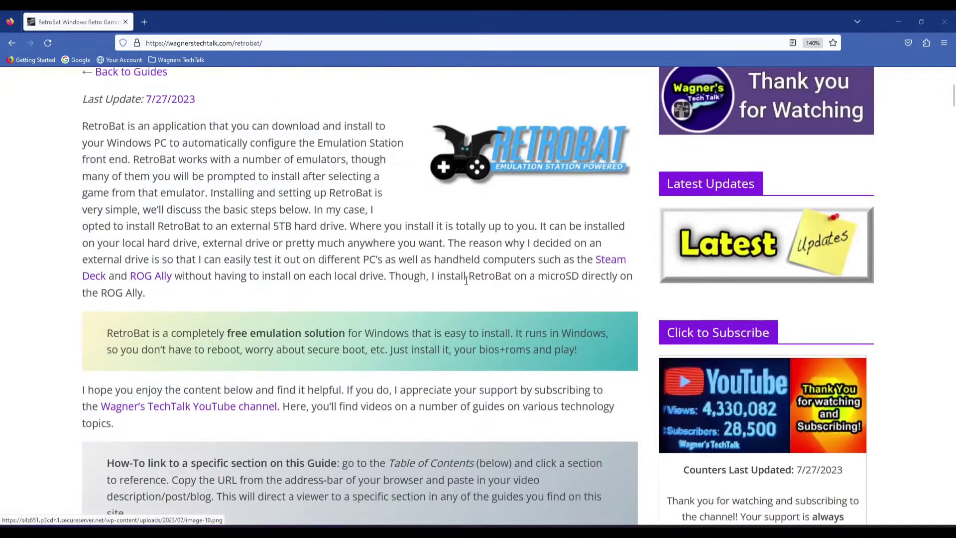
{"action": "scroll", "coordinate": [466, 284], "scroll_direction": "down", "scroll_amount": 5}
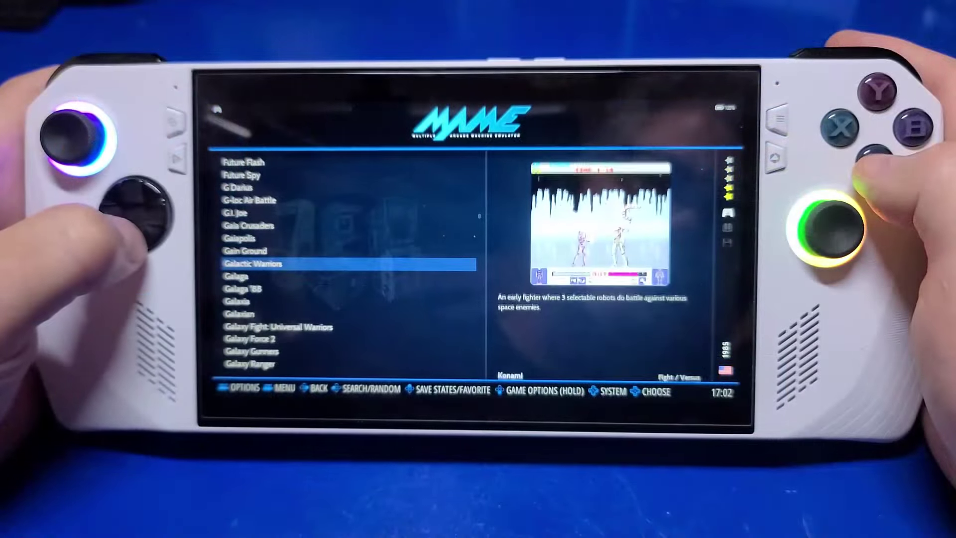
{"action": "key", "text": "Return"}
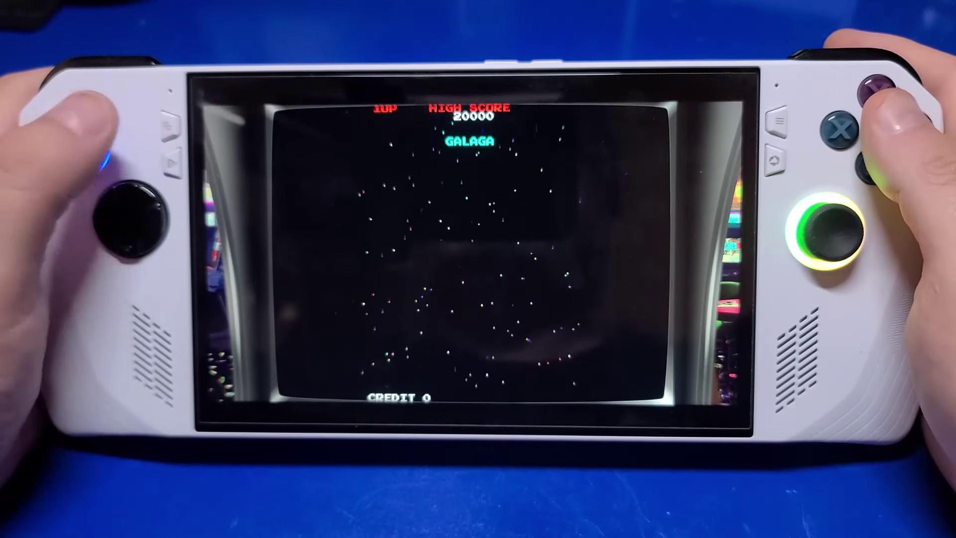
{"action": "key", "text": "5"}
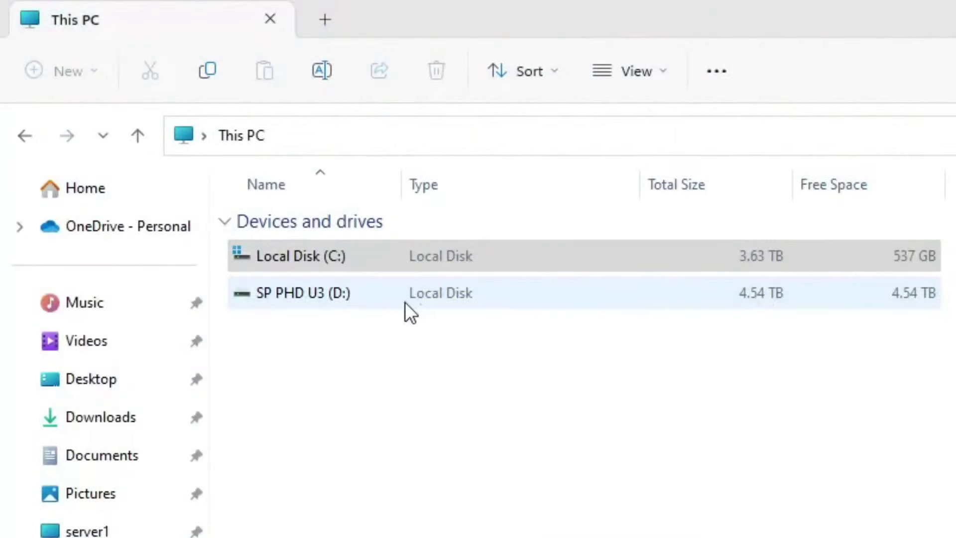
Delete all the preinstalled files and folders from the SP PHD U3 (D:) drive.
{"action": "double_click", "coordinate": [352, 302]}
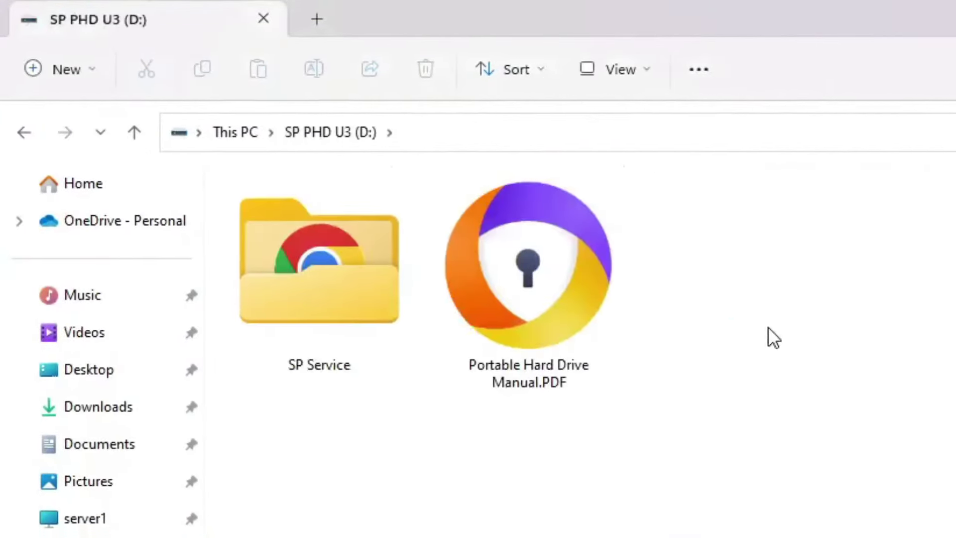
{"action": "key", "text": "ctrl+a"}
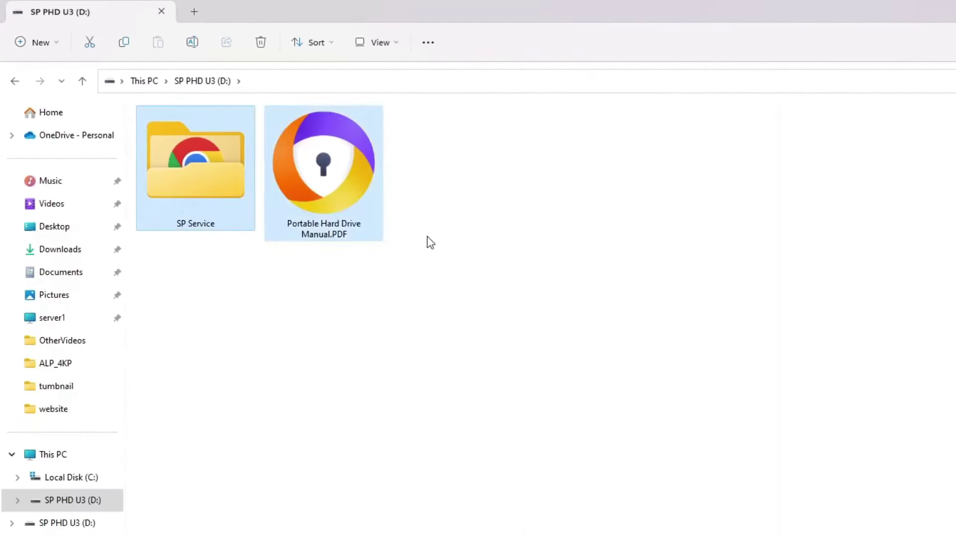
{"action": "key", "text": "Delete"}
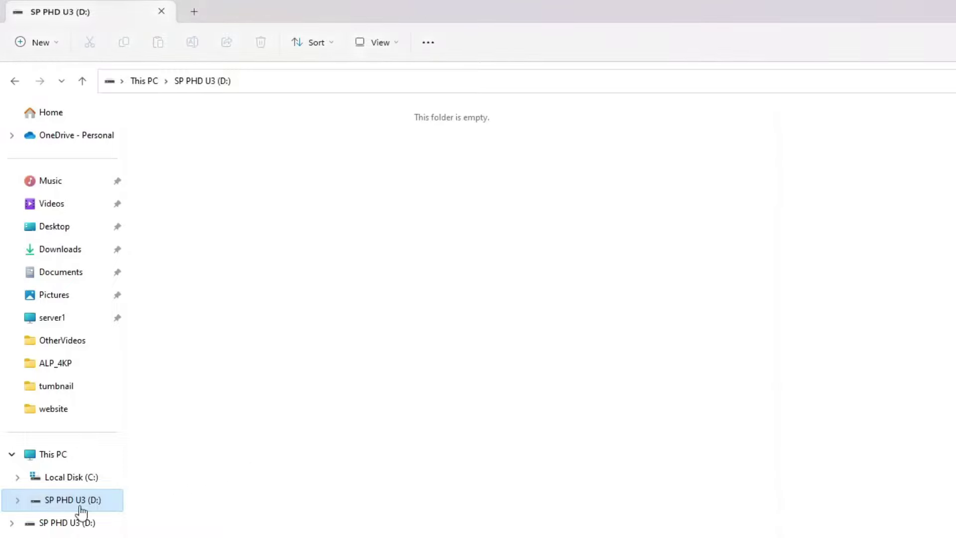
Rename the external drive D: as RetroBat in its properties.
{"action": "right_click", "coordinate": [80, 506]}
{"action": "left_click", "coordinate": [144, 464]}
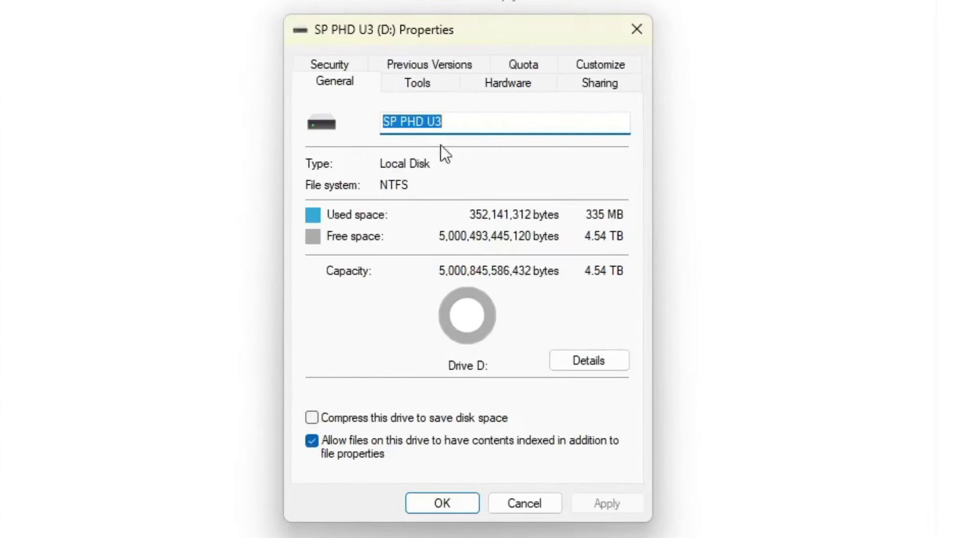
{"action": "left_click", "coordinate": [452, 126]}
{"action": "left_click_drag", "start_coordinate": [452, 126], "coordinate": [377, 134]}
{"action": "type", "text": "RetroBat"}
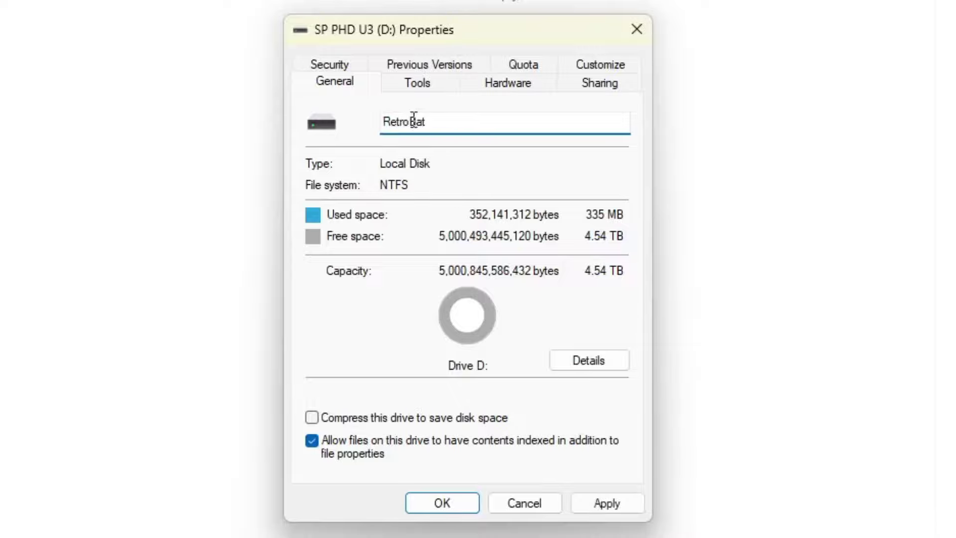
{"action": "left_click", "coordinate": [595, 496]}
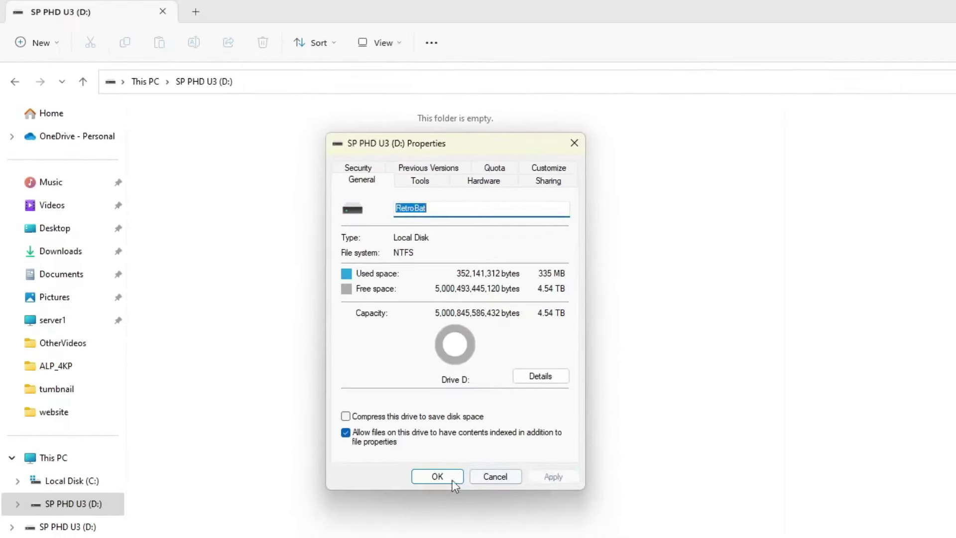
{"action": "left_click", "coordinate": [443, 503]}
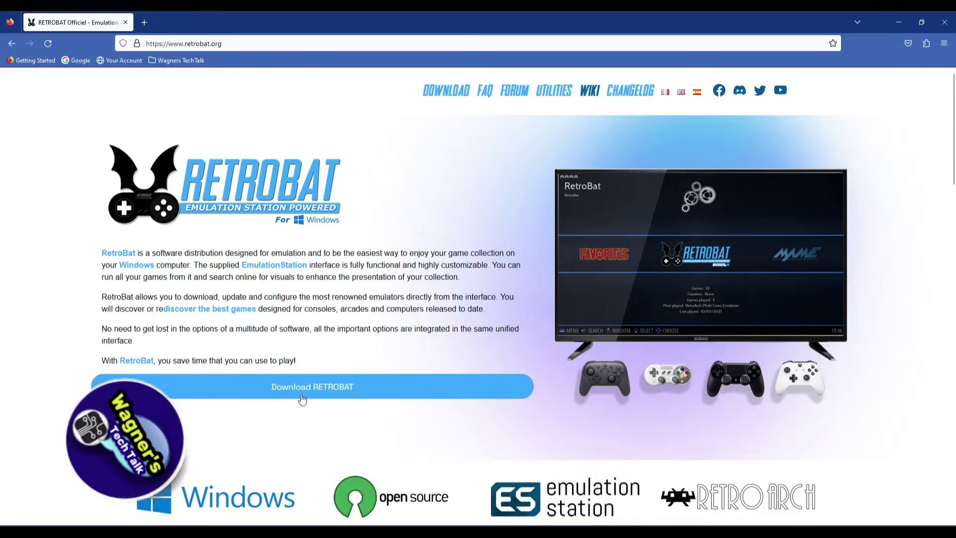
Download retrobat-v5.3.0-stable-win64-setup.exe from the RetroBat page on itch.io without making a payment.
{"action": "left_click", "coordinate": [307, 392]}
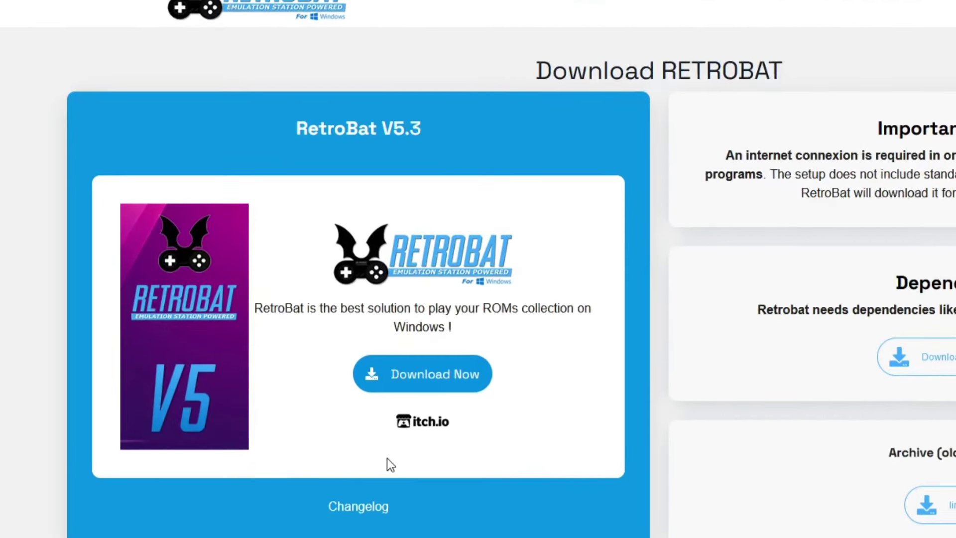
{"action": "left_click", "coordinate": [418, 388]}
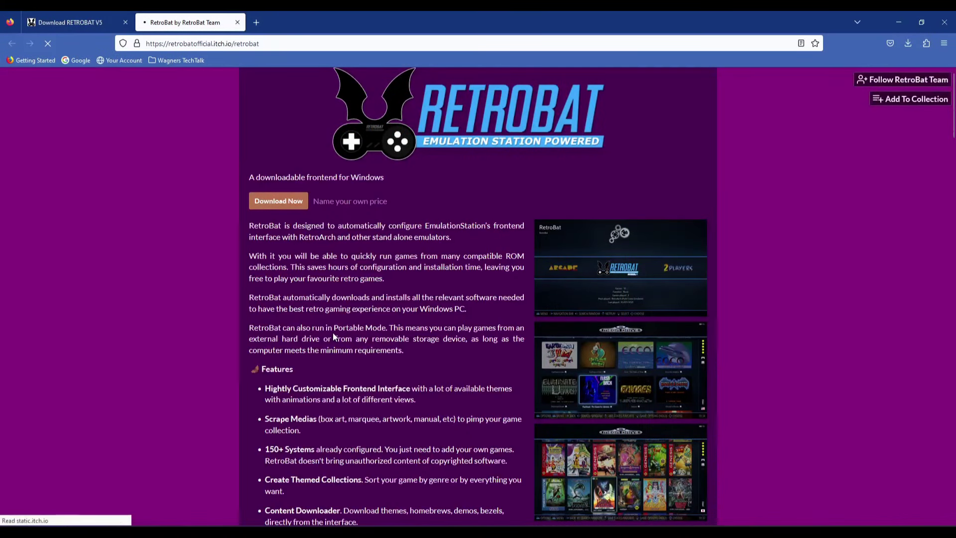
{"action": "left_click", "coordinate": [283, 200]}
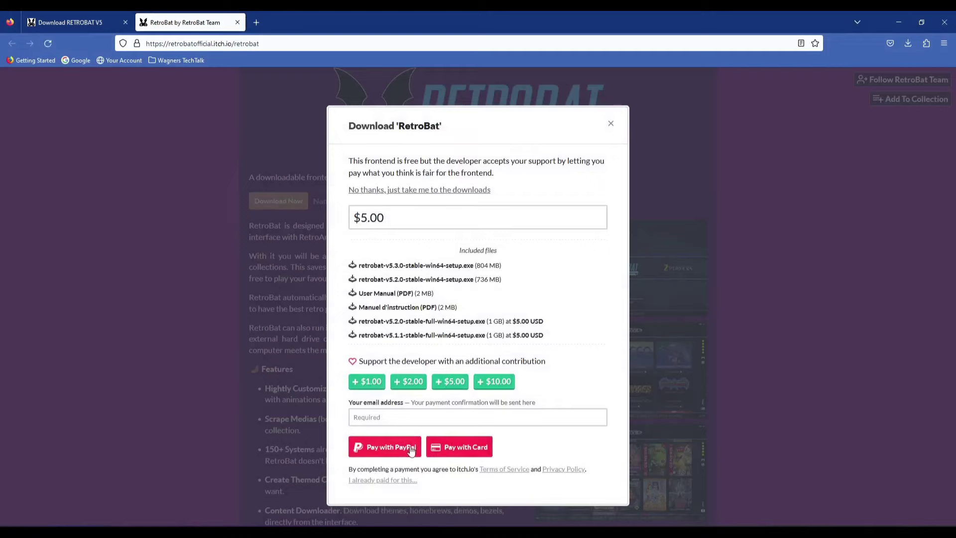
{"action": "left_click", "coordinate": [407, 192]}
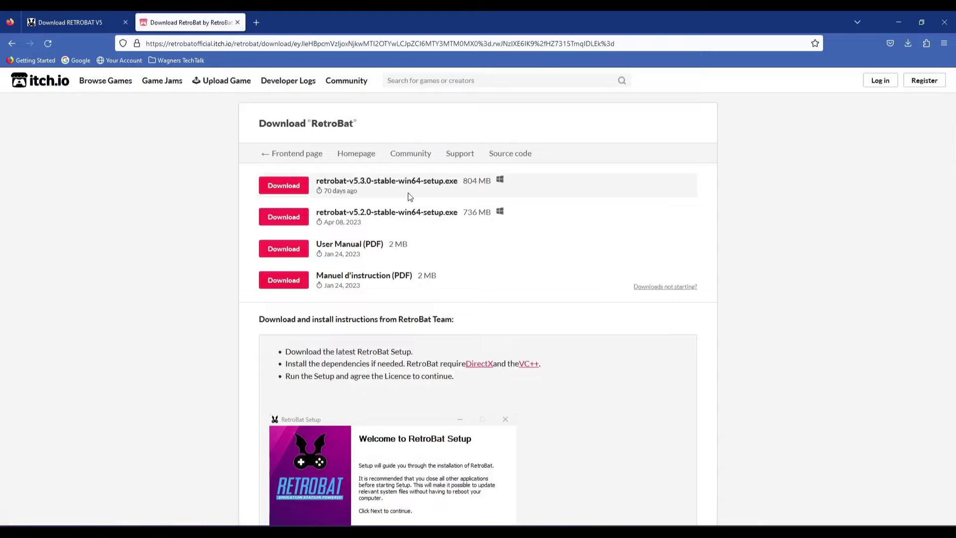
{"action": "left_click", "coordinate": [295, 190]}
{"action": "left_click", "coordinate": [659, 125]}
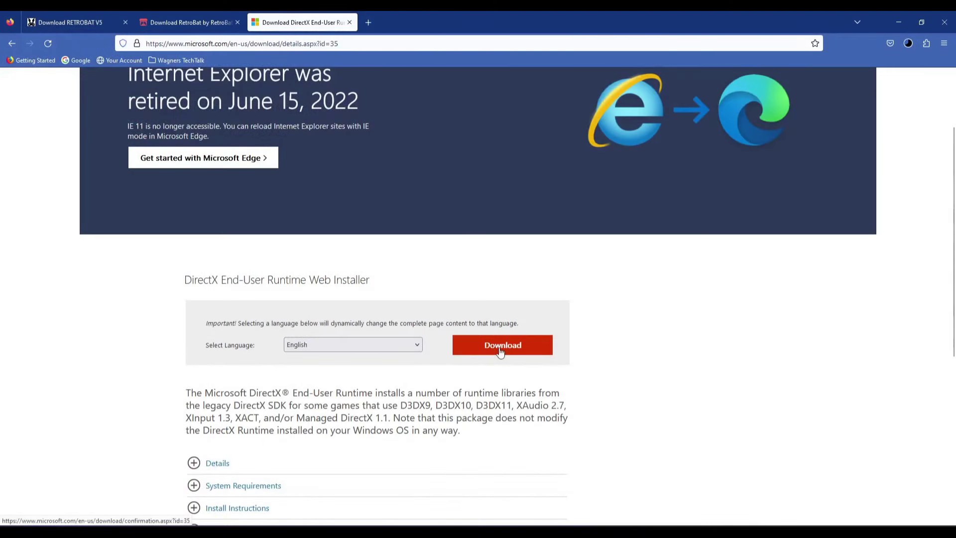
Download the DirectX End-User Runtime Web Installer and the Visual C++ Redistributable Runtimes All-in-One package from the TechPowerUp US-5 server.
{"action": "left_click", "coordinate": [500, 349]}
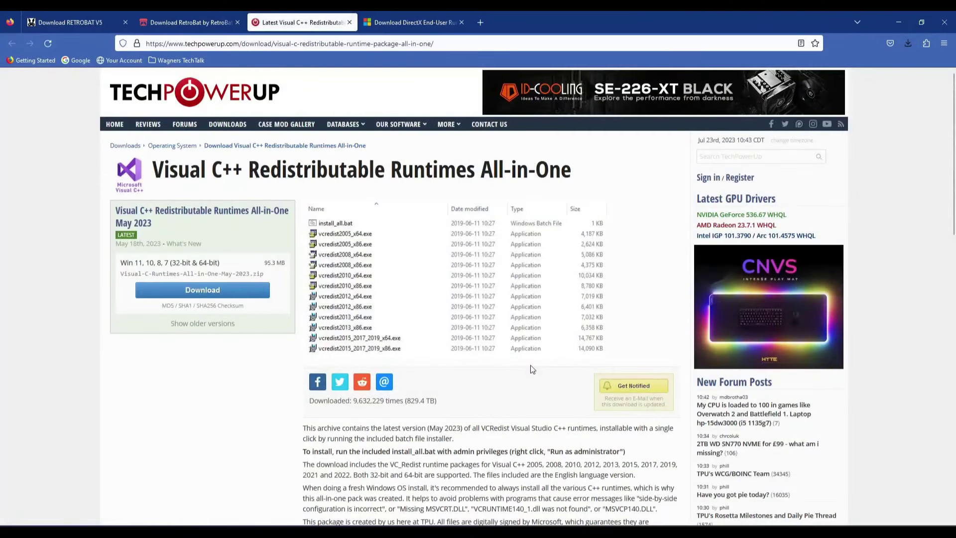
{"action": "left_click", "coordinate": [237, 293]}
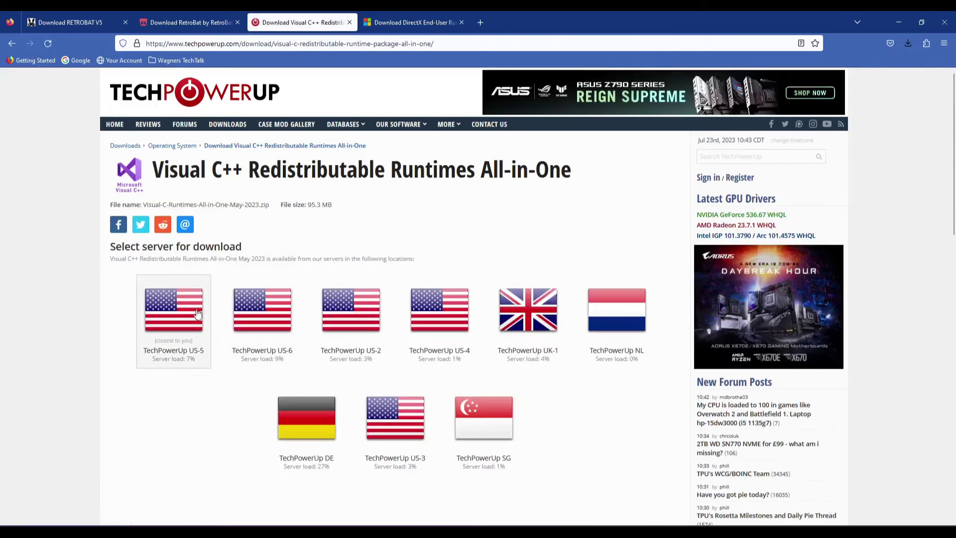
{"action": "left_click", "coordinate": [173, 319]}
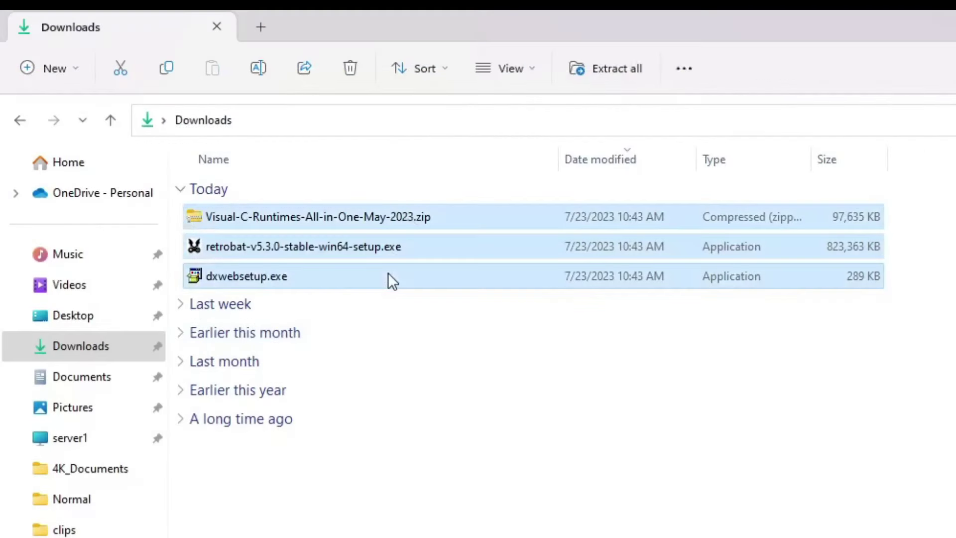
Move the three downloaded setup files from Downloads to the root of the RETROBAT (D:) drive.
{"action": "right_click", "coordinate": [391, 245]}
{"action": "left_click", "coordinate": [417, 267]}
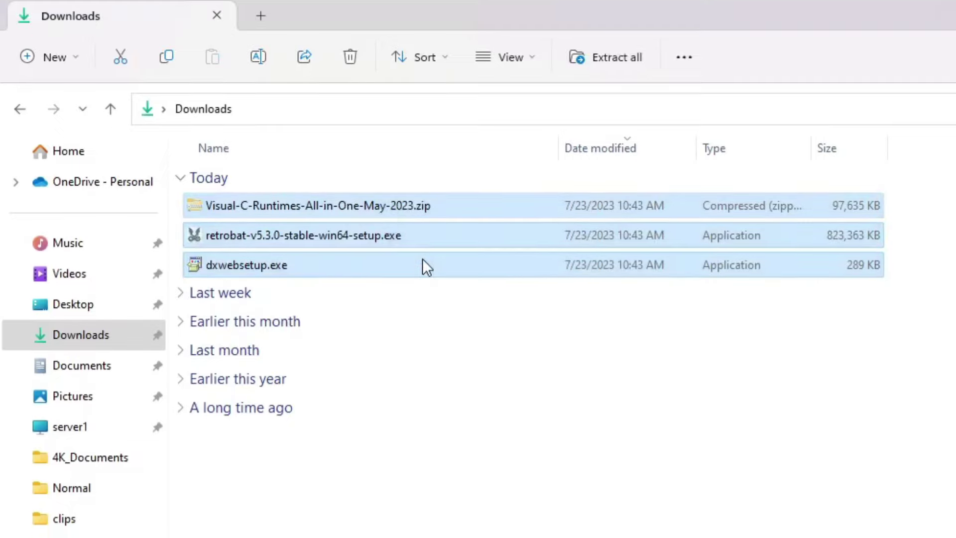
{"action": "left_click", "coordinate": [97, 406]}
{"action": "right_click", "coordinate": [247, 245]}
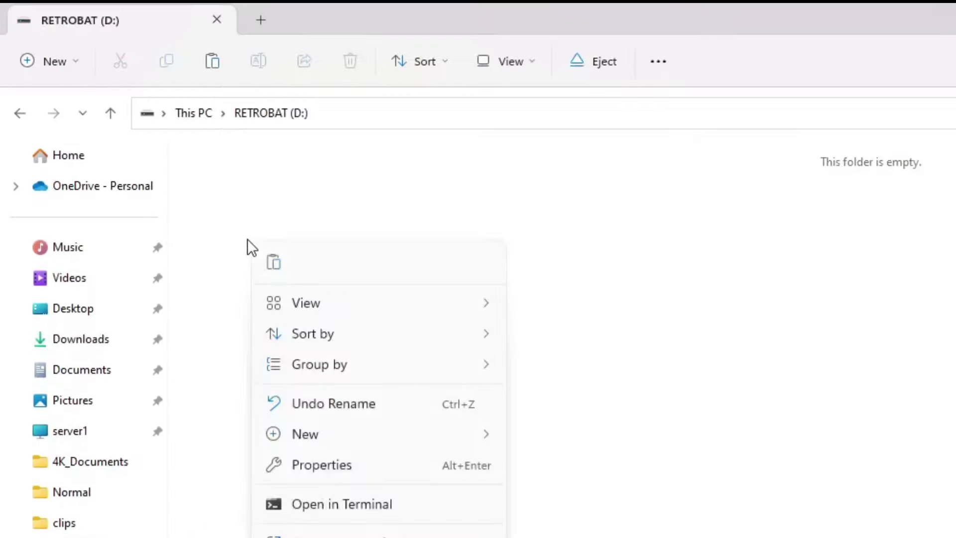
{"action": "left_click", "coordinate": [272, 260]}
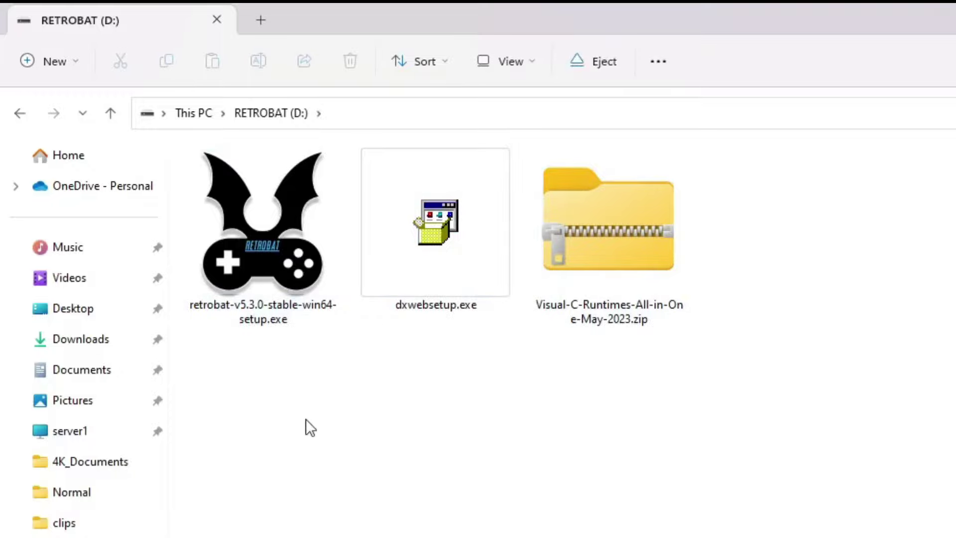
Create a folder named redist in the root of the RETROBAT (D:) drive.
{"action": "right_click", "coordinate": [302, 420]}
{"action": "mouse_move", "coordinate": [365, 463]}
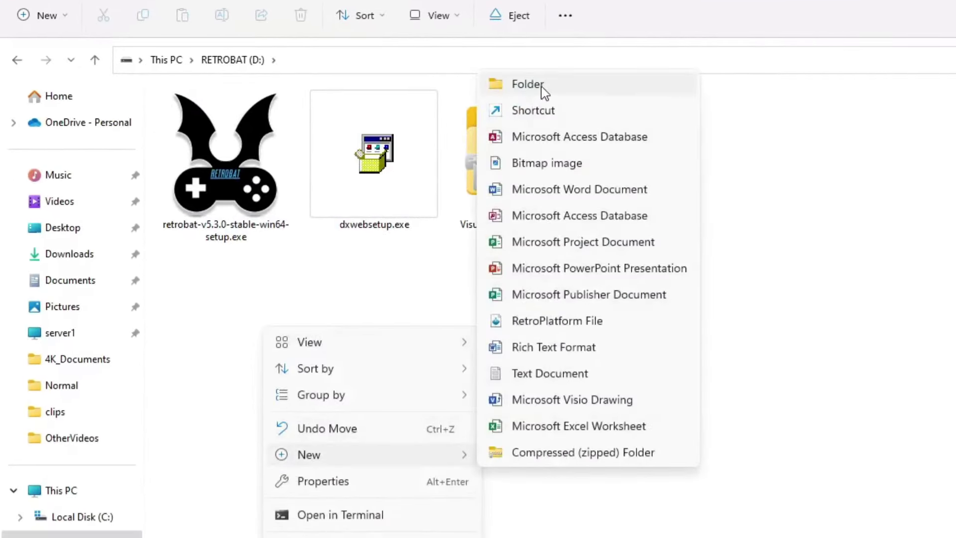
{"action": "left_click", "coordinate": [542, 91]}
{"action": "type", "text": "redist"}
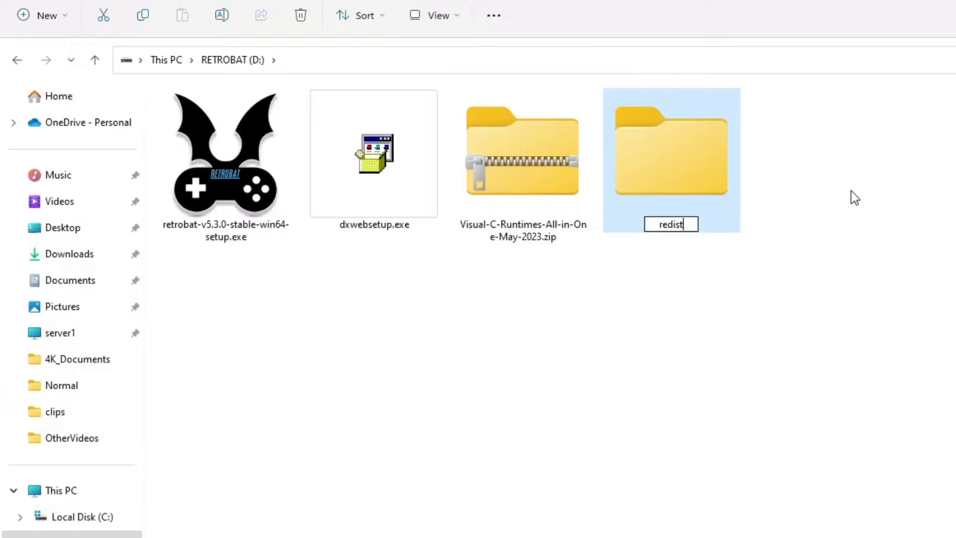
{"action": "key", "text": "Return"}
Move dxwebsetup.exe and Visual-C-Runtimes-All-in-One-May-2023.zip into the redist folder.
{"action": "left_click", "coordinate": [540, 184]}
{"action": "left_click", "coordinate": [375, 164], "text": "ctrl"}
{"action": "left_click_drag", "start_coordinate": [375, 164], "coordinate": [718, 240]}
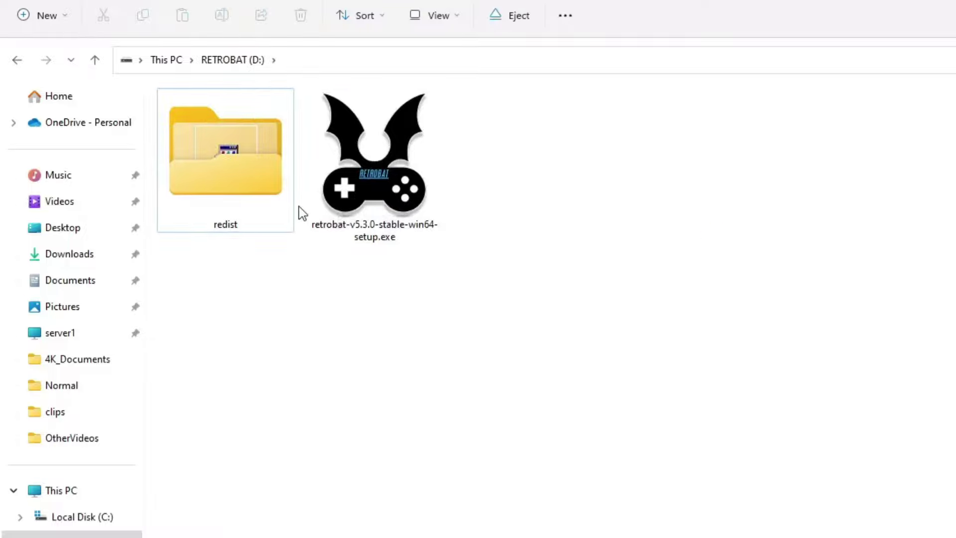
Extract Visual-C-Runtimes-All-in-One-May-2023.zip in the redist folder to D:\redist\Visual-C-Runtimes-All-in-One-May-2023.
{"action": "double_click", "coordinate": [270, 193]}
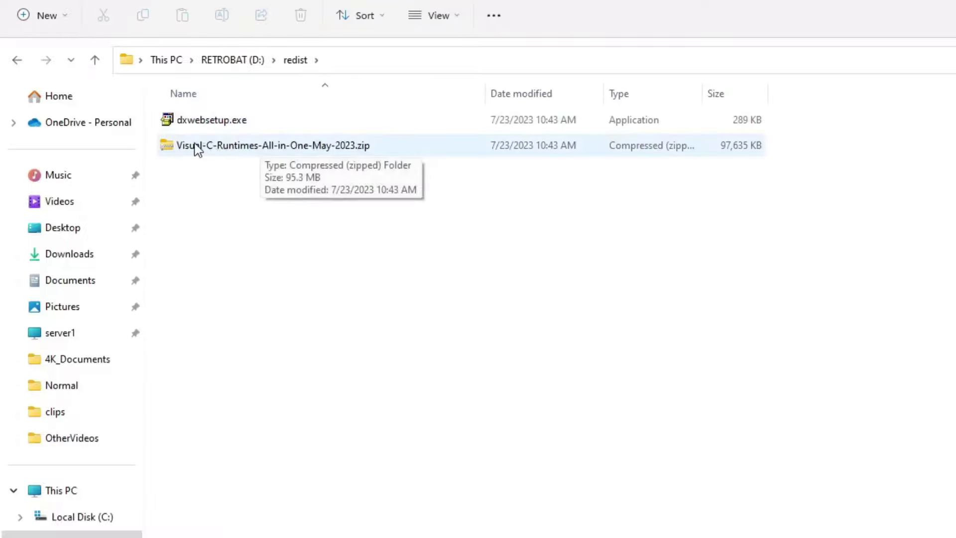
{"action": "left_click", "coordinate": [228, 147]}
{"action": "right_click", "coordinate": [228, 147]}
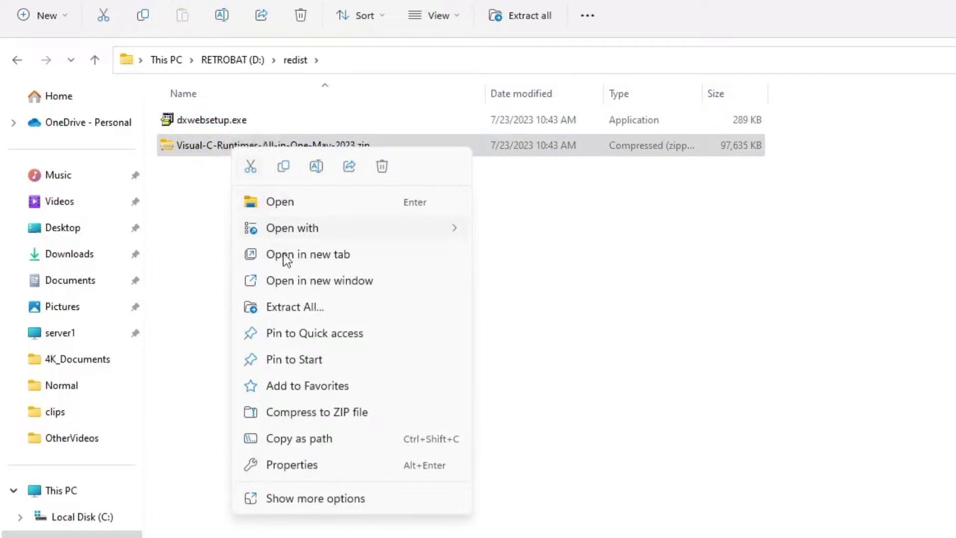
{"action": "left_click", "coordinate": [300, 308]}
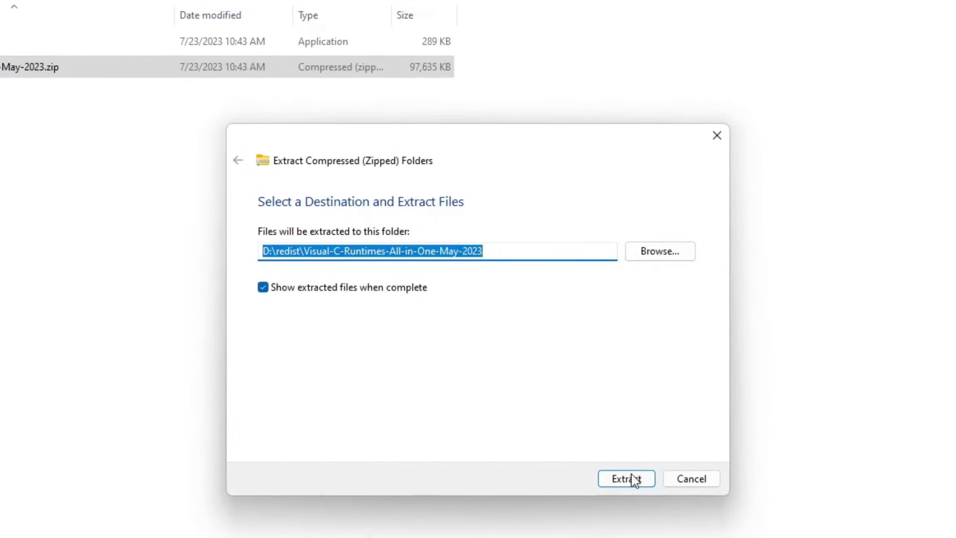
{"action": "left_click", "coordinate": [626, 478]}
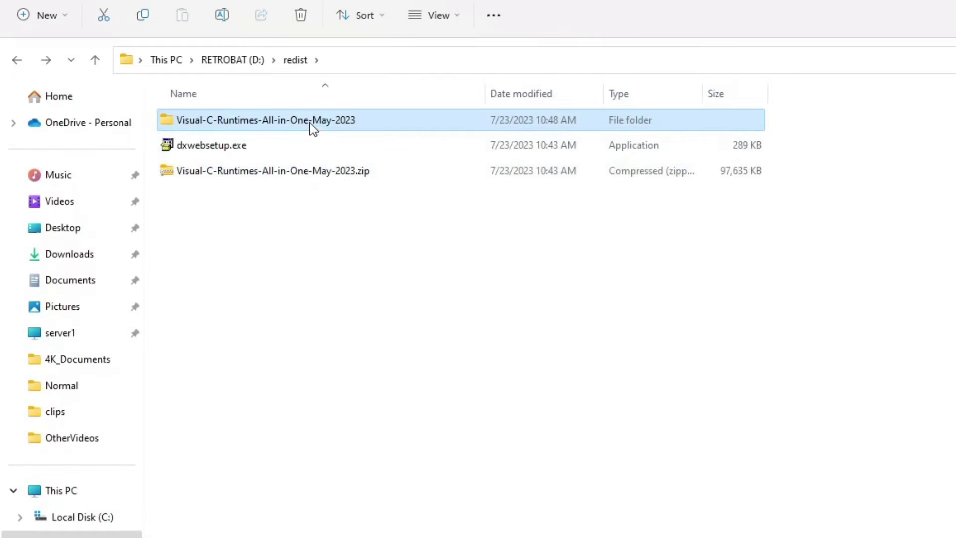
Run install_all.bat from the extracted Visual-C-Runtimes-All-in-One-May-2023 folder to install the Visual C++ runtimes.
{"action": "double_click", "coordinate": [309, 122]}
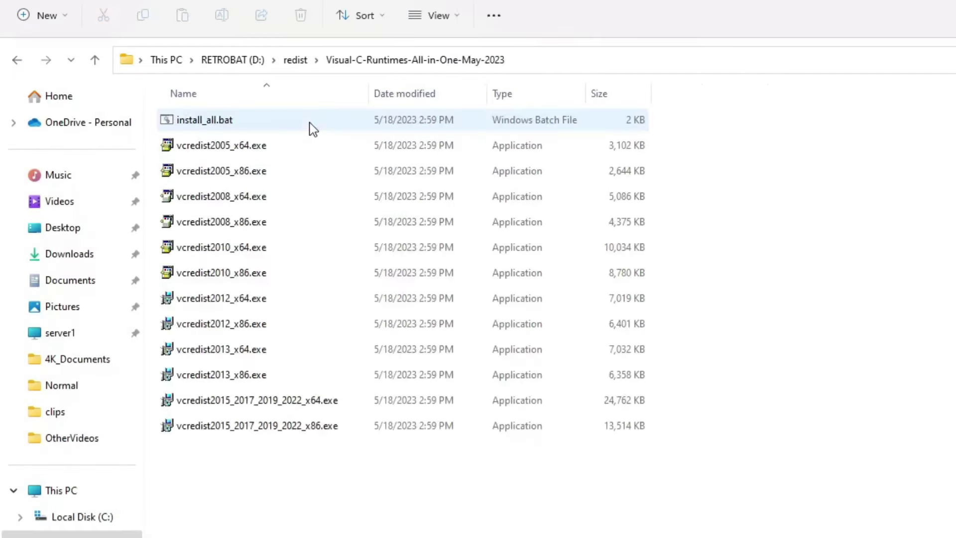
{"action": "left_click", "coordinate": [233, 119]}
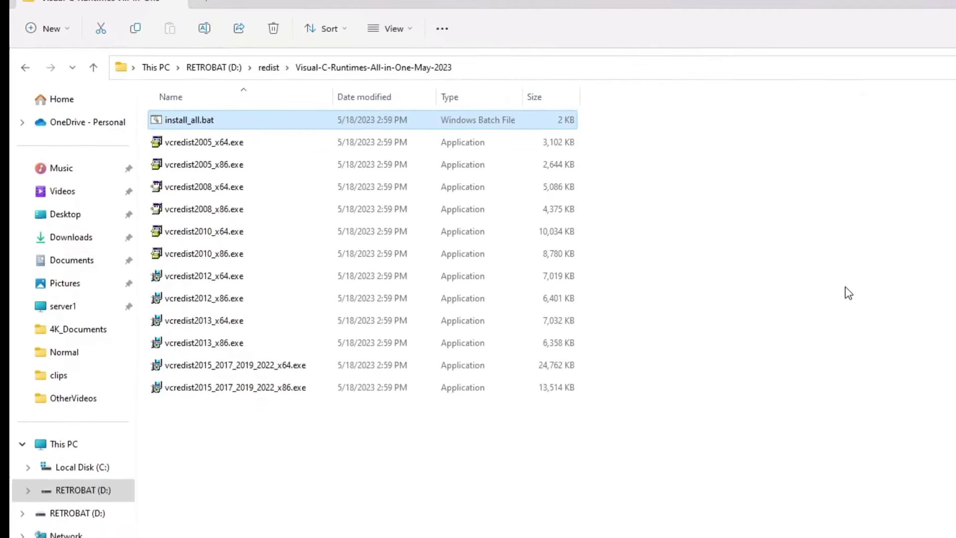
{"action": "key", "text": "Return"}
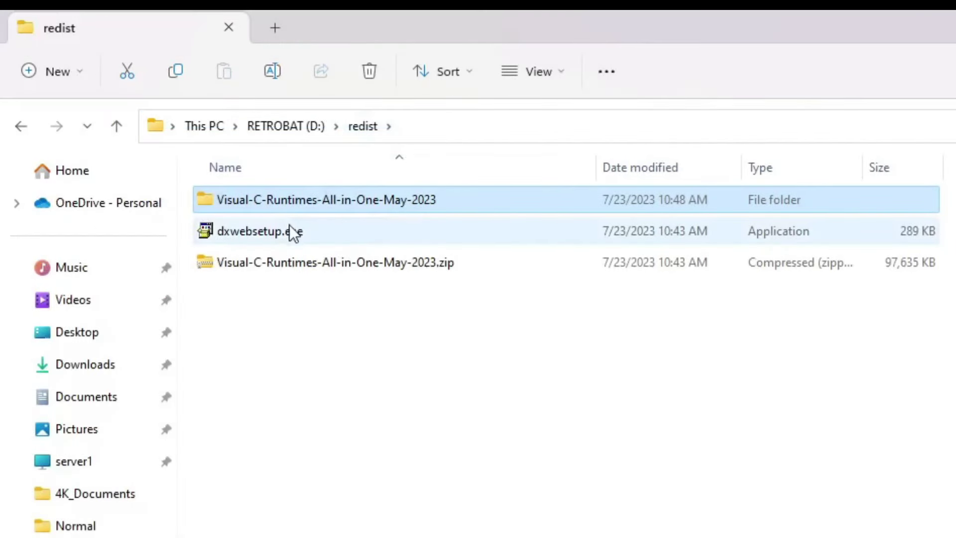
Install DirectX with dxwebsetup.exe from the redist folder, accepting the license agreement and declining the Bing Bar.
{"action": "double_click", "coordinate": [280, 236]}
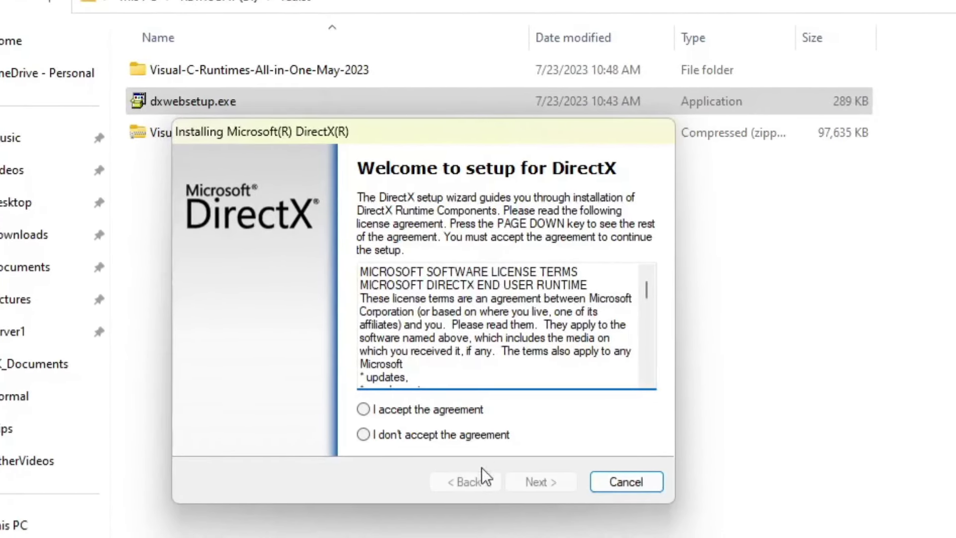
{"action": "left_click", "coordinate": [439, 421]}
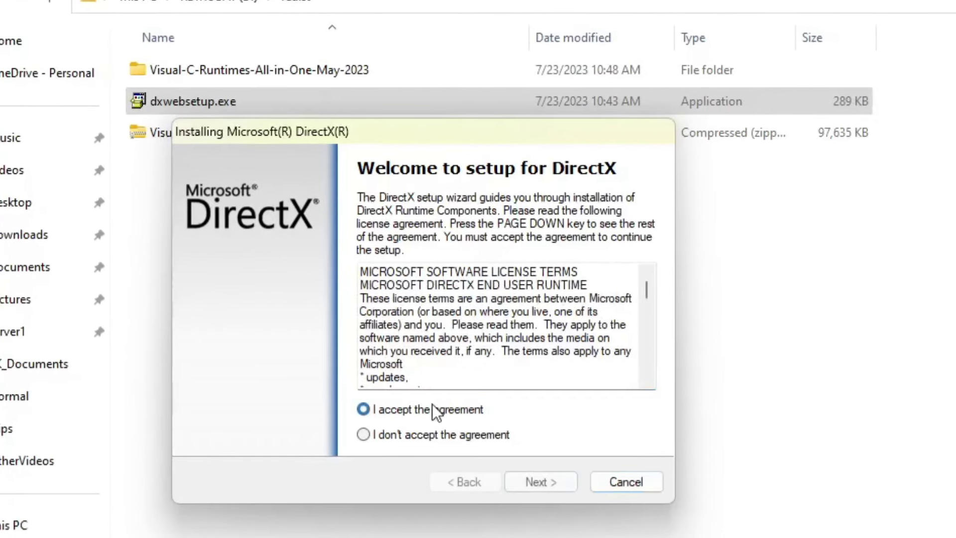
{"action": "left_click", "coordinate": [530, 483]}
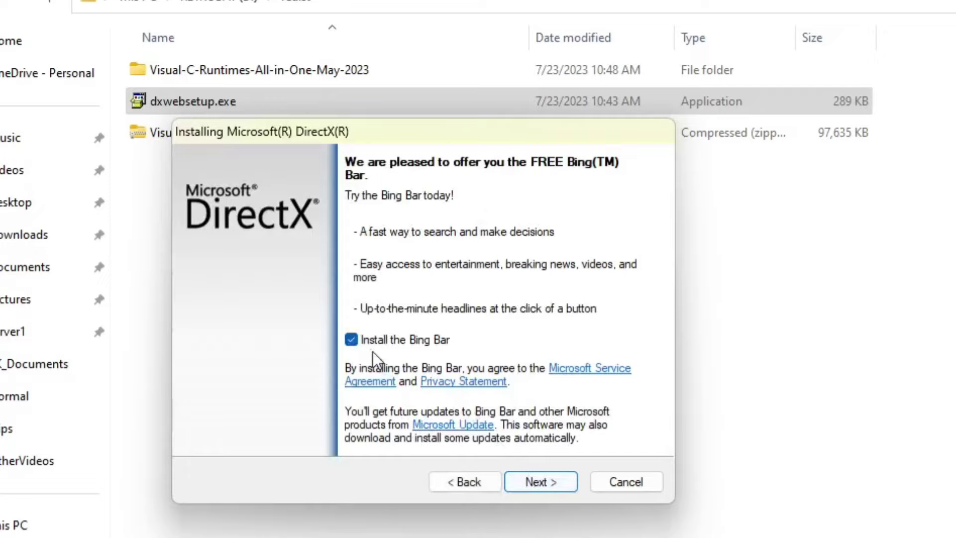
{"action": "left_click", "coordinate": [360, 342]}
{"action": "left_click", "coordinate": [529, 480]}
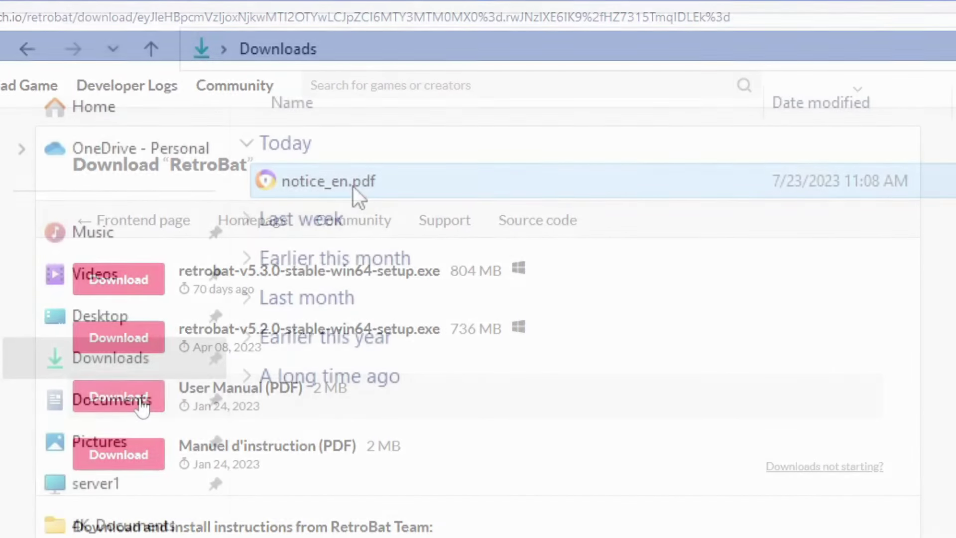
Move the downloaded notice_en.pdf from Downloads to the root of the RETROBAT (D:) drive.
{"action": "right_click", "coordinate": [352, 195]}
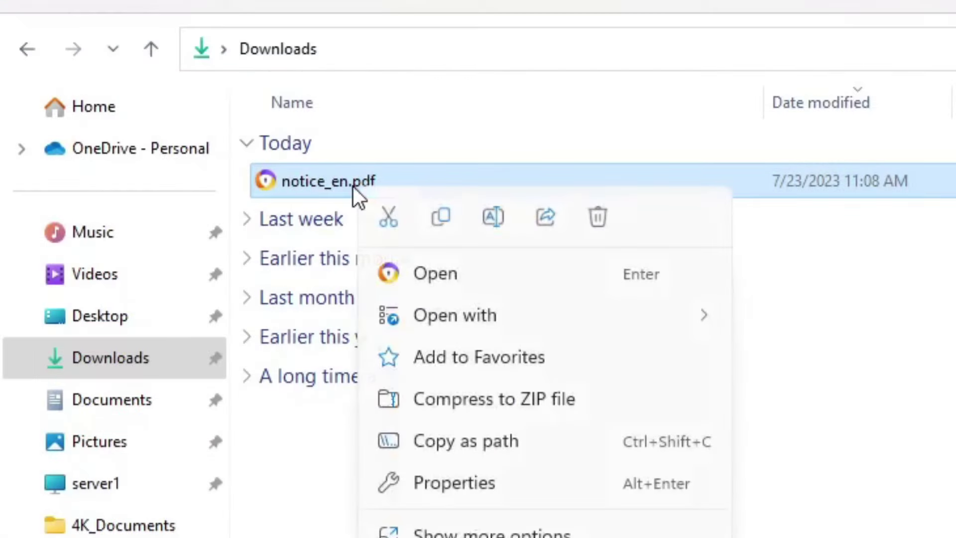
{"action": "left_click", "coordinate": [381, 224]}
{"action": "right_click", "coordinate": [343, 440]}
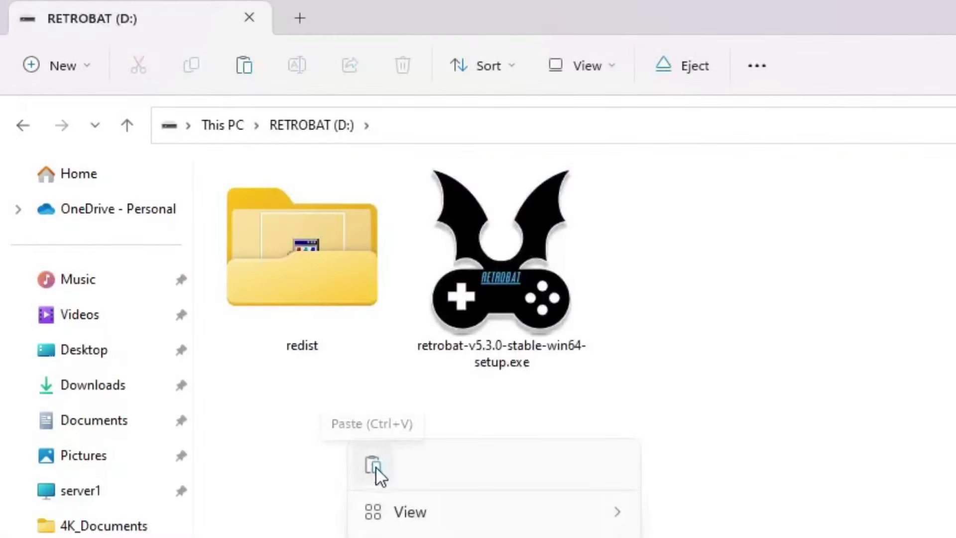
{"action": "left_click", "coordinate": [374, 472]}
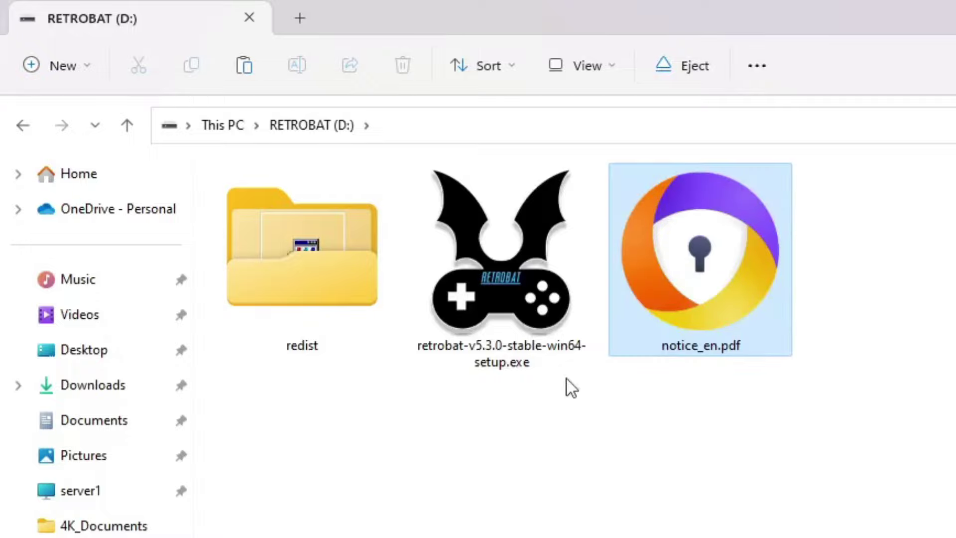
Rename notice_en.pdf on the RETROBAT (D:) drive as manual.pdf.
{"action": "double_click", "coordinate": [672, 323]}
{"action": "right_click", "coordinate": [674, 327]}
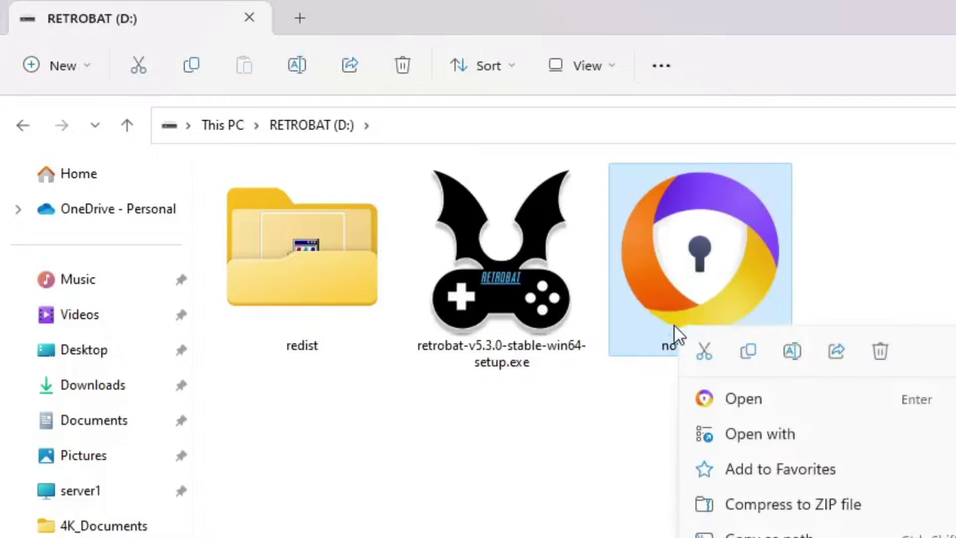
{"action": "left_click", "coordinate": [790, 366]}
{"action": "type", "text": "manual"}
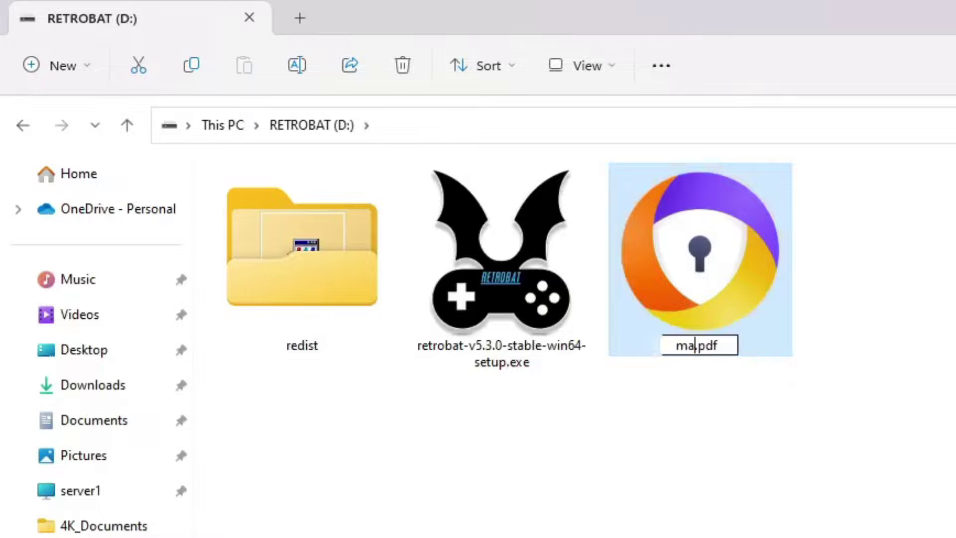
{"action": "key", "text": "Return"}
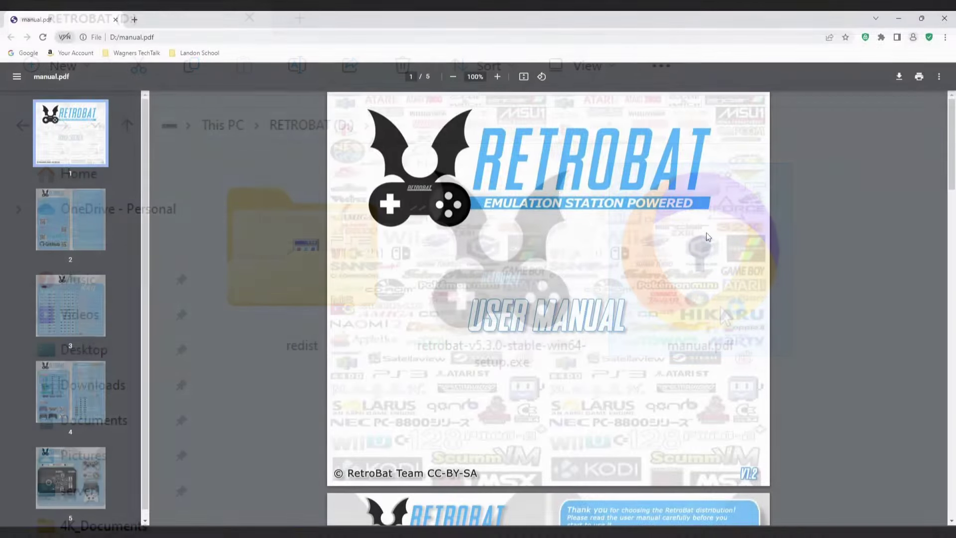
Read through the RetroBat user manual in manual.pdf, including the RetroArch in-game hotkeys page.
{"action": "scroll", "coordinate": [706, 232], "scroll_direction": "down", "scroll_amount": 12}
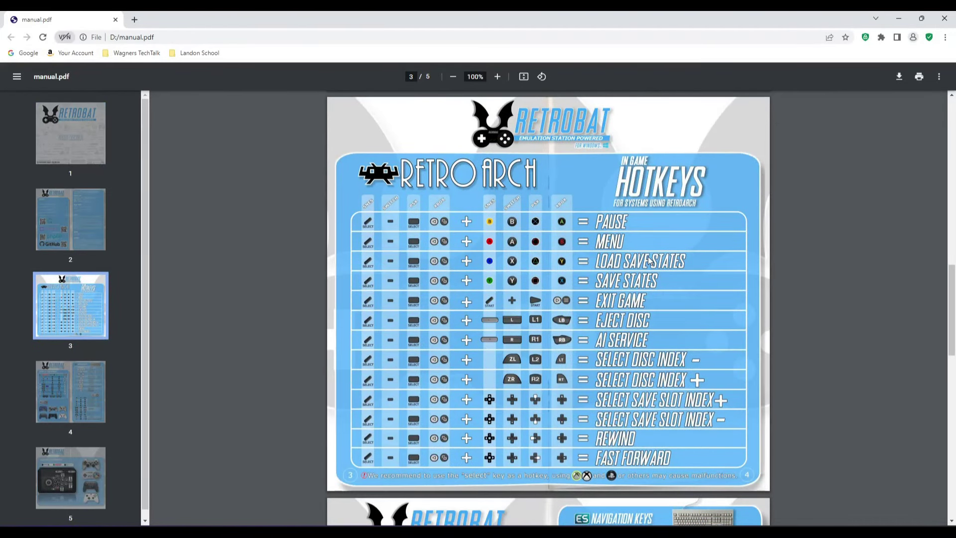
{"action": "scroll", "coordinate": [649, 258], "scroll_direction": "down", "scroll_amount": 2}
{"action": "scroll", "coordinate": [650, 259], "scroll_direction": "down", "scroll_amount": 9}
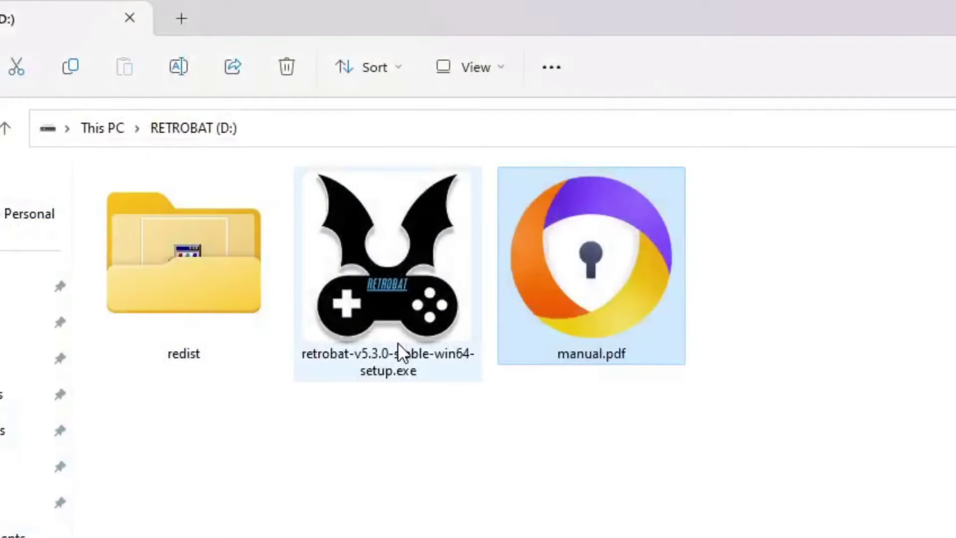
Run retrobat-v5.3.0-stable-win64-setup.exe and install RetroBat with the destination folder set to d:\RetroBat\.
{"action": "left_click", "coordinate": [397, 340]}
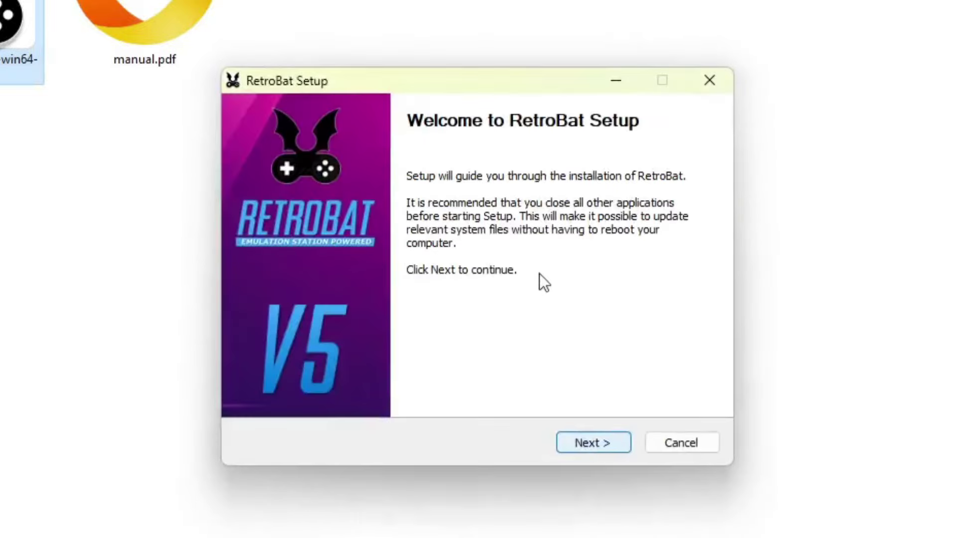
{"action": "left_click", "coordinate": [596, 447]}
{"action": "left_click", "coordinate": [596, 443]}
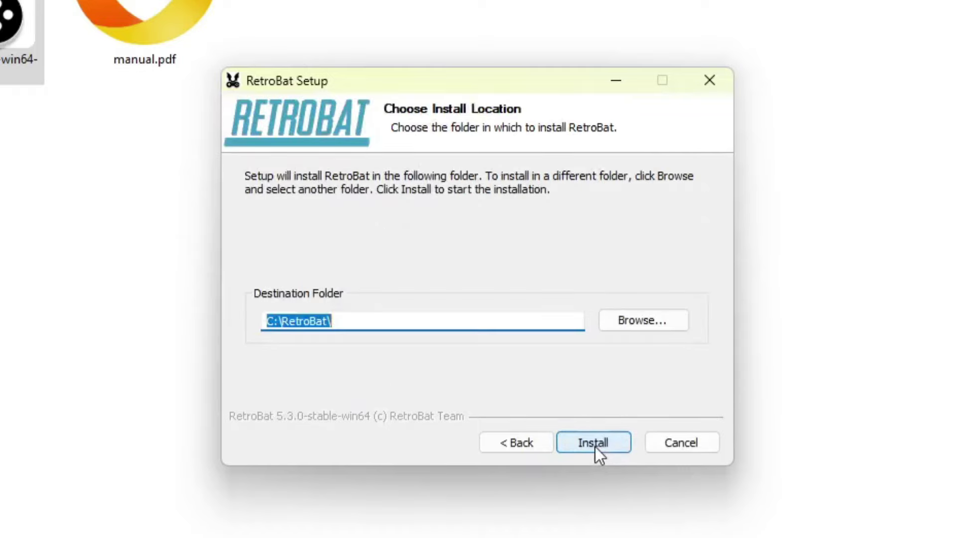
{"action": "left_click", "coordinate": [417, 321]}
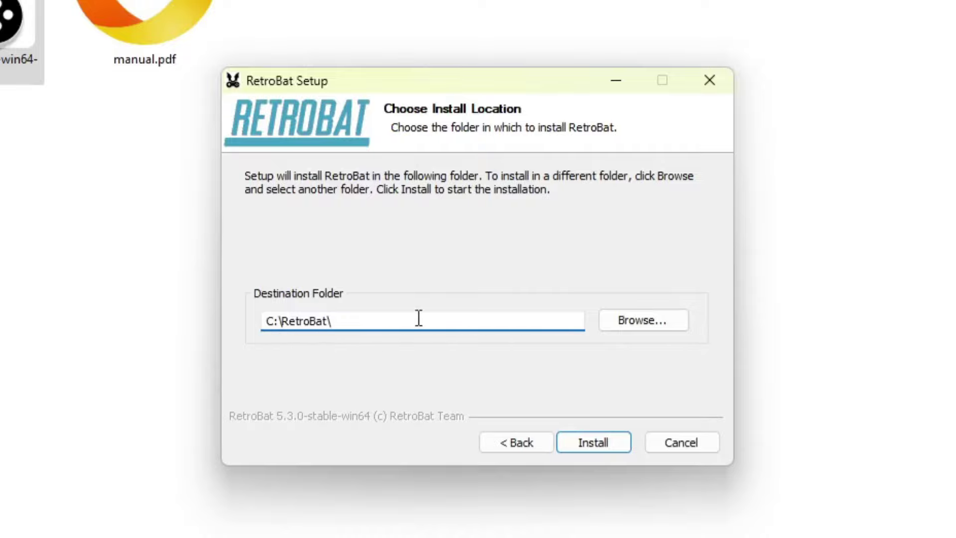
{"action": "key", "text": "Delete"}
{"action": "type", "text": "d"}
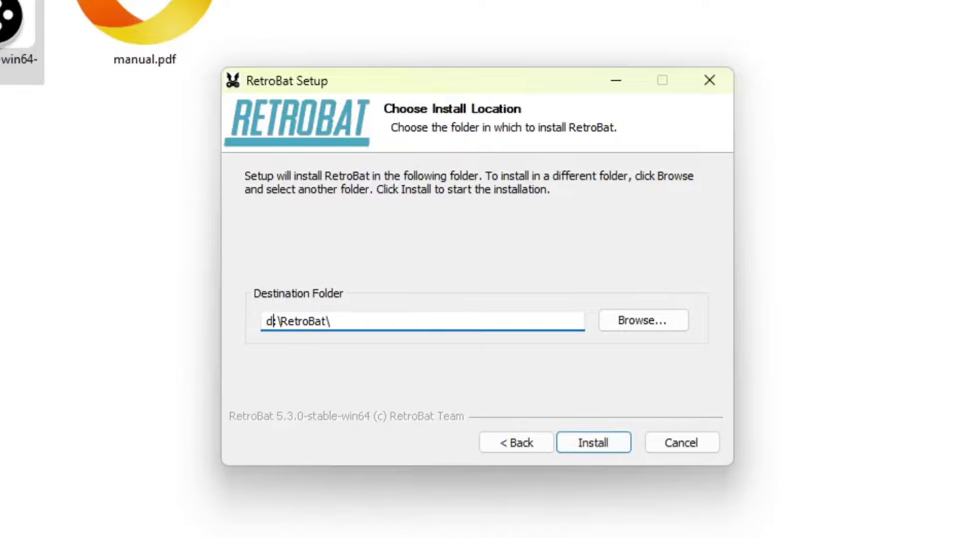
{"action": "left_click", "coordinate": [592, 442]}
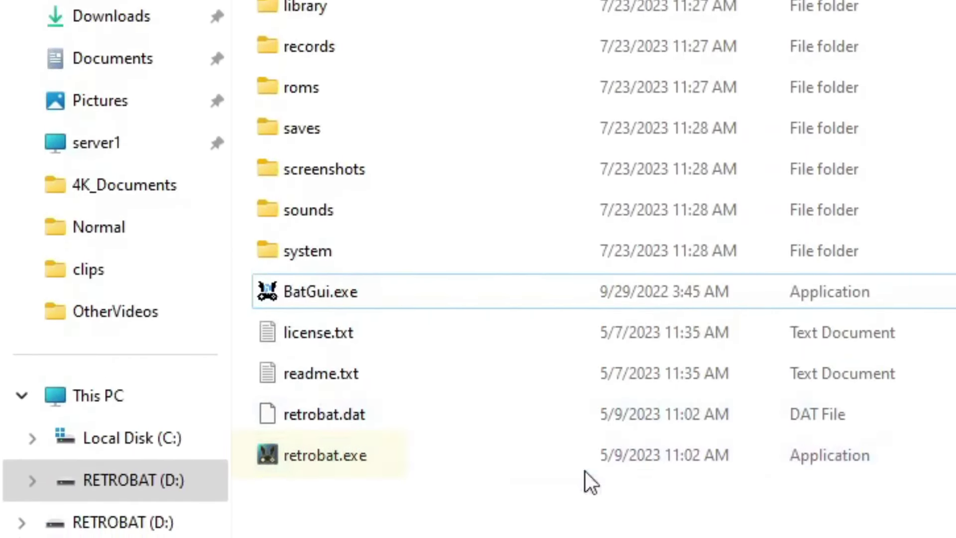
Launch RetroBat by running retrobat.exe from its installation folder on the RETROBAT (D:) drive.
{"action": "left_click", "coordinate": [501, 511]}
{"action": "double_click", "coordinate": [500, 468]}
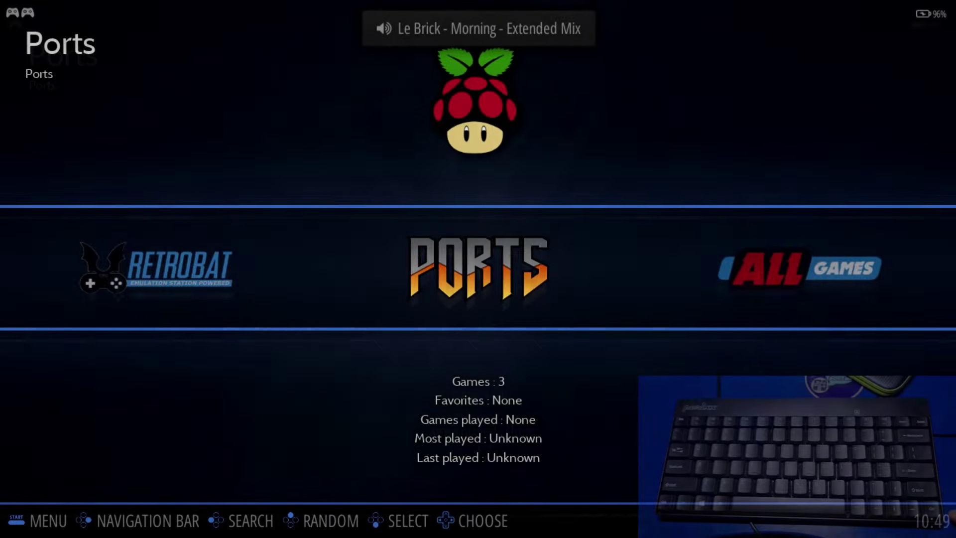
Turn off Frontend Music in RetroBat's Sound Settings and return to the system selection screen.
{"action": "key", "text": "Return"}
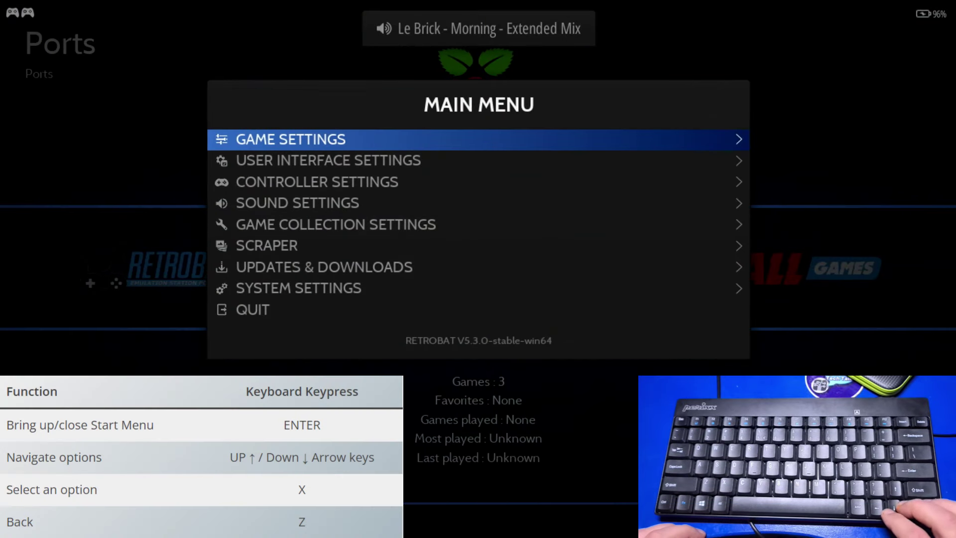
{"action": "key", "text": "Down"}
{"action": "key", "text": "Down"}
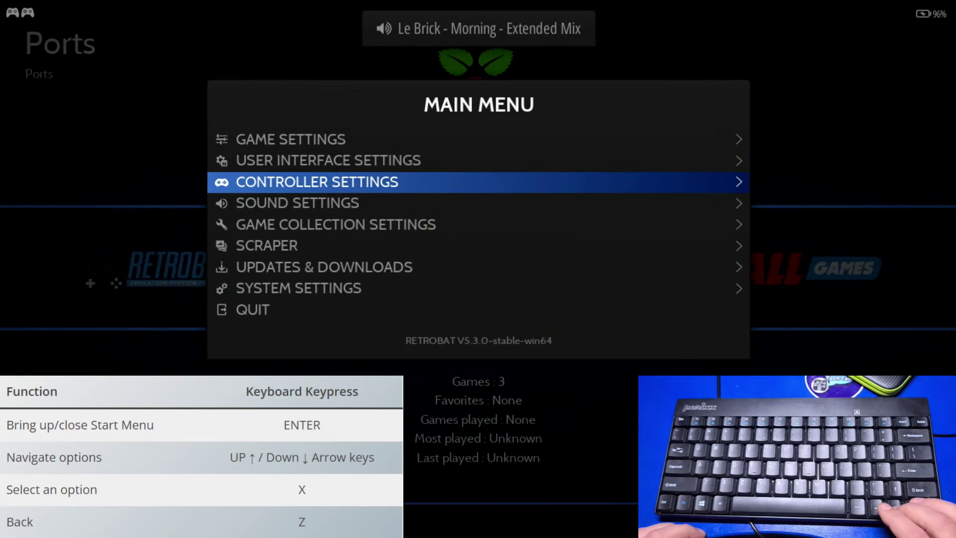
{"action": "key", "text": "Down"}
{"action": "key", "text": "x"}
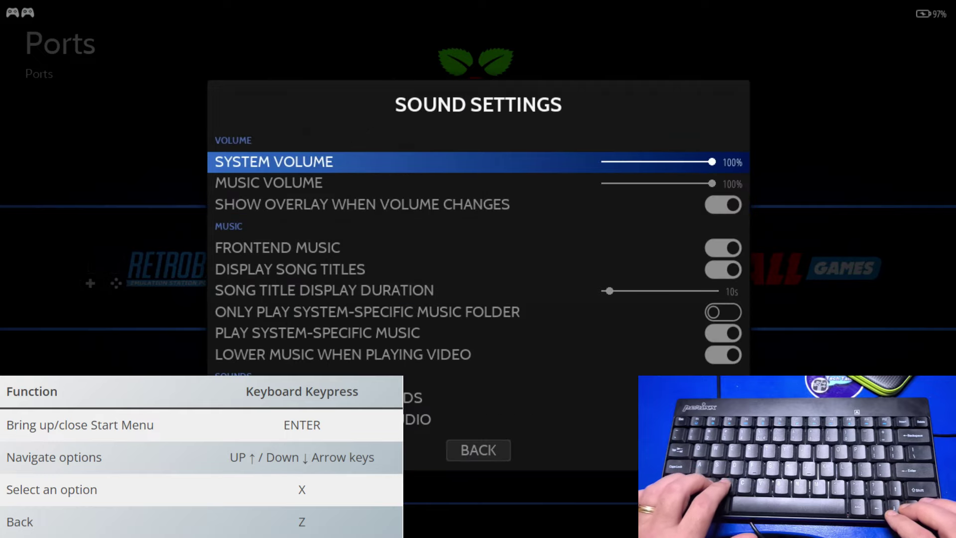
{"action": "key", "text": "Down"}
{"action": "key", "text": "Down"}
{"action": "key", "text": "Down"}
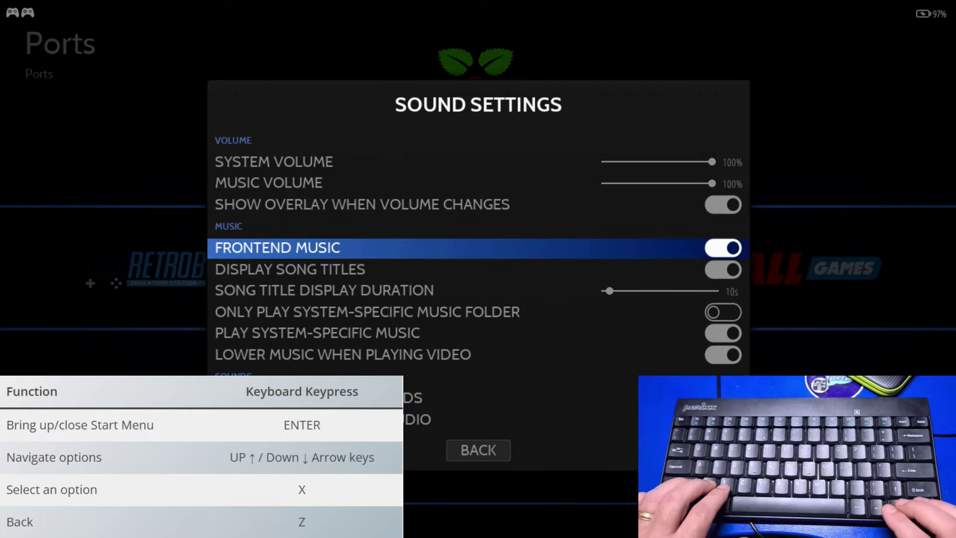
{"action": "key", "text": "x"}
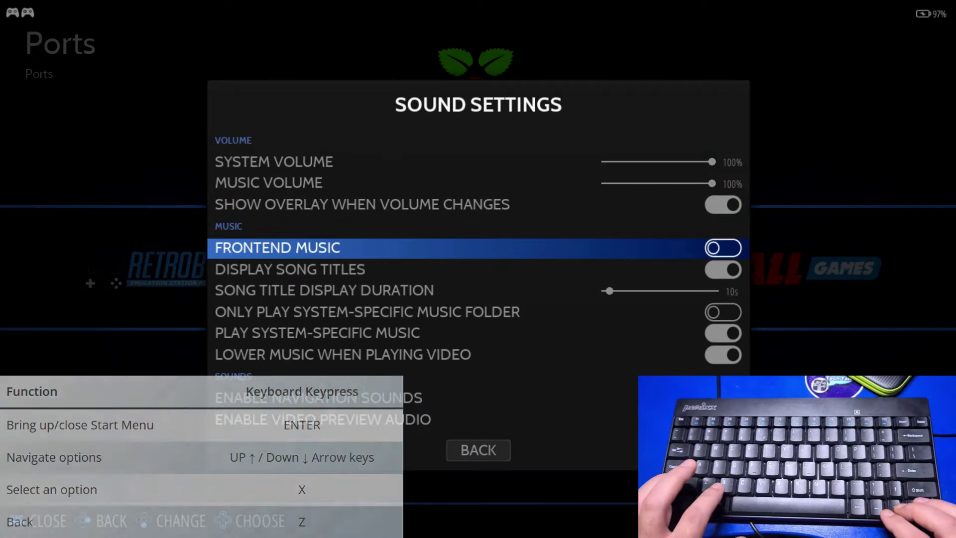
{"action": "key", "text": "Return"}
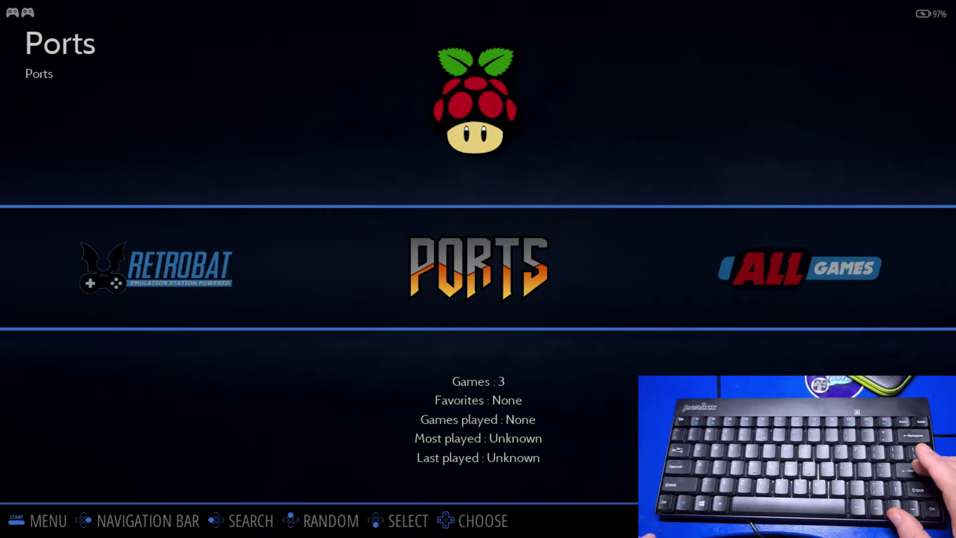
Open the Controller Settings from RetroBat's main menu.
{"action": "key", "text": "Return"}
{"action": "key", "text": "Down"}
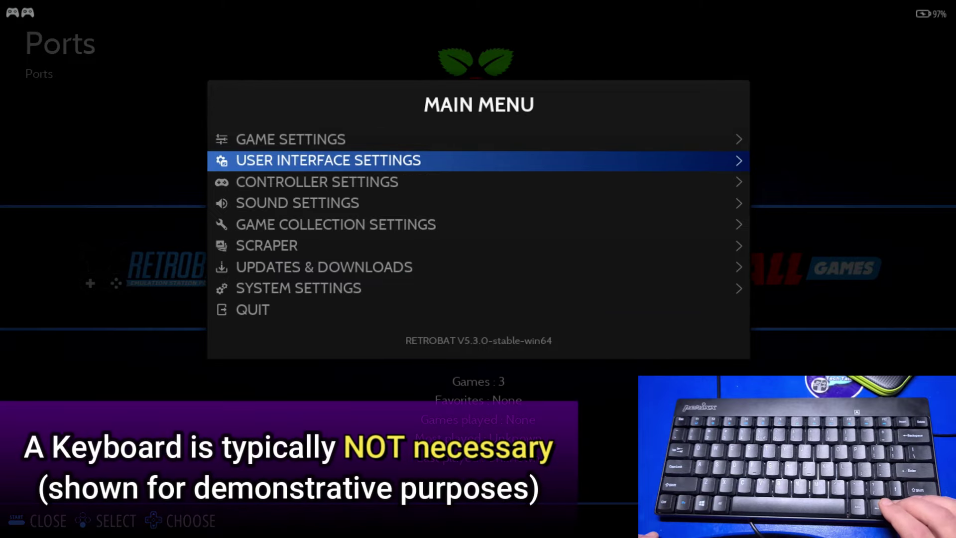
{"action": "key", "text": "Down"}
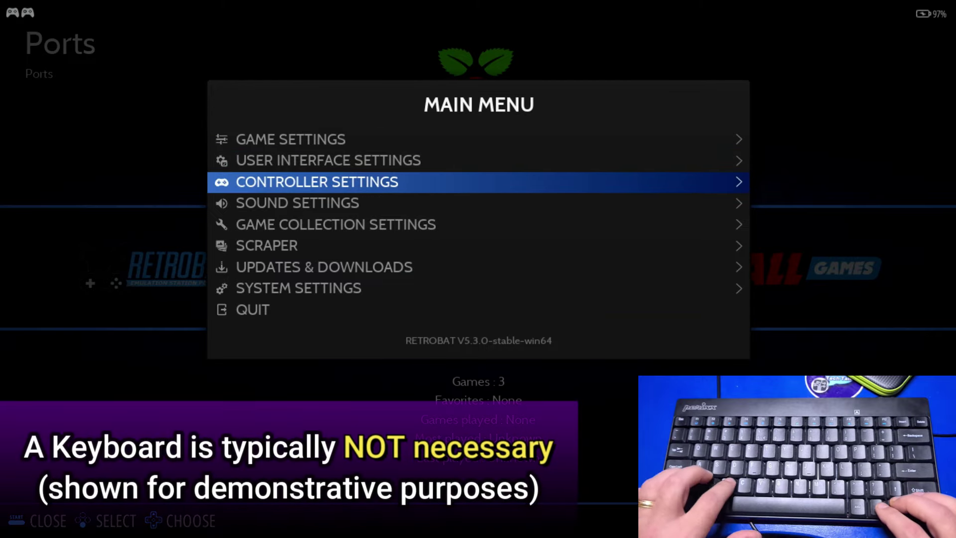
{"action": "key", "text": "Return"}
{"action": "key", "text": "Return"}
{"action": "key", "text": "Return"}
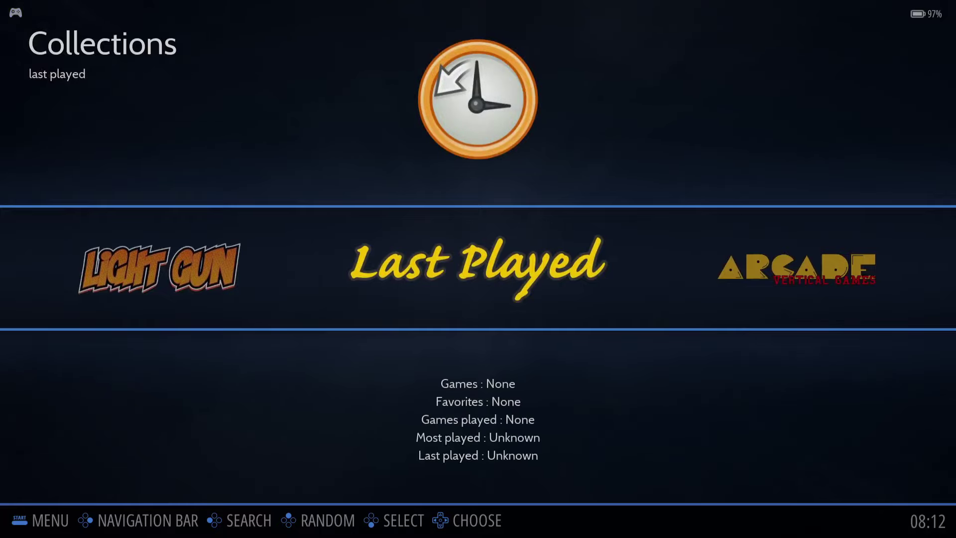
Quit RetroBat from its main menu.
{"action": "key", "text": "F1"}
{"action": "key", "text": "Up"}
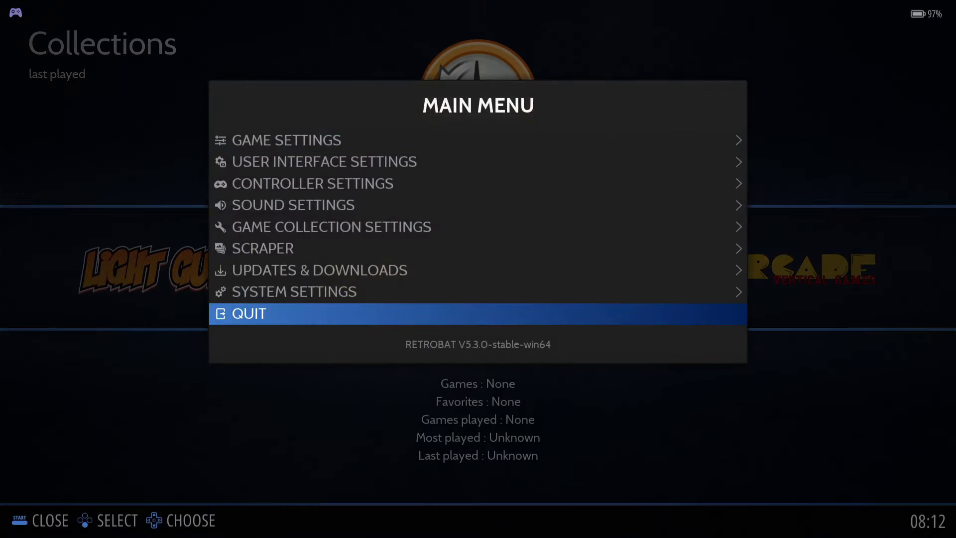
{"action": "key", "text": "Return"}
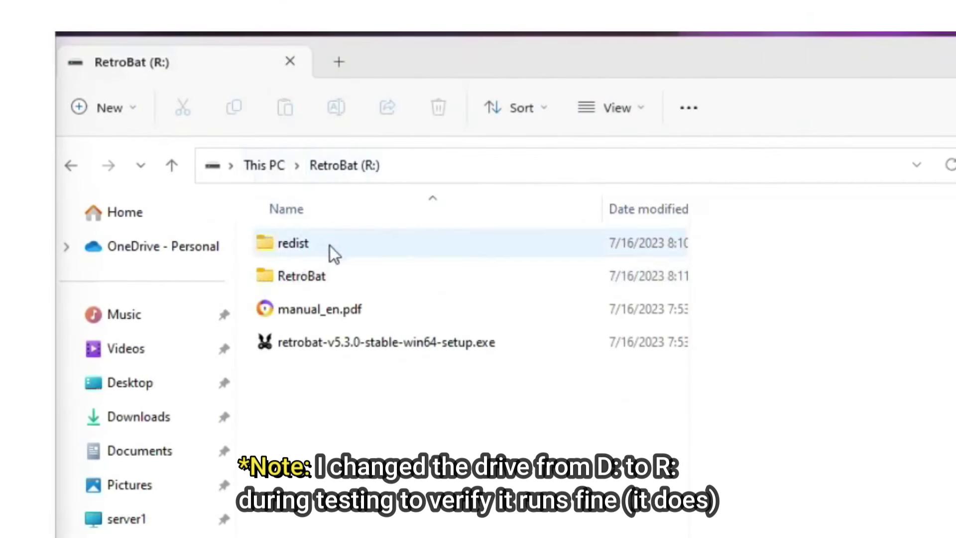
Open the RetroBat folder on the RetroBat (R:) drive and examine the BIOS archive's contents beside its bios folder.
{"action": "double_click", "coordinate": [314, 277]}
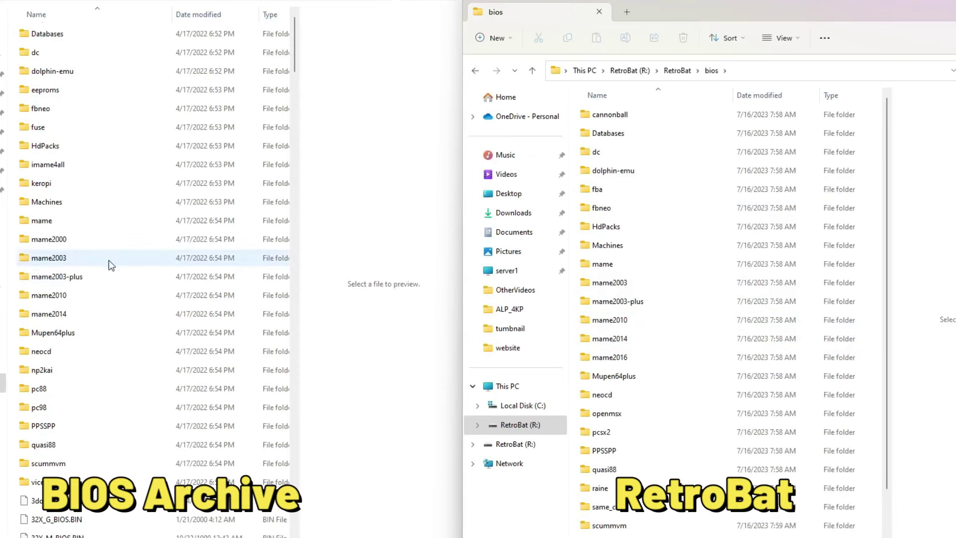
{"action": "scroll", "coordinate": [108, 260], "scroll_direction": "down", "scroll_amount": 6}
{"action": "scroll", "coordinate": [109, 260], "scroll_direction": "down", "scroll_amount": 12}
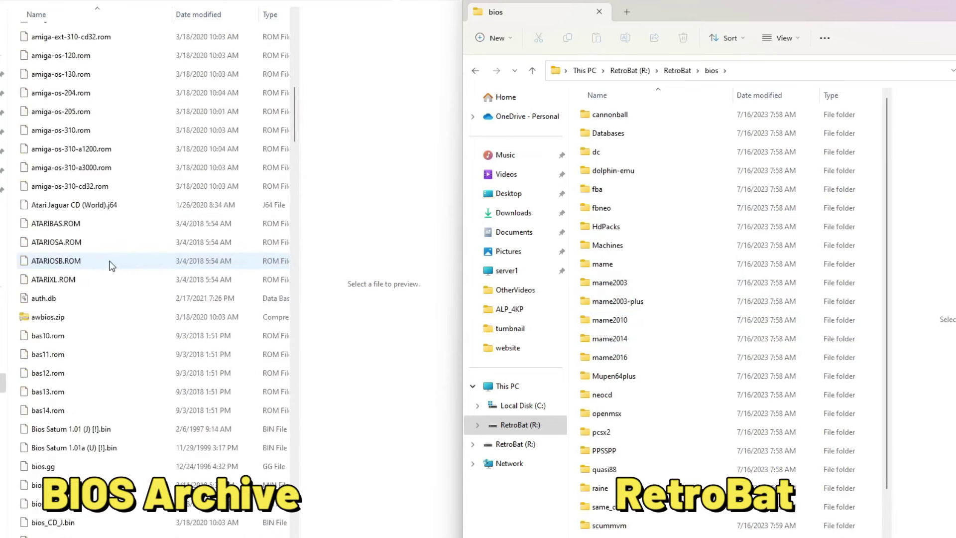
{"action": "scroll", "coordinate": [111, 265], "scroll_direction": "down", "scroll_amount": 2}
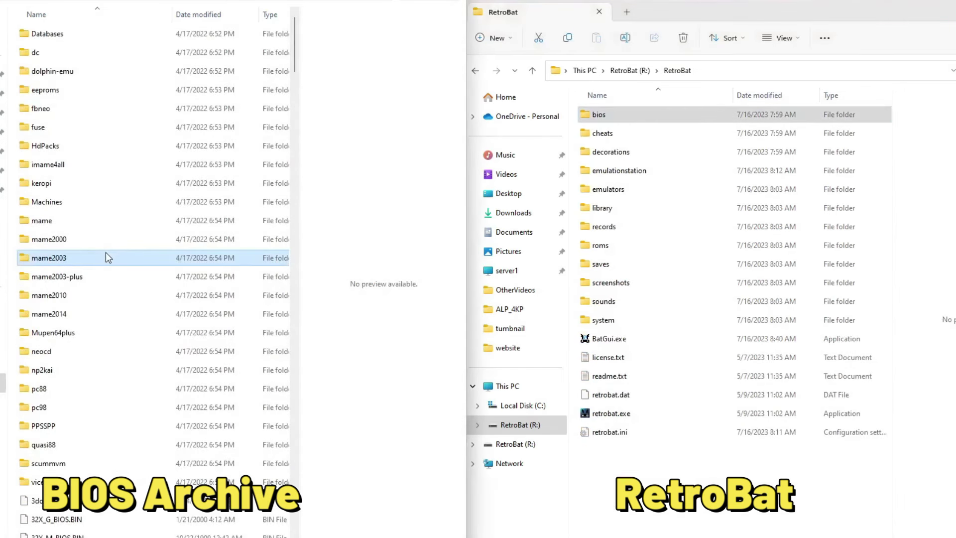
Copy all files and folders from the BIOS archive into RetroBat's bios folder.
{"action": "key", "text": "ctrl+a"}
{"action": "left_click_drag", "start_coordinate": [67, 219], "coordinate": [613, 112]}
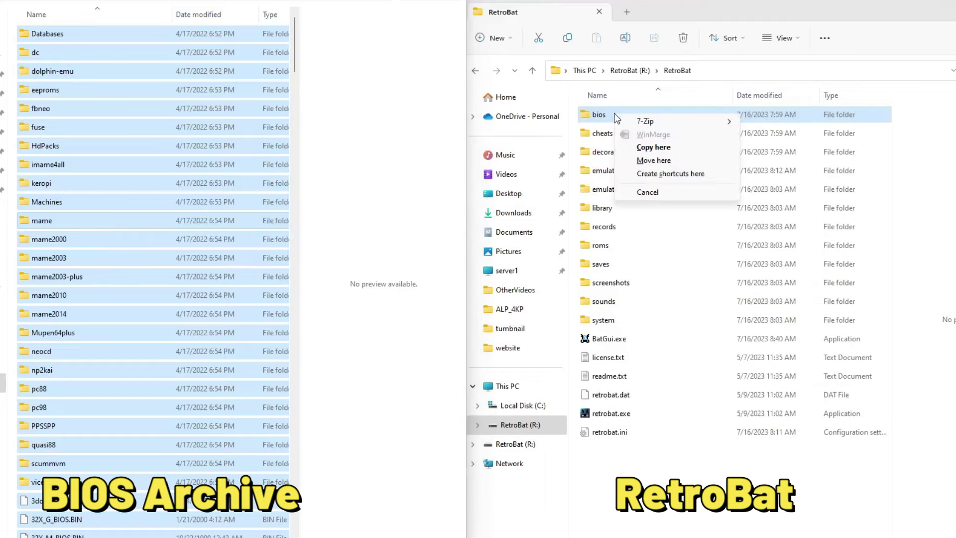
{"action": "left_click", "coordinate": [652, 148]}
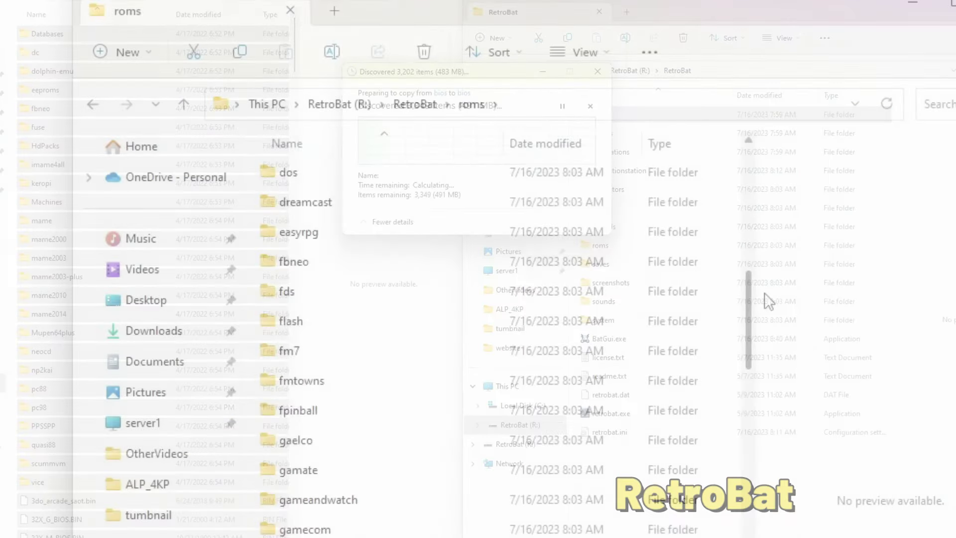
Open the atari2600 folder inside RetroBat's roms folder and copy the whole Atari 2600 ROM collection into it.
{"action": "left_click_drag", "start_coordinate": [764, 291], "coordinate": [749, 156]}
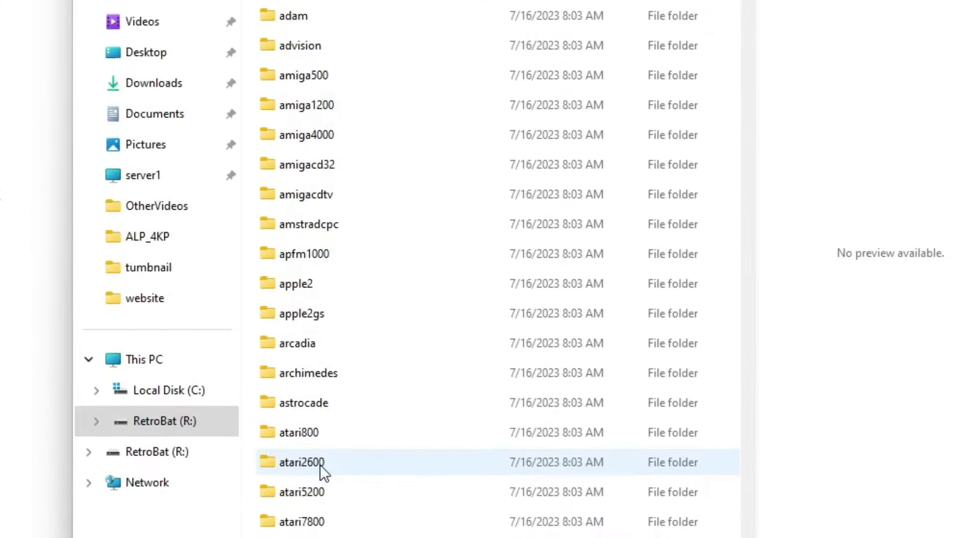
{"action": "double_click", "coordinate": [321, 510]}
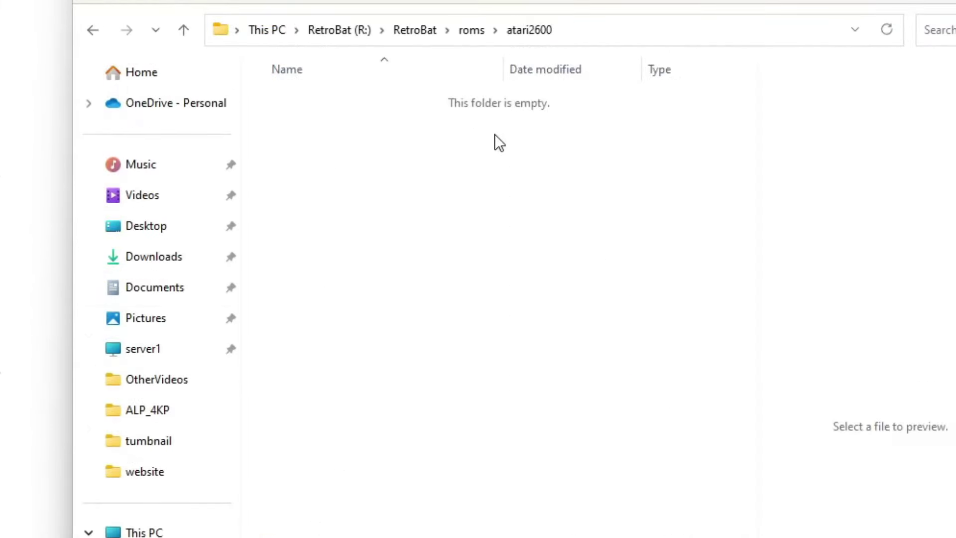
{"action": "key", "text": "ctrl+a"}
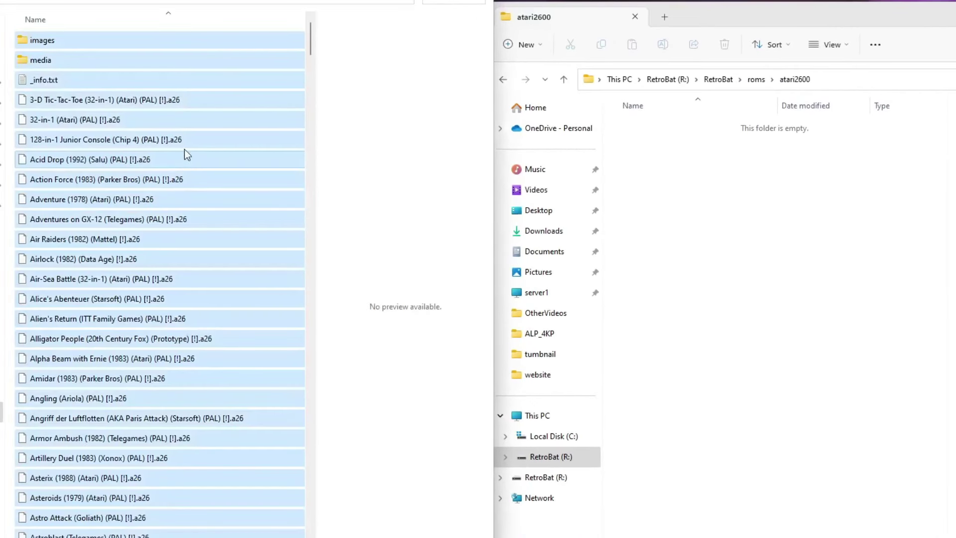
{"action": "left_click_drag", "start_coordinate": [100, 148], "coordinate": [686, 187]}
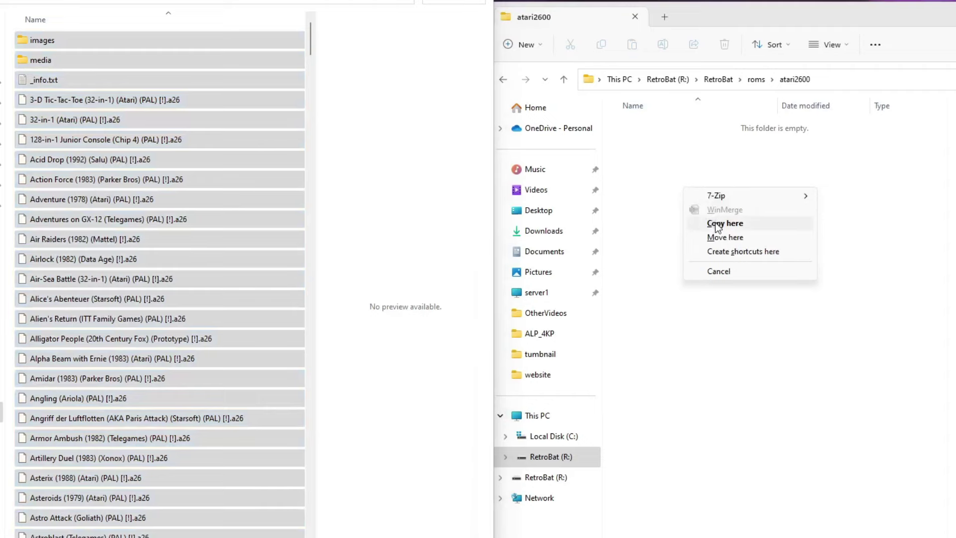
{"action": "left_click", "coordinate": [716, 223]}
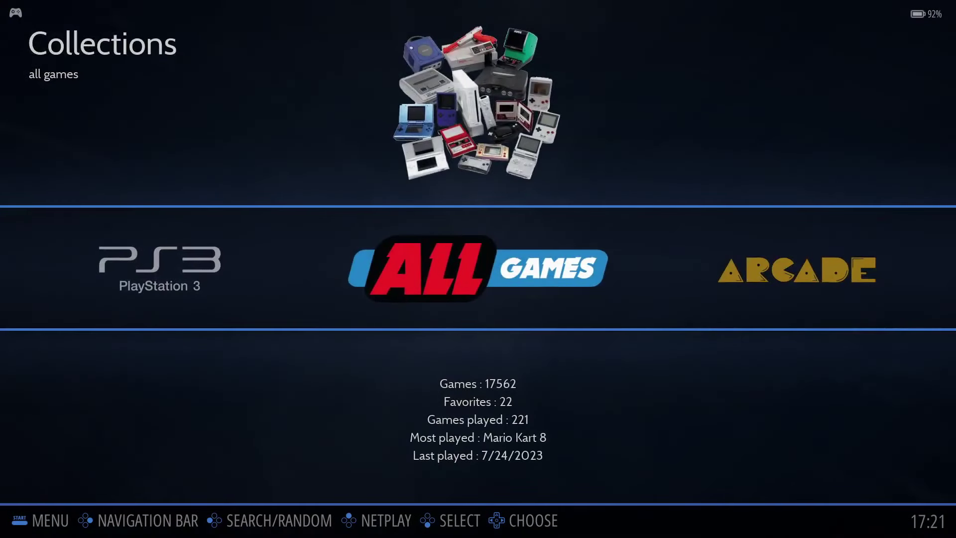
Browse RetroBat's system selection to Atari 2600, open its game list and look over the first games.
{"action": "key", "text": "Right"}
{"action": "key", "text": "Right"}
{"action": "key", "text": "Right"}
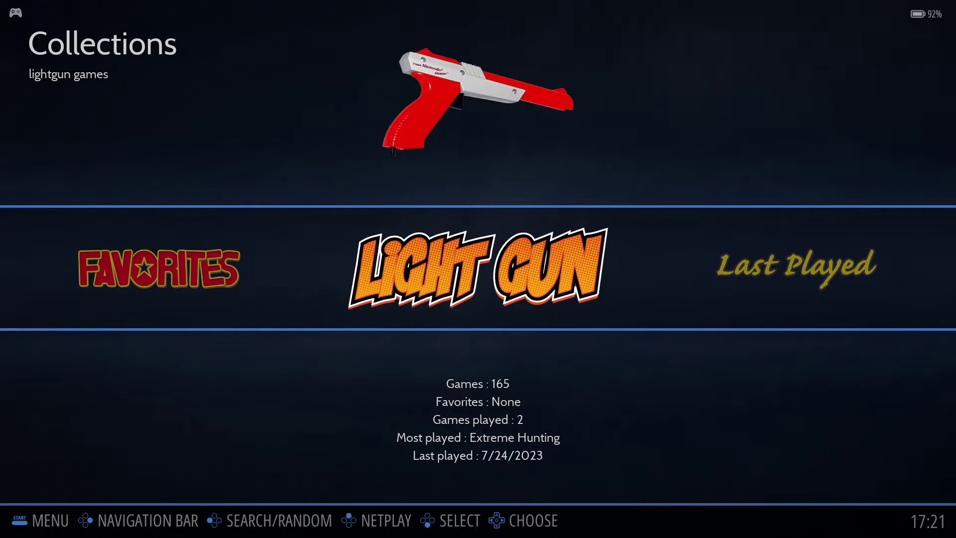
{"action": "key", "text": "Right"}
{"action": "key", "text": "Right"}
{"action": "key", "text": "Right"}
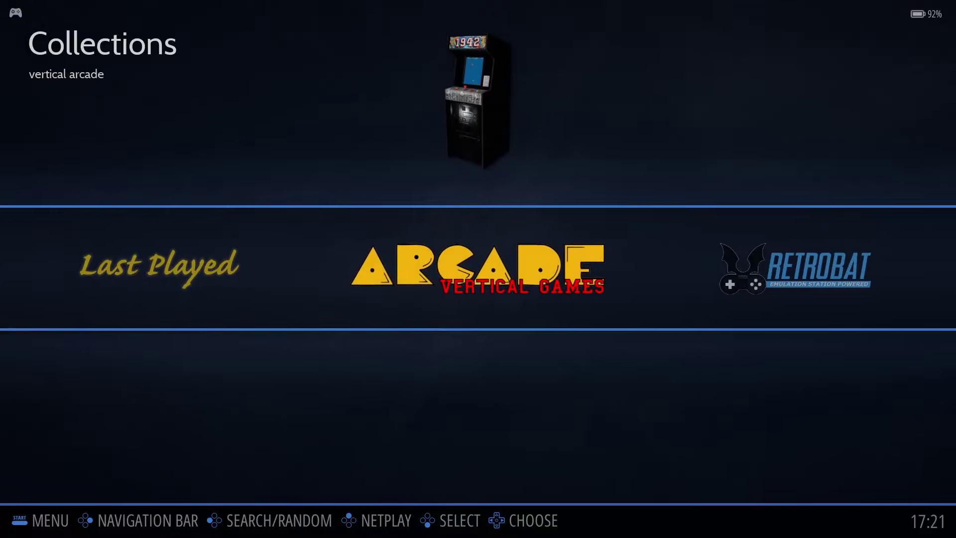
{"action": "key", "text": "Right"}
{"action": "key", "text": "Right"}
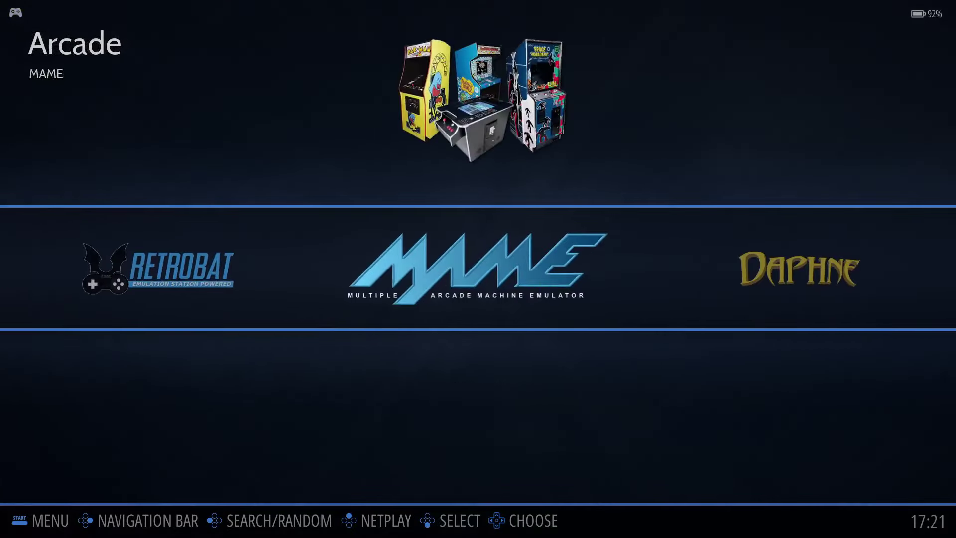
{"action": "key", "text": "Right"}
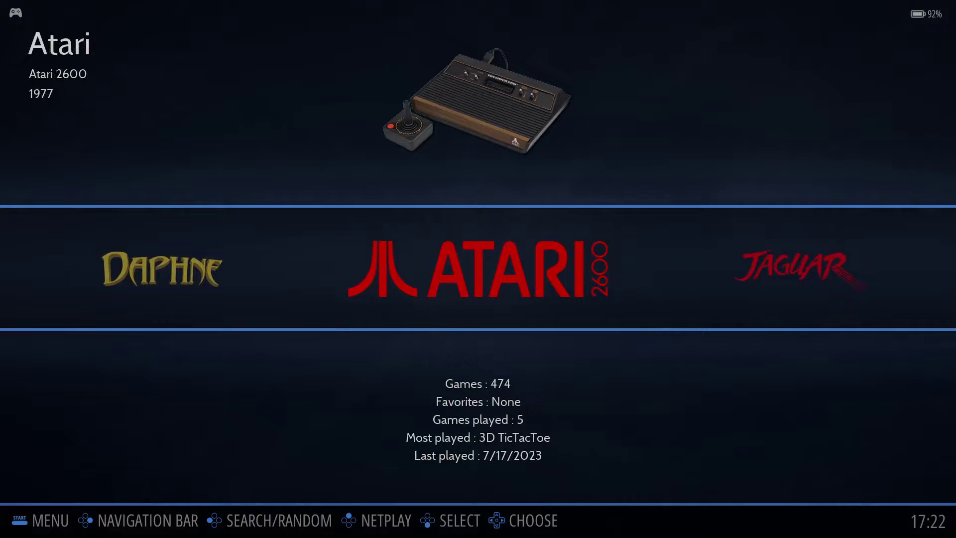
{"action": "key", "text": "Return"}
{"action": "key", "text": "Up"}
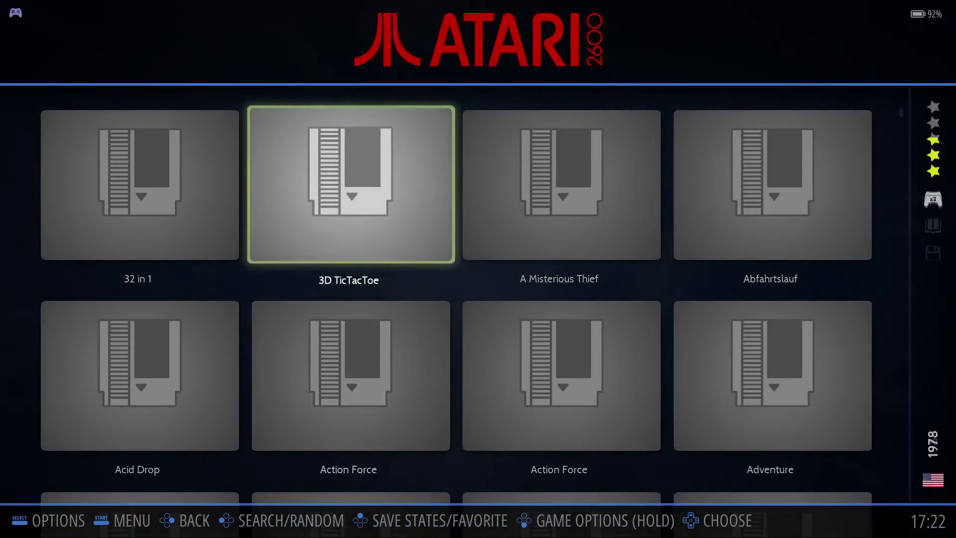
{"action": "key", "text": "Left"}
{"action": "key", "text": "Right"}
{"action": "key", "text": "Right"}
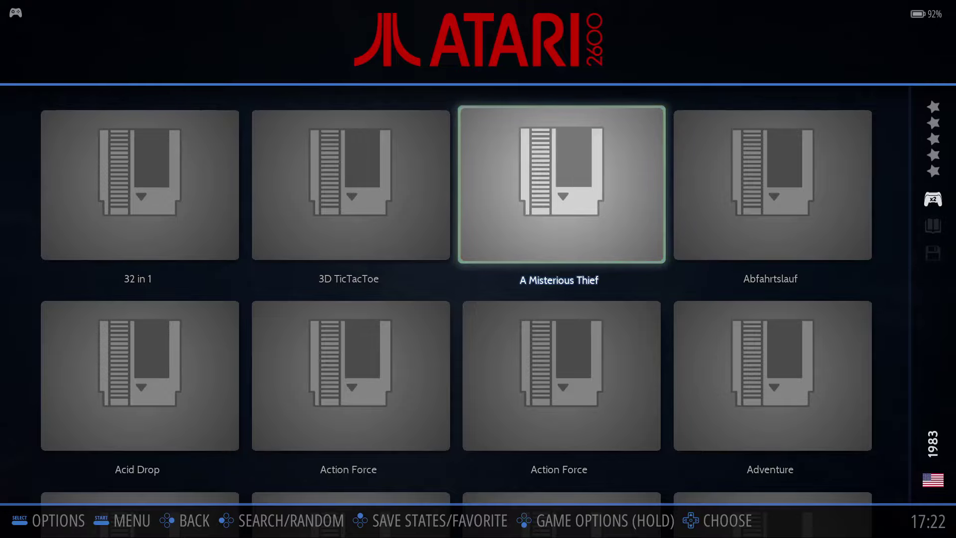
Open the Scraper from the main menu and choose ScreenScraper as the scraping source.
{"action": "key", "text": "Escape"}
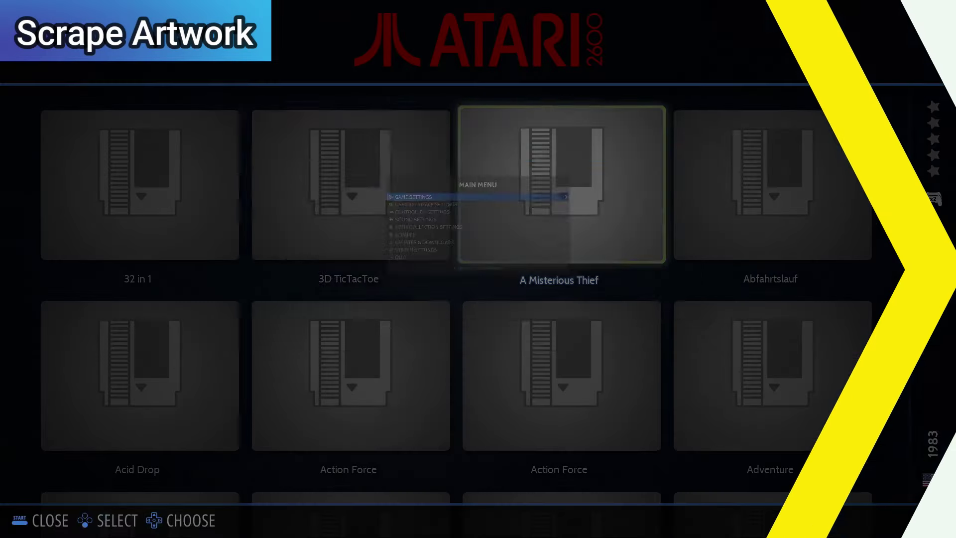
{"action": "key", "text": "Down"}
{"action": "key", "text": "Down"}
{"action": "key", "text": "Down"}
{"action": "key", "text": "Down"}
{"action": "key", "text": "Down"}
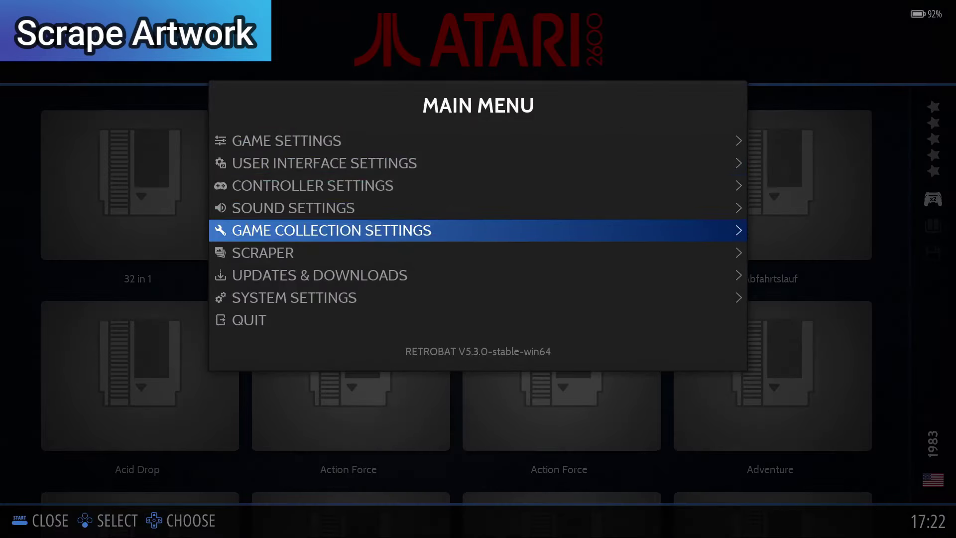
{"action": "key", "text": "Return"}
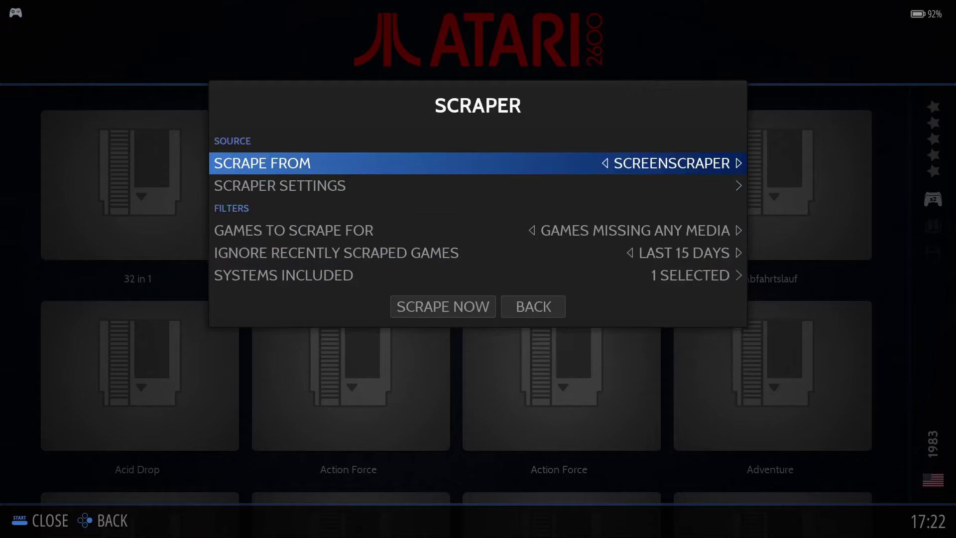
{"action": "key", "text": "Right"}
{"action": "key", "text": "Right"}
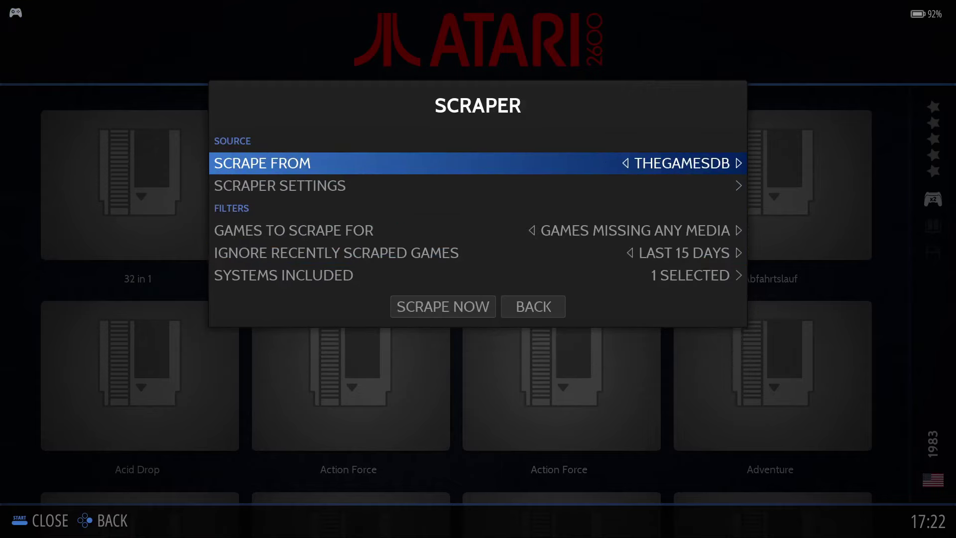
{"action": "key", "text": "Right"}
{"action": "key", "text": "Right"}
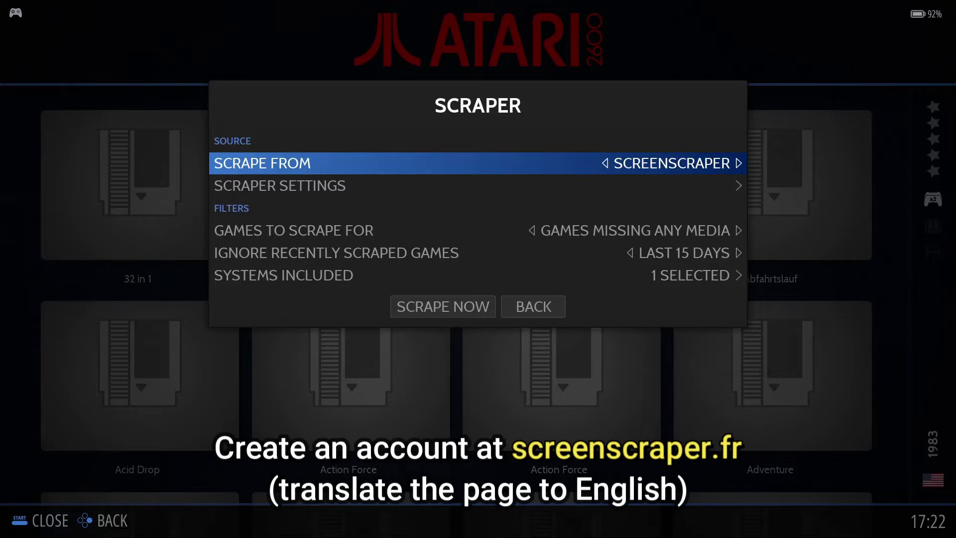
Open the Scraper Settings and look through the available box source options, ending on Box 3D.
{"action": "key", "text": "Down"}
{"action": "key", "text": "Return"}
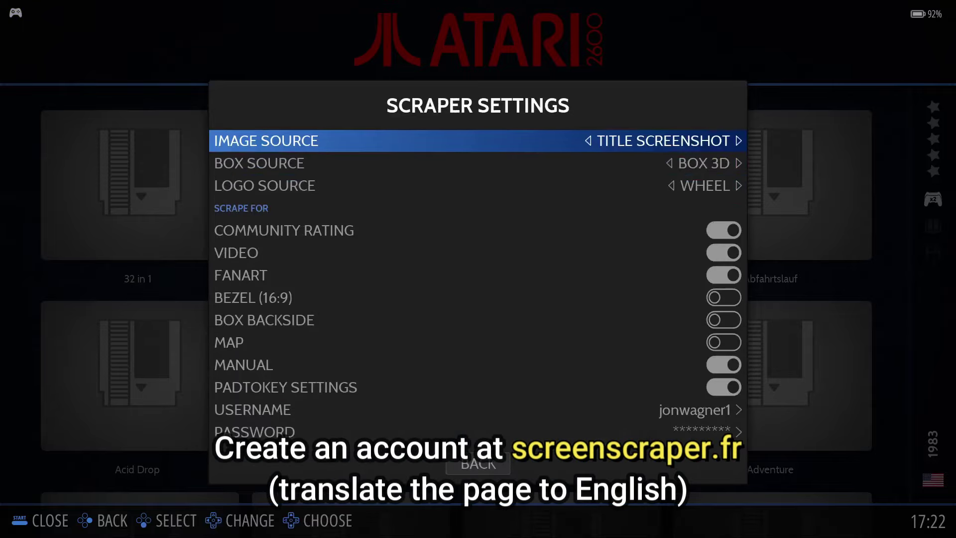
{"action": "key", "text": "Down"}
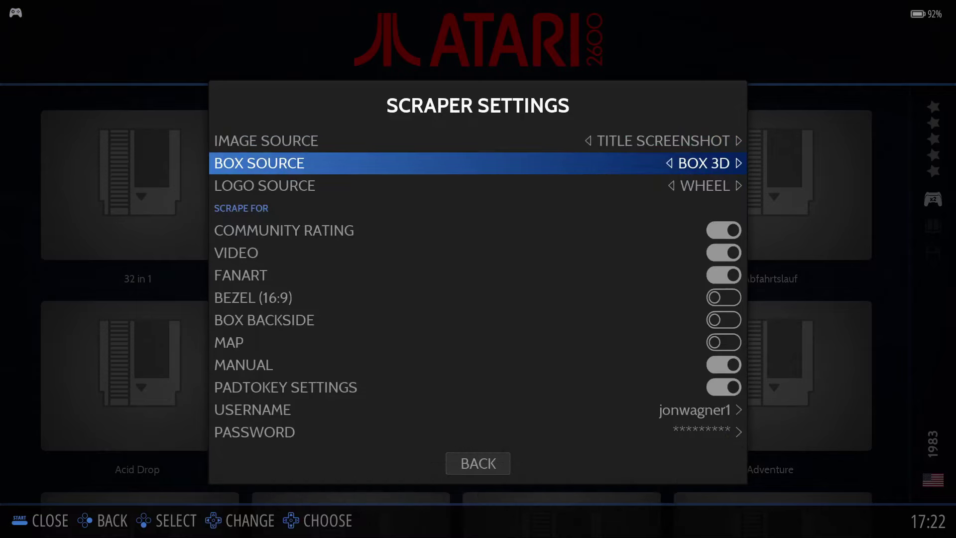
{"action": "key", "text": "Right"}
{"action": "key", "text": "Right"}
{"action": "key", "text": "Right"}
{"action": "key", "text": "Down"}
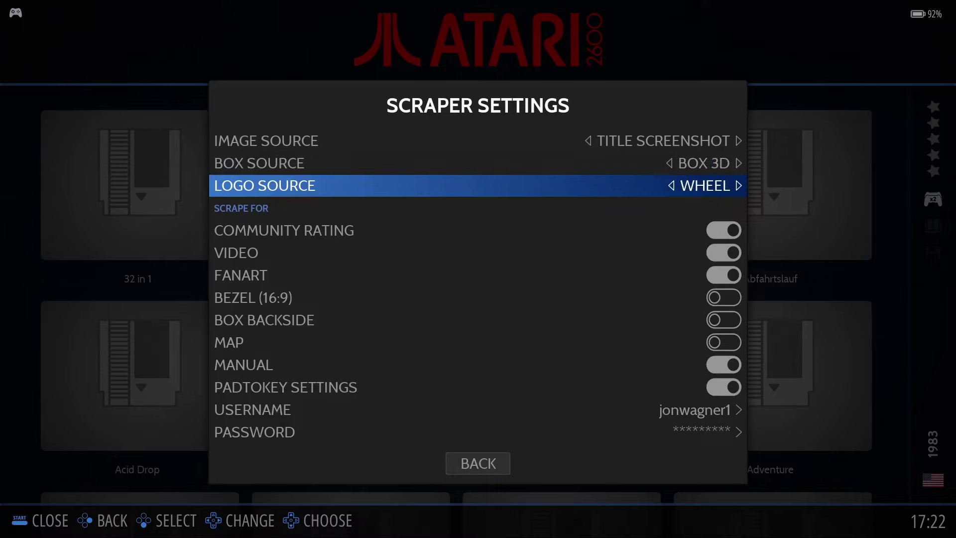
Review the content types to scrape for, from Community Rating to PadToKey Settings, and return to the Scraper.
{"action": "key", "text": "Down"}
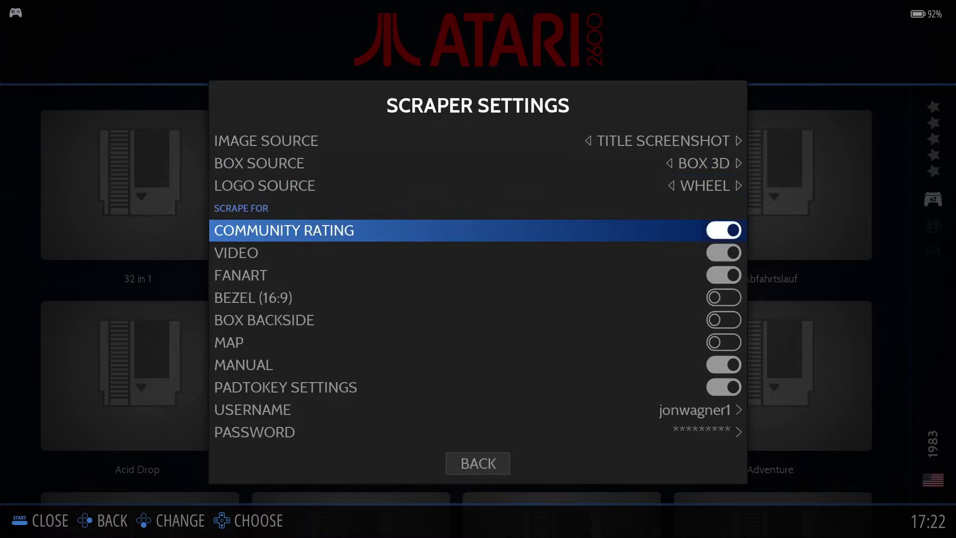
{"action": "key", "text": "Down"}
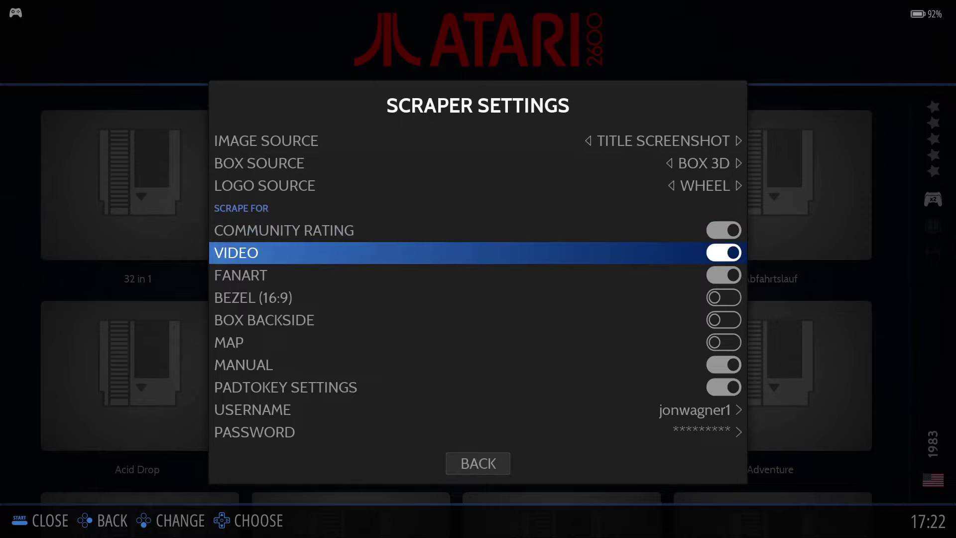
{"action": "key", "text": "Down"}
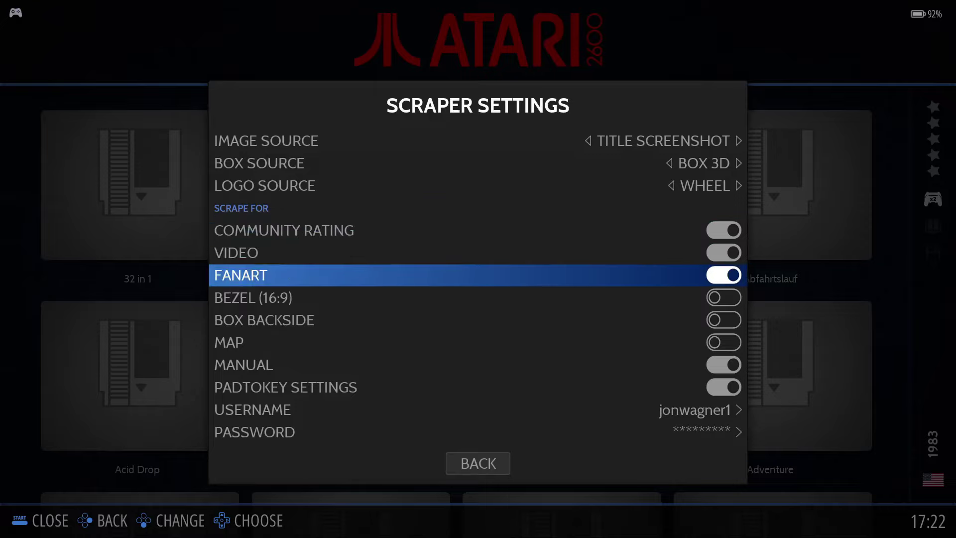
{"action": "key", "text": "Return"}
{"action": "key", "text": "Return"}
{"action": "key", "text": "Down"}
{"action": "key", "text": "Down"}
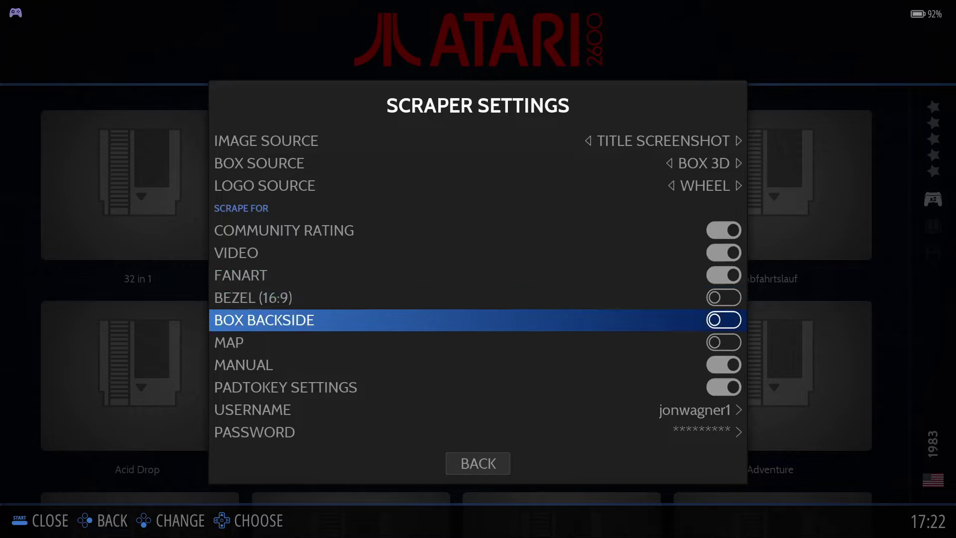
{"action": "key", "text": "Down"}
{"action": "key", "text": "Down"}
{"action": "key", "text": "Down"}
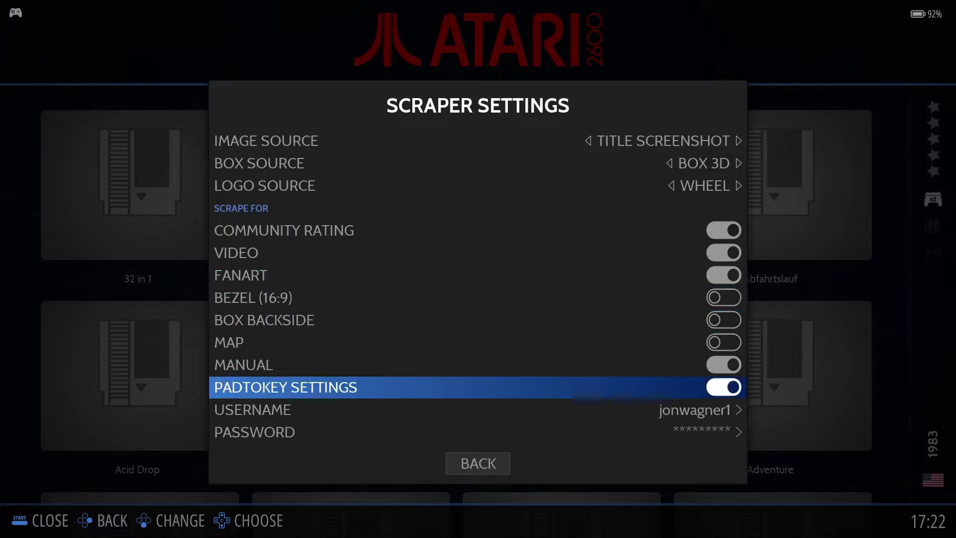
{"action": "key", "text": "BackSpace"}
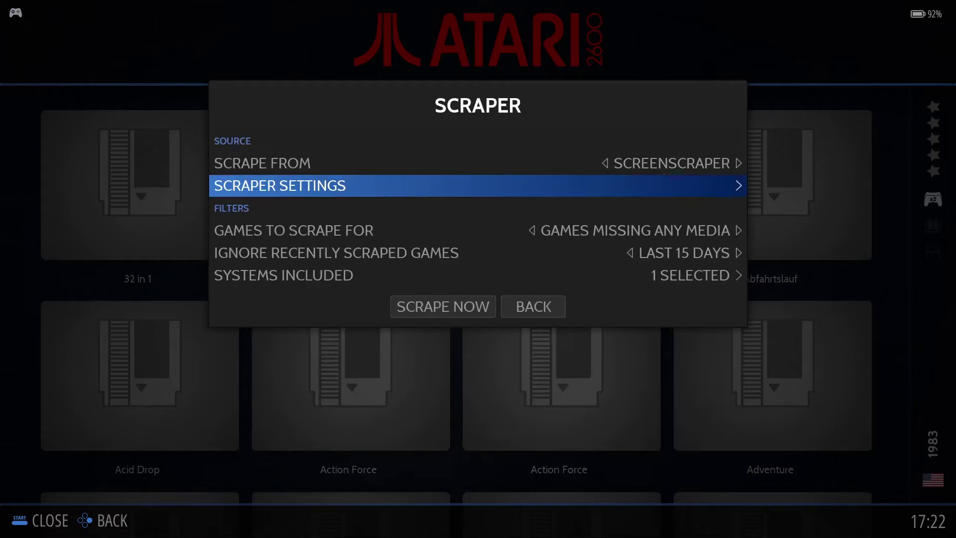
Review the Scraper's game filters and check that Atari 2600 is selected among the included systems.
{"action": "key", "text": "Down"}
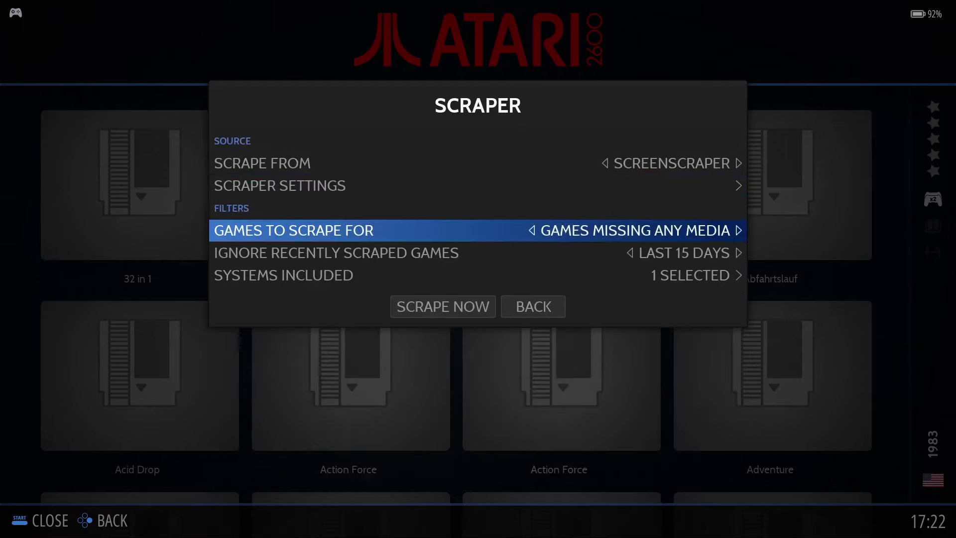
{"action": "key", "text": "Down"}
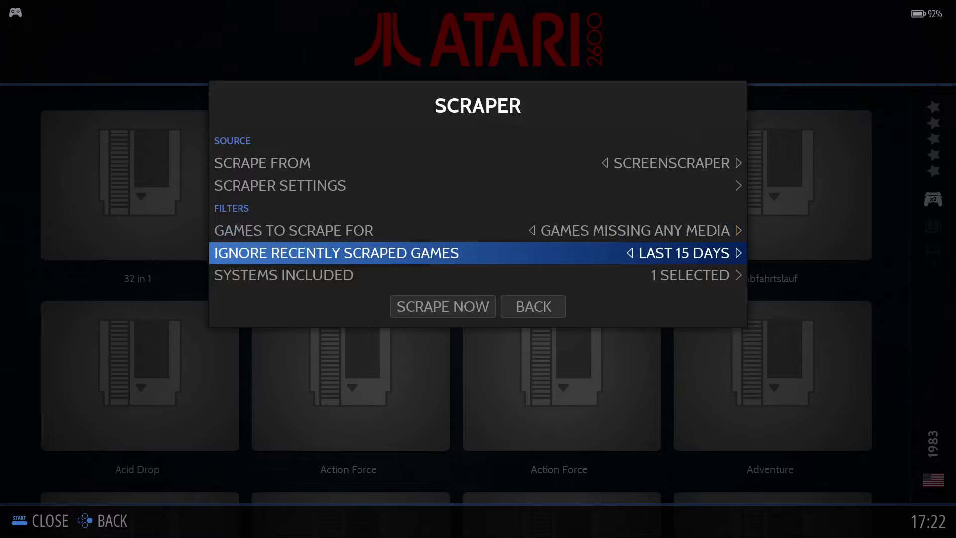
{"action": "key", "text": "Down"}
{"action": "key", "text": "Return"}
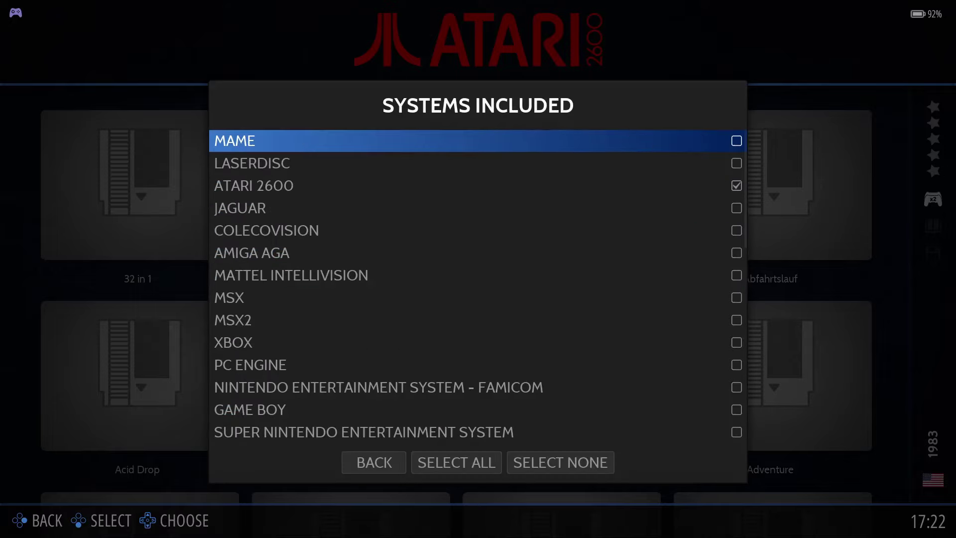
{"action": "key", "text": "Down"}
{"action": "key", "text": "Down"}
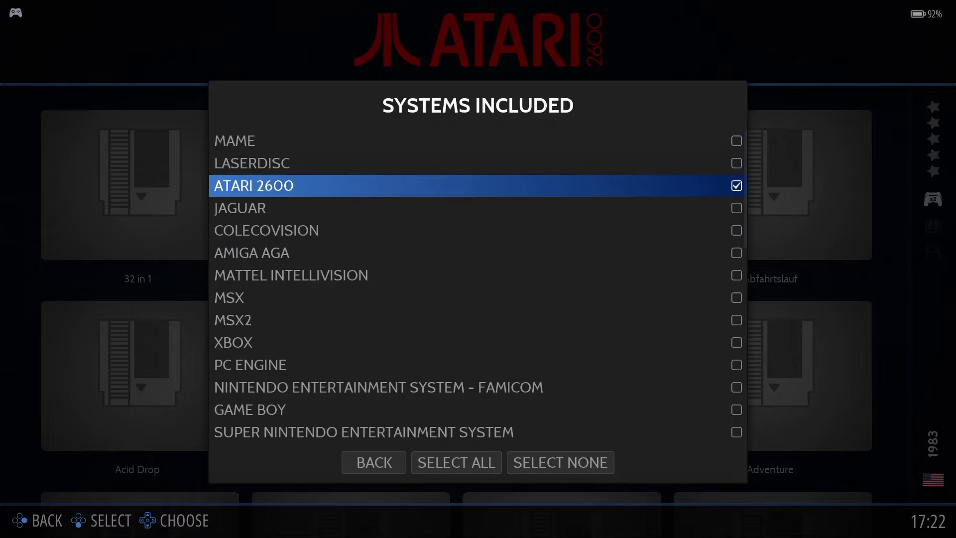
{"action": "key", "text": "BackSpace"}
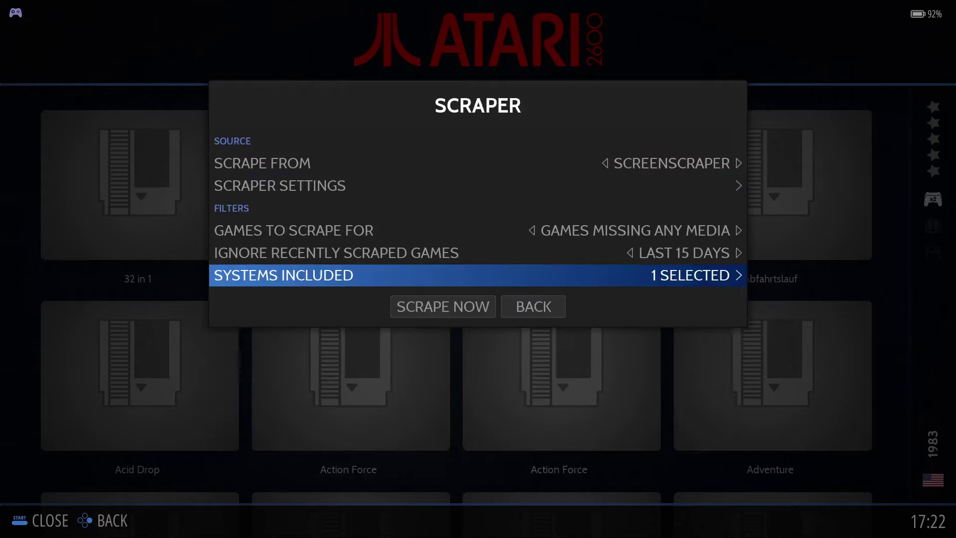
Start scraping the Atari 2600 games, return to their game list and highlight A Misterious Thief.
{"action": "key", "text": "Down"}
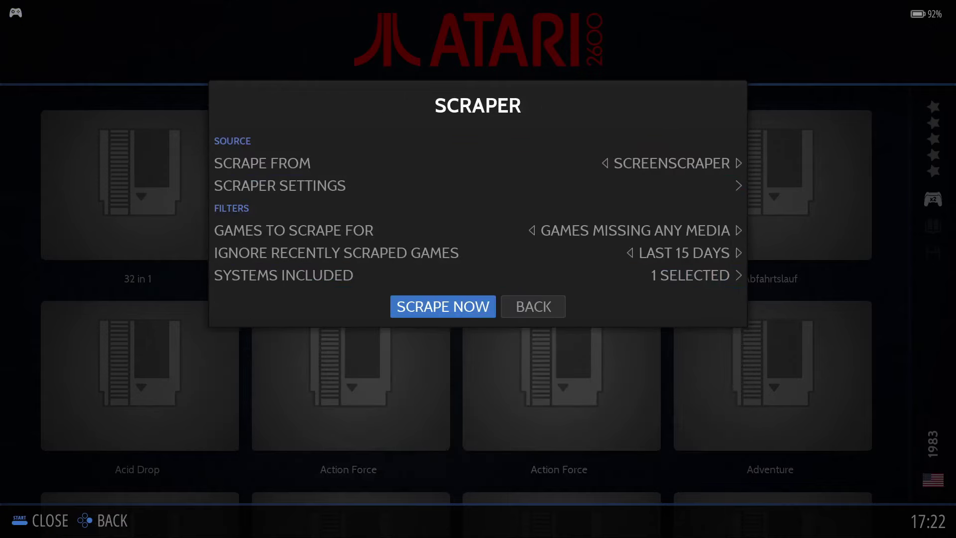
{"action": "key", "text": "Return"}
{"action": "key", "text": "BackSpace"}
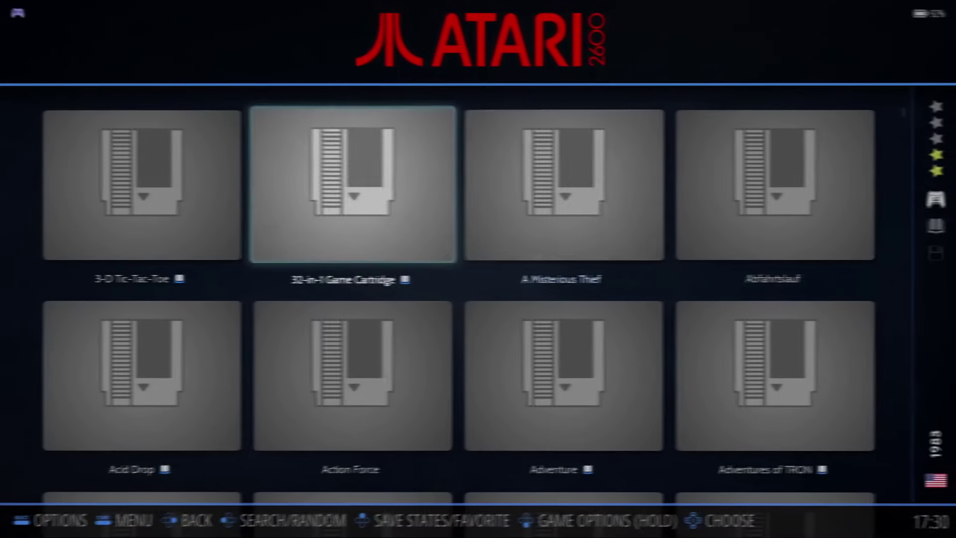
{"action": "key", "text": "Right"}
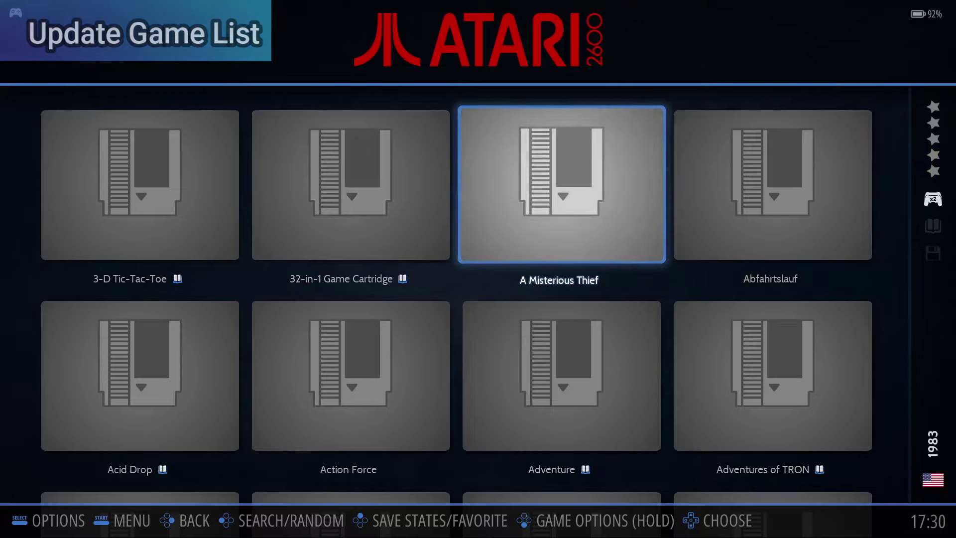
Update the game lists from the Game Settings and confirm the update.
{"action": "key", "text": "Escape"}
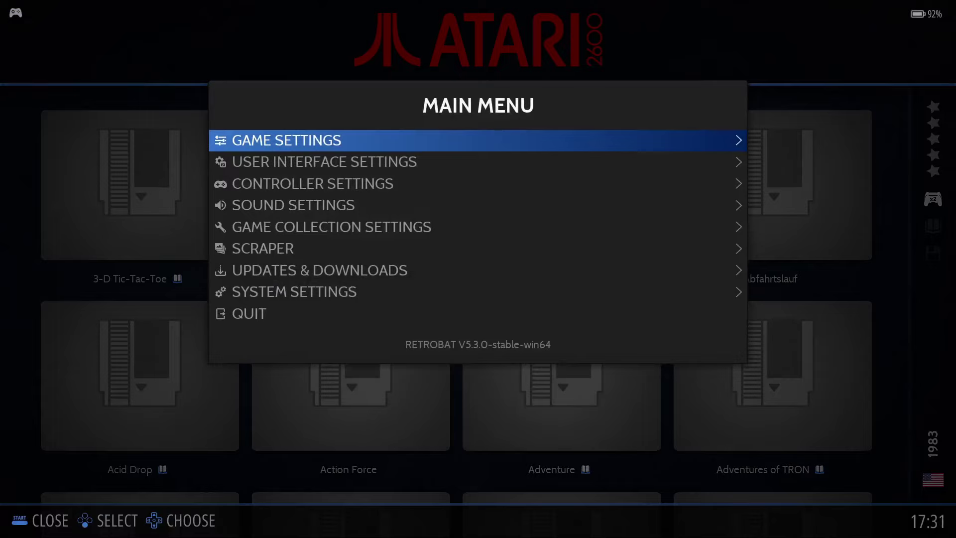
{"action": "key", "text": "Return"}
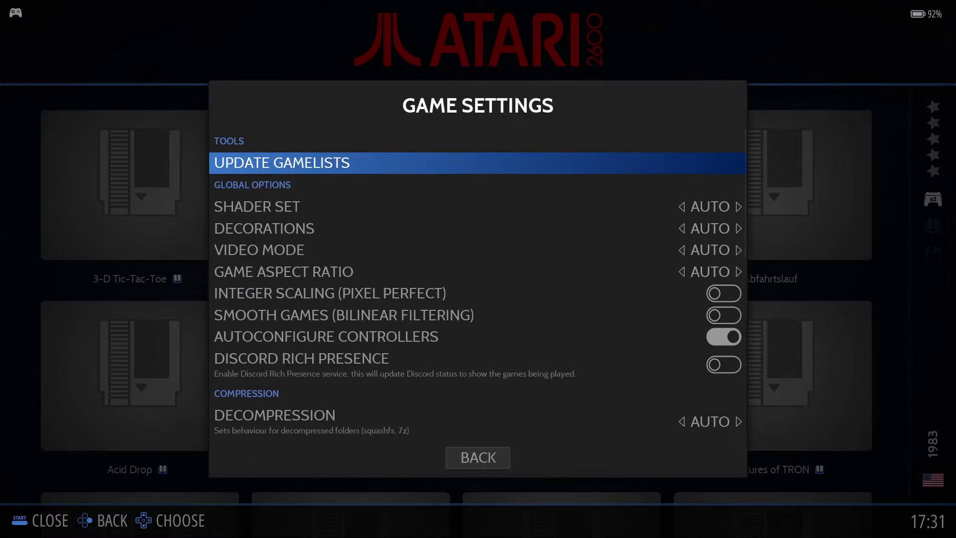
{"action": "key", "text": "Return"}
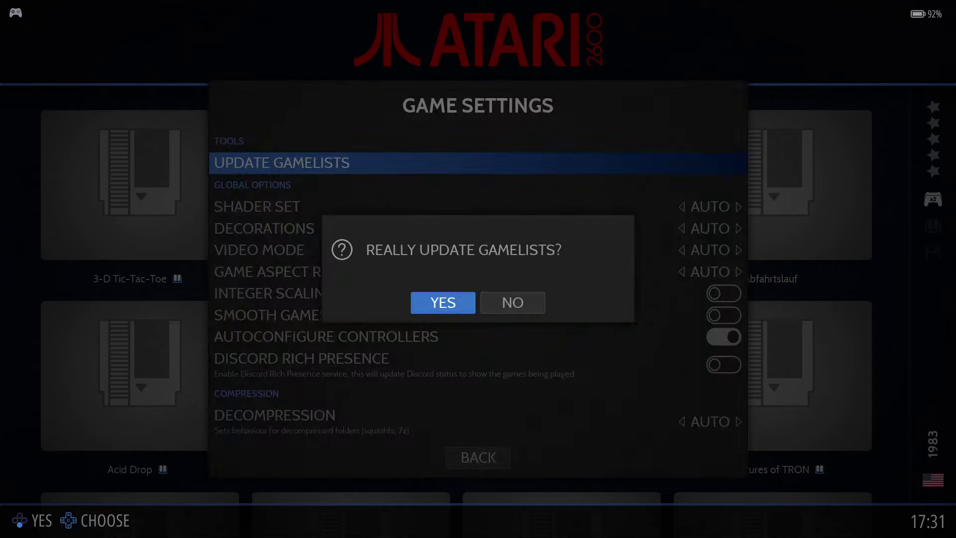
{"action": "key", "text": "Return"}
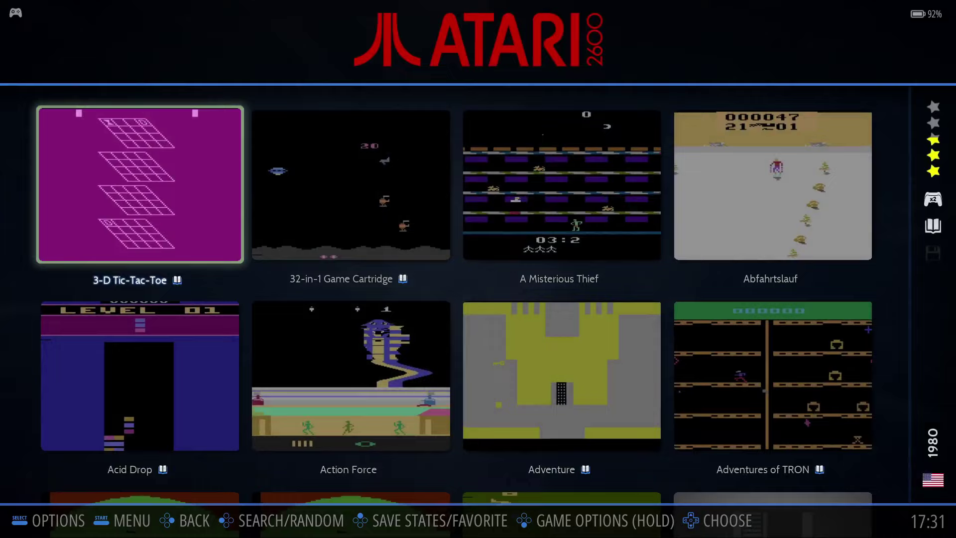
Launch the Atari 2600 game Atlantis, fire a few shots to test it and exit back to the game list.
{"action": "key", "text": "Right"}
{"action": "key", "text": "Down"}
{"action": "key", "text": "Down"}
{"action": "key", "text": "Down"}
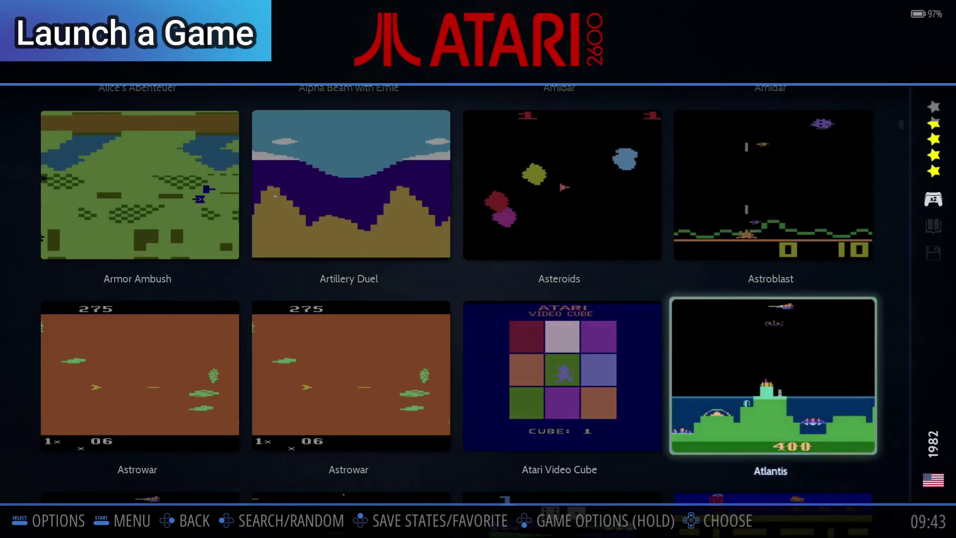
{"action": "key", "text": "Return"}
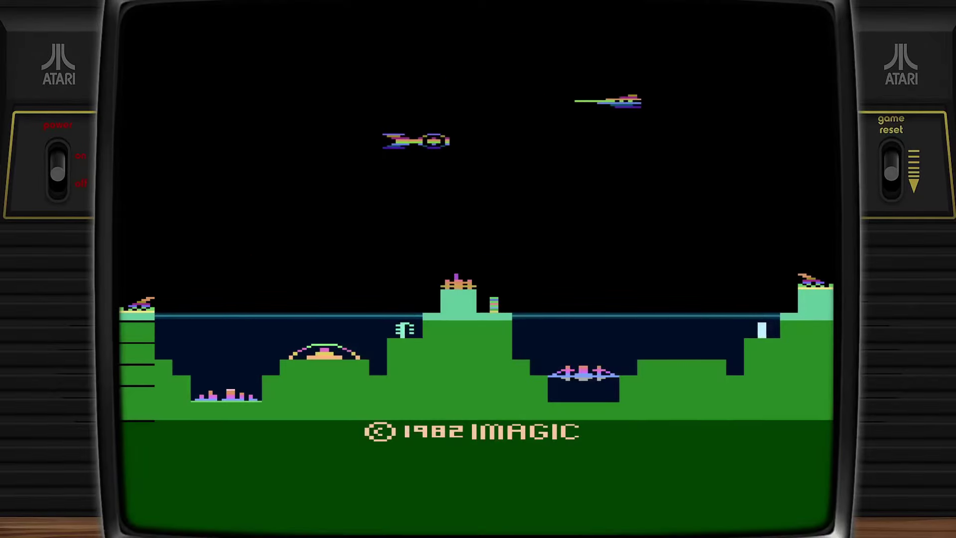
{"action": "key", "text": "space"}
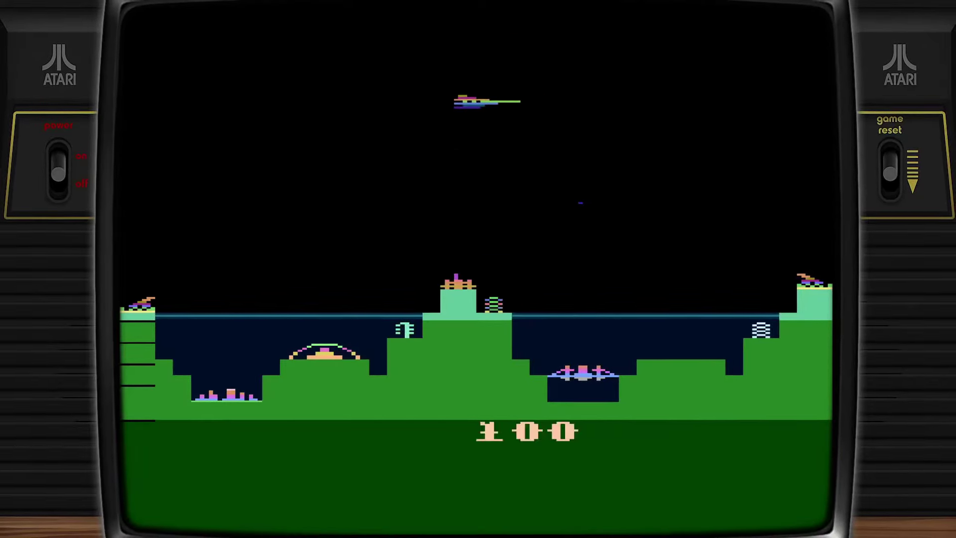
{"action": "key", "text": "space"}
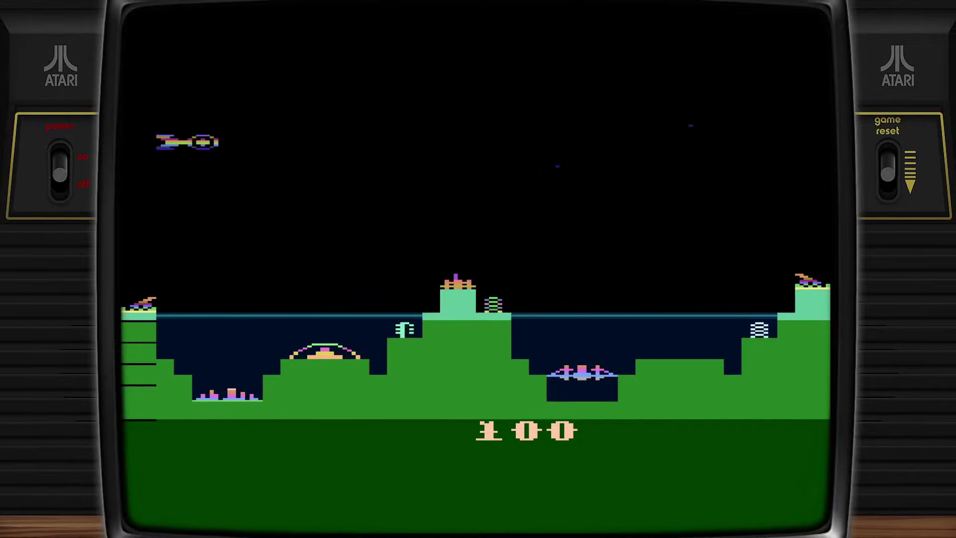
{"action": "key", "text": "space"}
{"action": "key", "text": "space"}
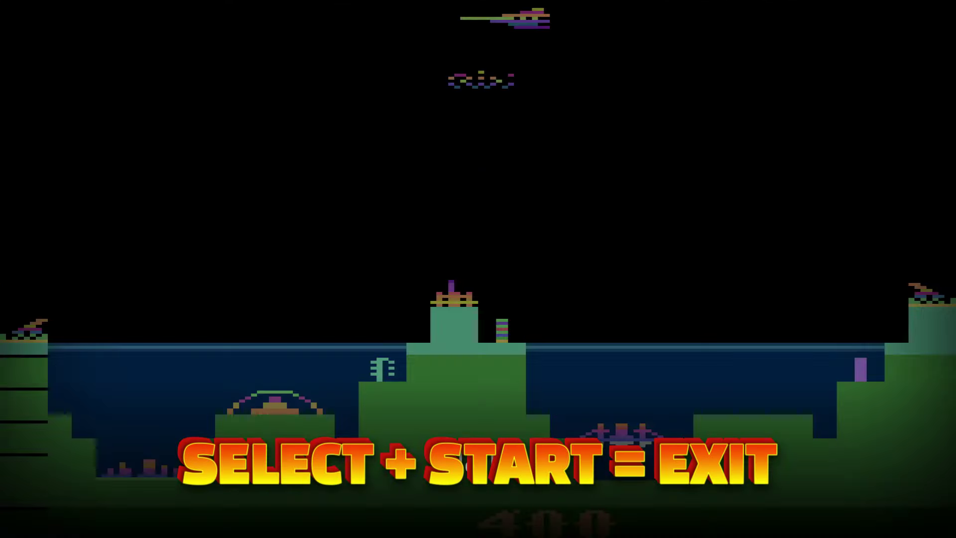
{"action": "key", "text": "Escape"}
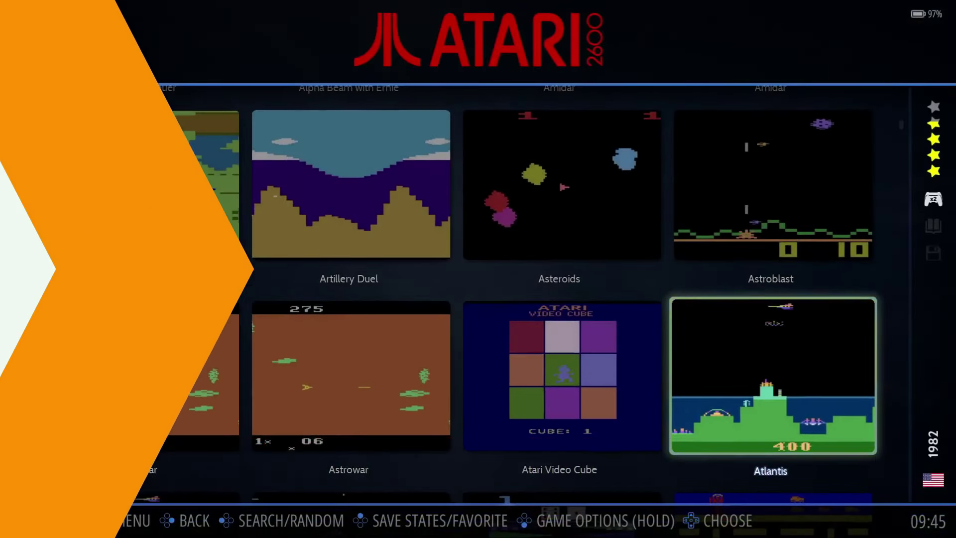
Browse the Atari 2600 game grid from Atlantis to Buck Rogers : Planet of Zoom.
{"action": "key", "text": "Down"}
{"action": "key", "text": "Down"}
{"action": "key", "text": "Down"}
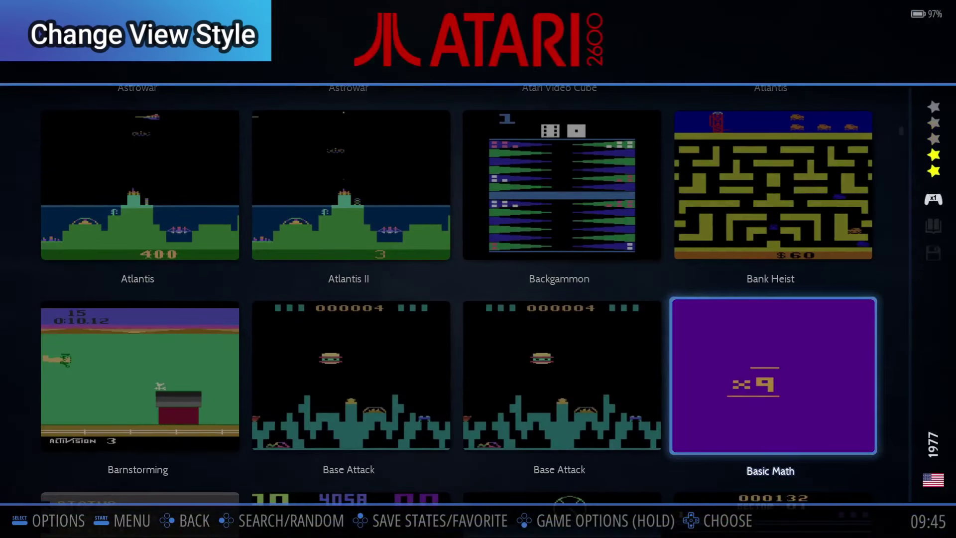
{"action": "key", "text": "Down"}
{"action": "key", "text": "Down"}
{"action": "key", "text": "Down"}
{"action": "key", "text": "Down"}
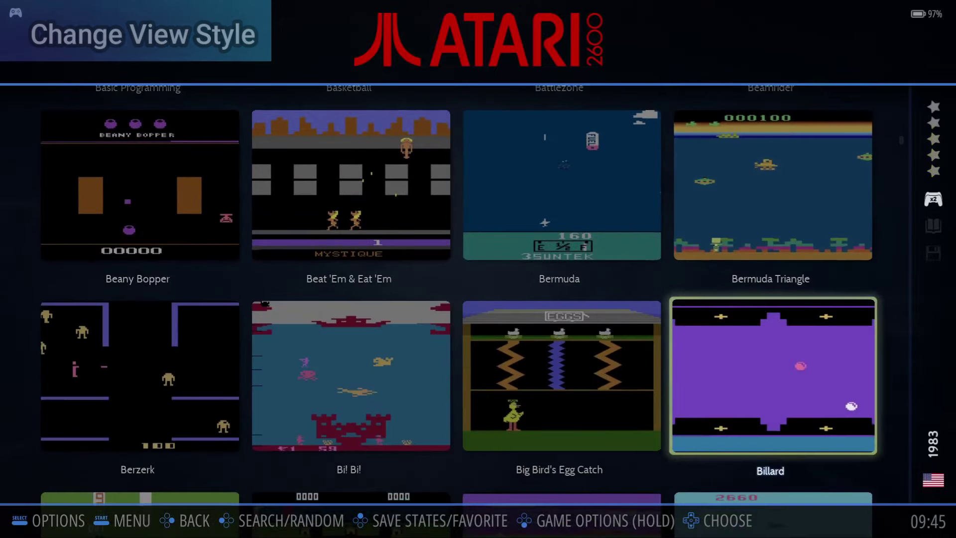
{"action": "key", "text": "Down"}
{"action": "key", "text": "Down"}
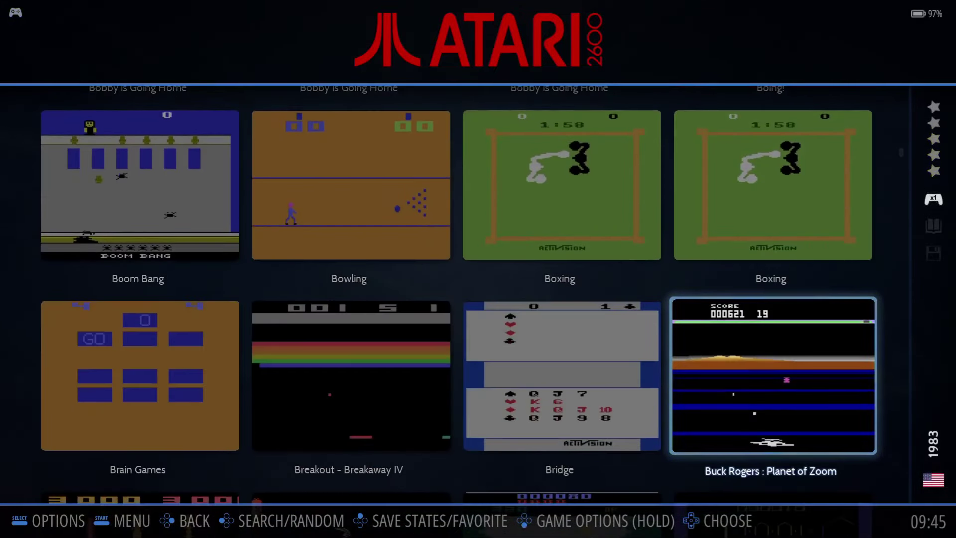
Set the Atari 2600 gamelist view style to Detailed and return to the game list.
{"action": "key", "text": "F1"}
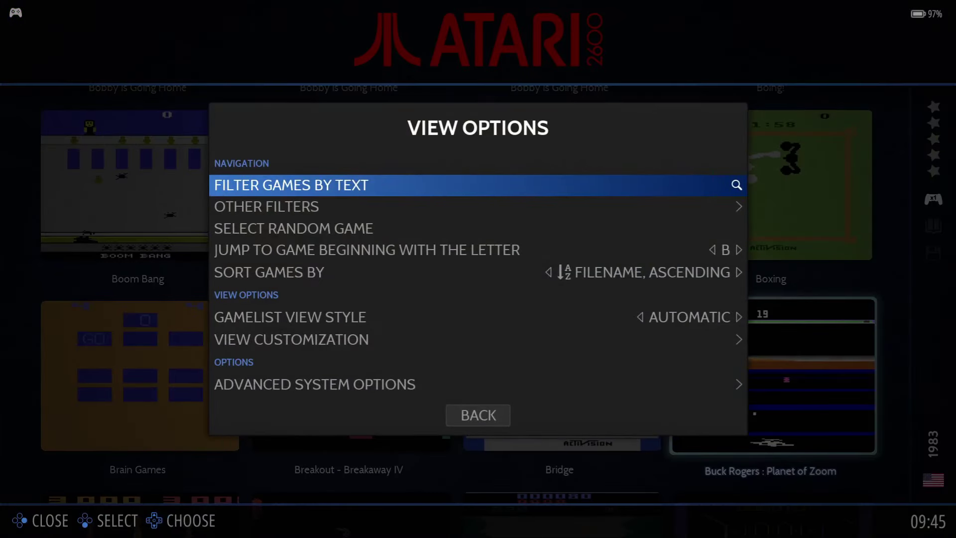
{"action": "key", "text": "Down"}
{"action": "key", "text": "Down"}
{"action": "key", "text": "Down"}
{"action": "key", "text": "Down"}
{"action": "key", "text": "Down"}
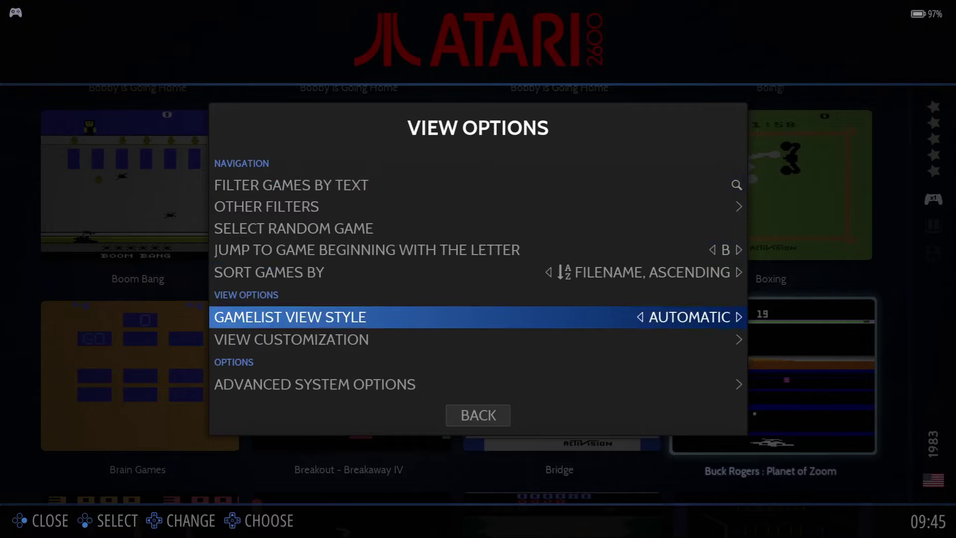
{"action": "key", "text": "Return"}
{"action": "key", "text": "Down"}
{"action": "key", "text": "Down"}
{"action": "key", "text": "Down"}
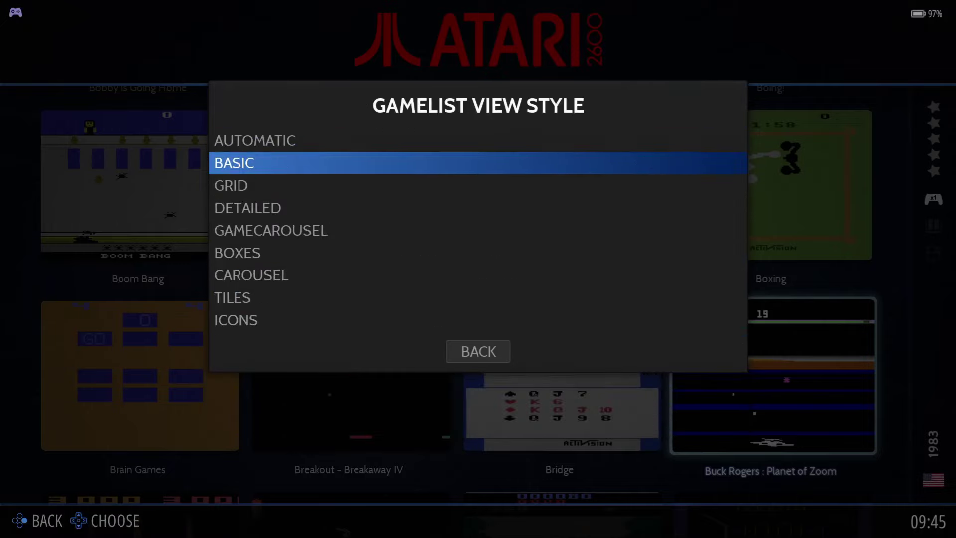
{"action": "key", "text": "Return"}
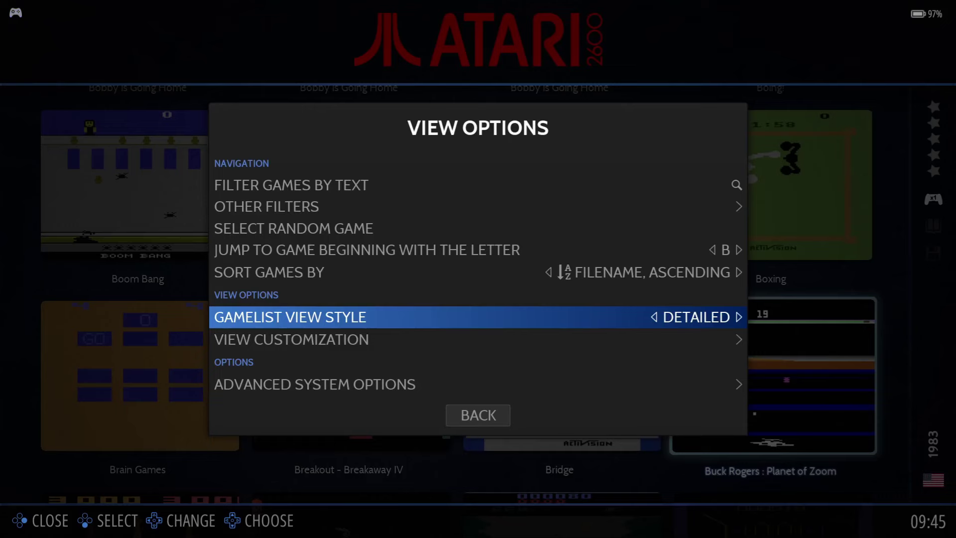
{"action": "key", "text": "BackSpace"}
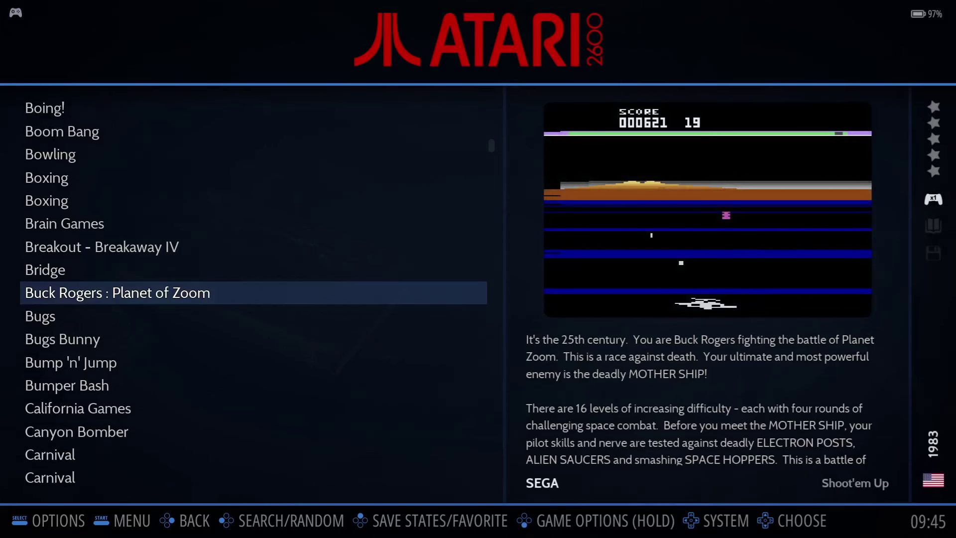
{"action": "key", "text": "Page_Down"}
{"action": "key", "text": "Page_Down"}
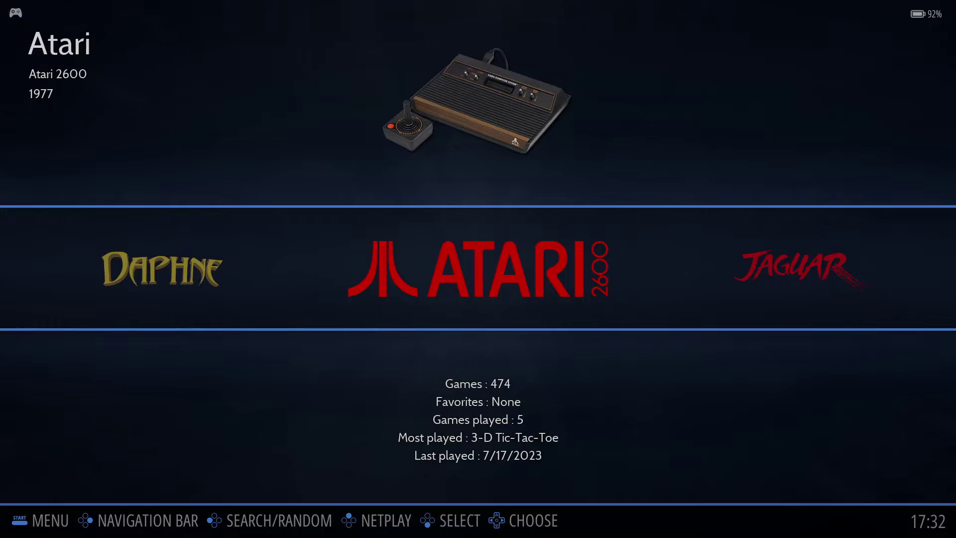
Open the Missing BIOS Check under the System Settings section of the Game Settings.
{"action": "key", "text": "Escape"}
{"action": "key", "text": "Return"}
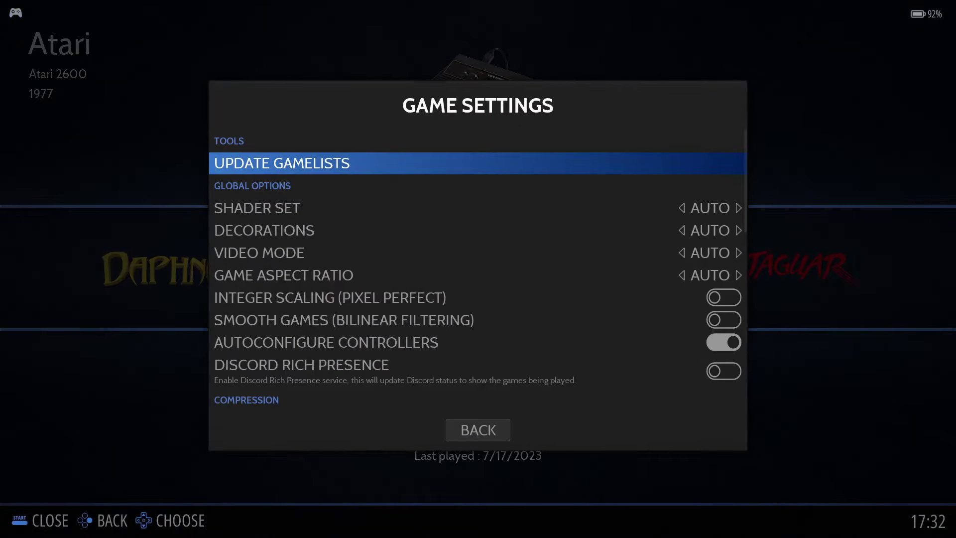
{"action": "key", "text": "Down"}
{"action": "key", "text": "Down"}
{"action": "key", "text": "Down"}
{"action": "key", "text": "Down"}
{"action": "key", "text": "Down"}
{"action": "key", "text": "Down"}
{"action": "key", "text": "Down"}
{"action": "key", "text": "Down"}
{"action": "key", "text": "Down"}
{"action": "key", "text": "Down"}
{"action": "key", "text": "Down"}
{"action": "key", "text": "Down"}
{"action": "key", "text": "Down"}
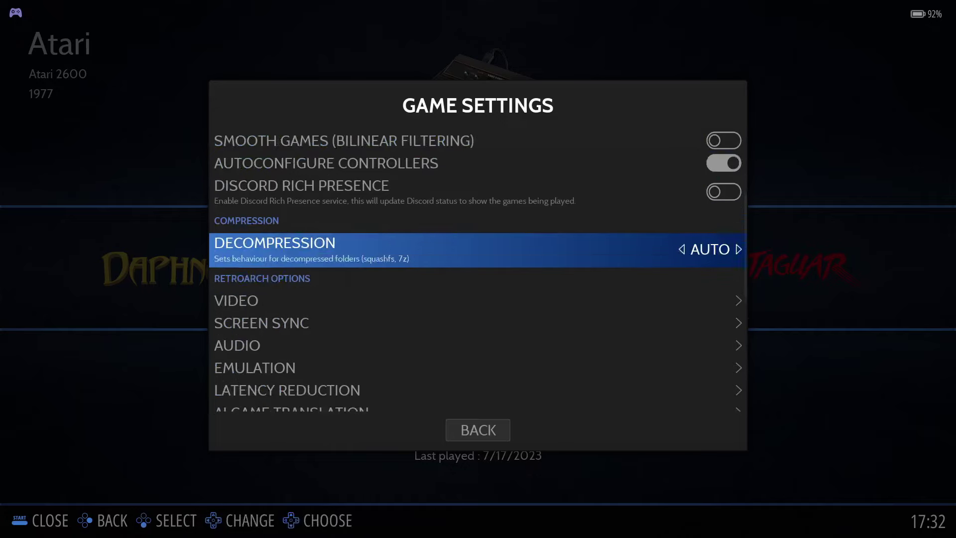
{"action": "key", "text": "Down"}
{"action": "key", "text": "Down"}
{"action": "key", "text": "Down"}
{"action": "key", "text": "Down"}
{"action": "key", "text": "Down"}
{"action": "key", "text": "Down"}
{"action": "key", "text": "Down"}
{"action": "key", "text": "Down"}
{"action": "key", "text": "Down"}
{"action": "key", "text": "Down"}
{"action": "key", "text": "Down"}
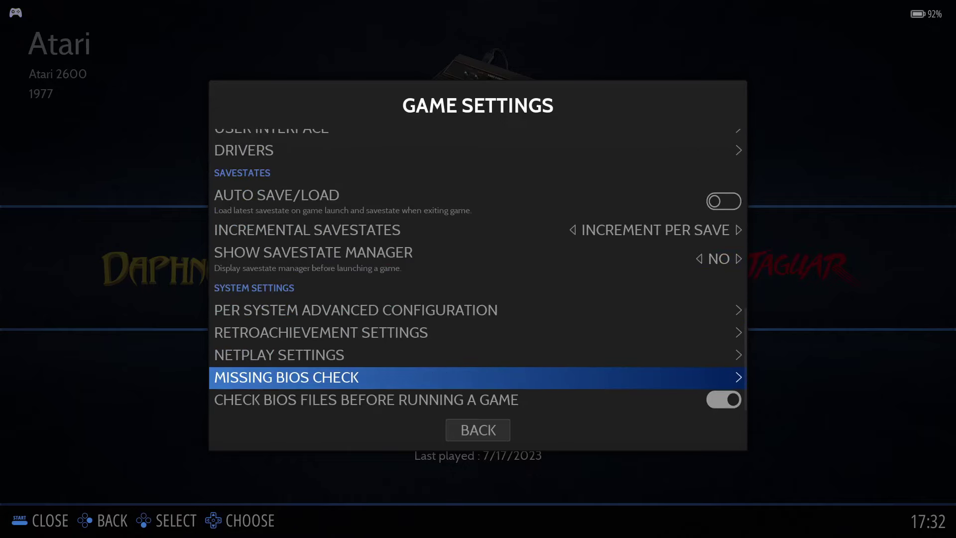
{"action": "key", "text": "Return"}
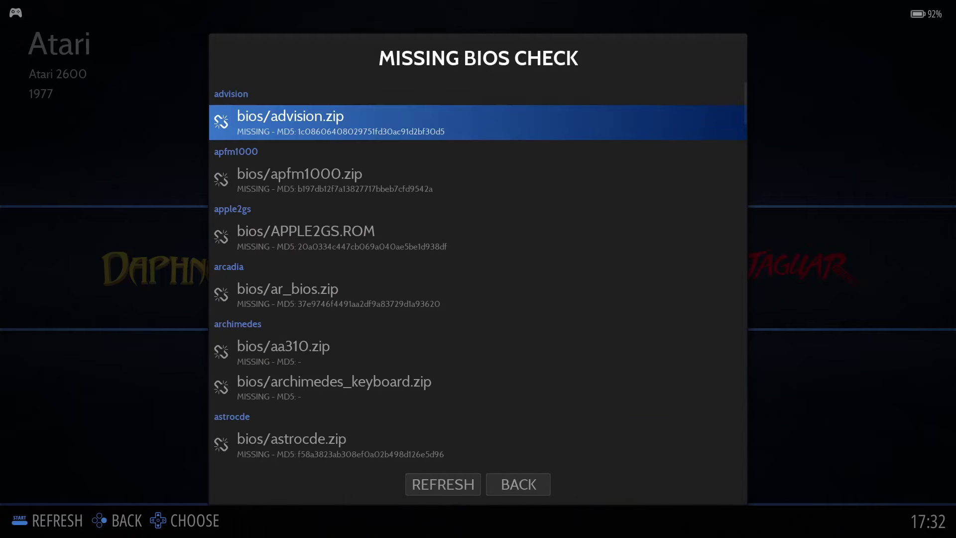
Examine the Missing BIOS Check list for each system's missing or invalid BIOS files, from advision past gamepock.
{"action": "key", "text": "Down"}
{"action": "key", "text": "Down"}
{"action": "key", "text": "Down"}
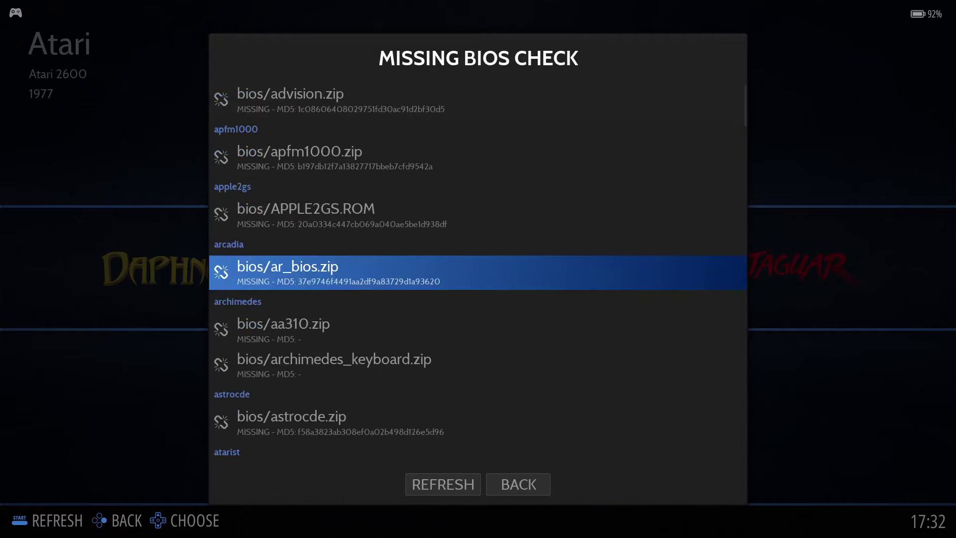
{"action": "key", "text": "Down"}
{"action": "key", "text": "Down"}
{"action": "key", "text": "Down"}
{"action": "key", "text": "Down"}
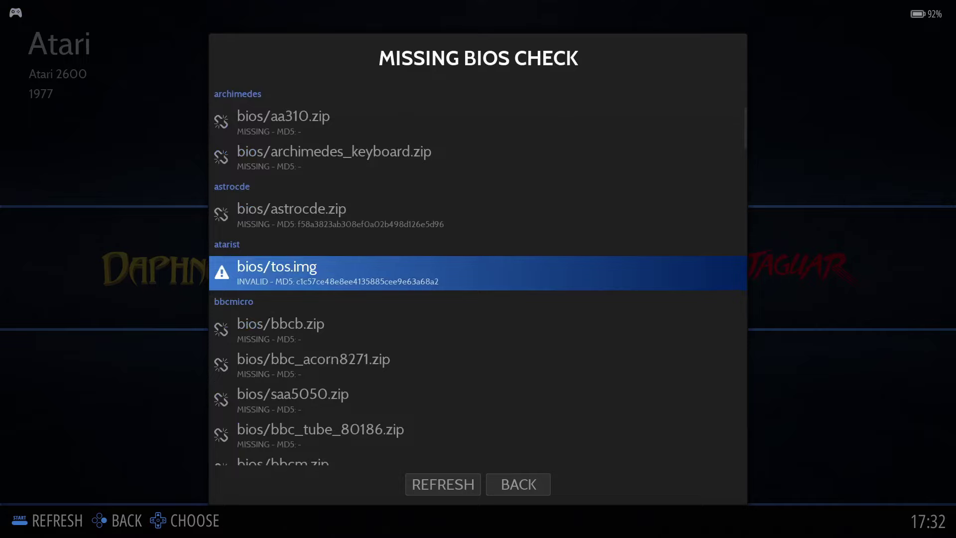
{"action": "key", "text": "Down"}
{"action": "key", "text": "Down"}
{"action": "key", "text": "Down"}
{"action": "key", "text": "Down"}
{"action": "key", "text": "Down"}
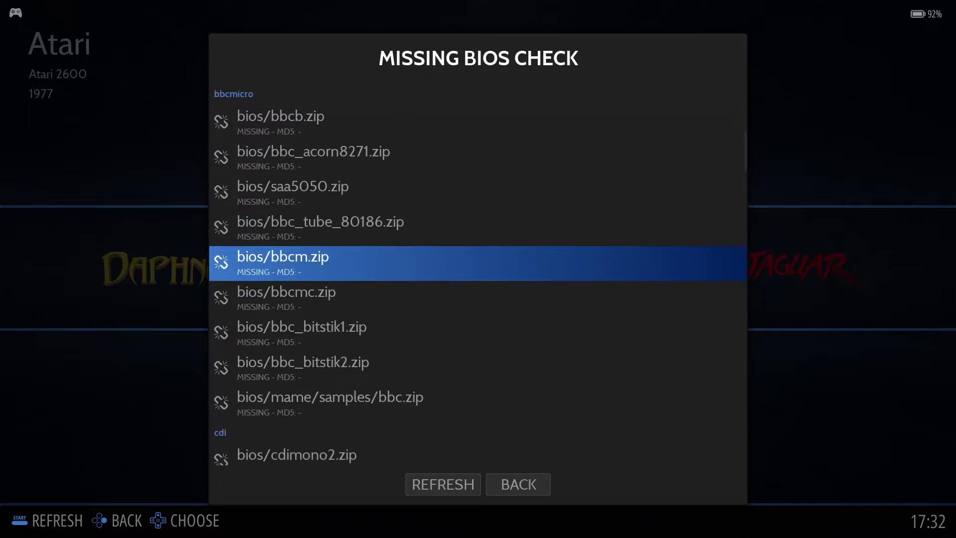
{"action": "key", "text": "Down"}
{"action": "key", "text": "Down"}
{"action": "key", "text": "Down"}
{"action": "key", "text": "Down"}
{"action": "key", "text": "Down"}
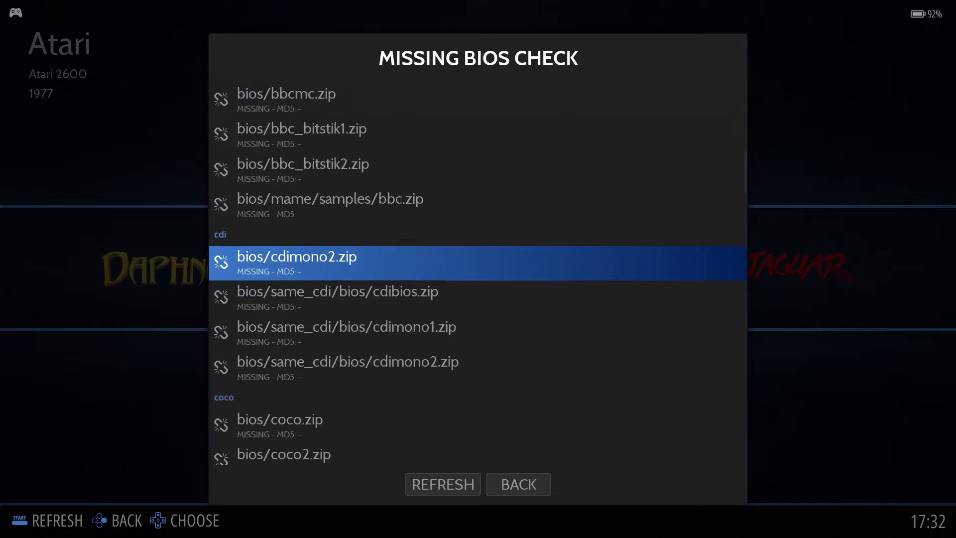
{"action": "key", "text": "Down"}
{"action": "key", "text": "Down"}
{"action": "key", "text": "Down"}
{"action": "key", "text": "Down"}
{"action": "key", "text": "Down"}
{"action": "key", "text": "Down"}
{"action": "key", "text": "Down"}
{"action": "key", "text": "Down"}
{"action": "key", "text": "Down"}
{"action": "key", "text": "Down"}
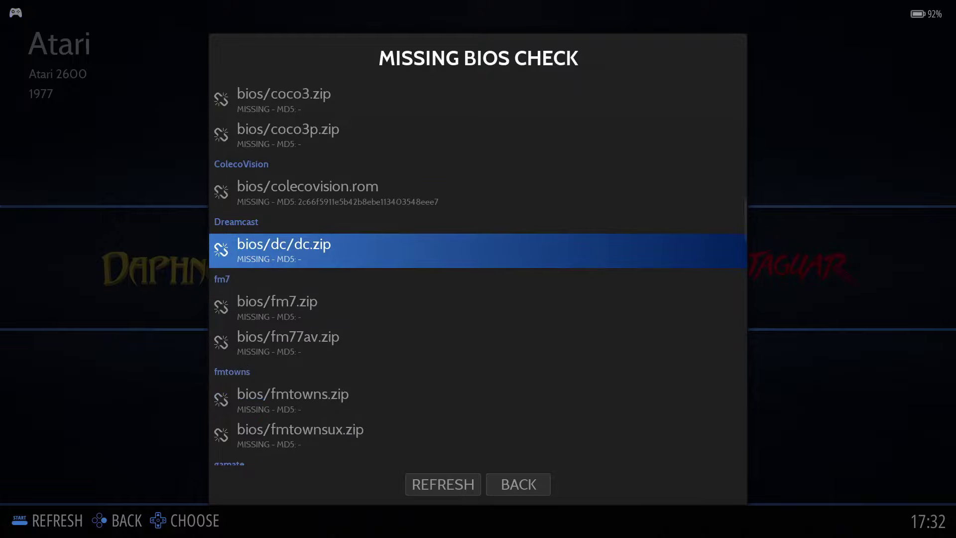
{"action": "key", "text": "Down"}
{"action": "key", "text": "Down"}
{"action": "key", "text": "Down"}
{"action": "key", "text": "Down"}
{"action": "key", "text": "Down"}
{"action": "key", "text": "Down"}
{"action": "key", "text": "Down"}
{"action": "key", "text": "Down"}
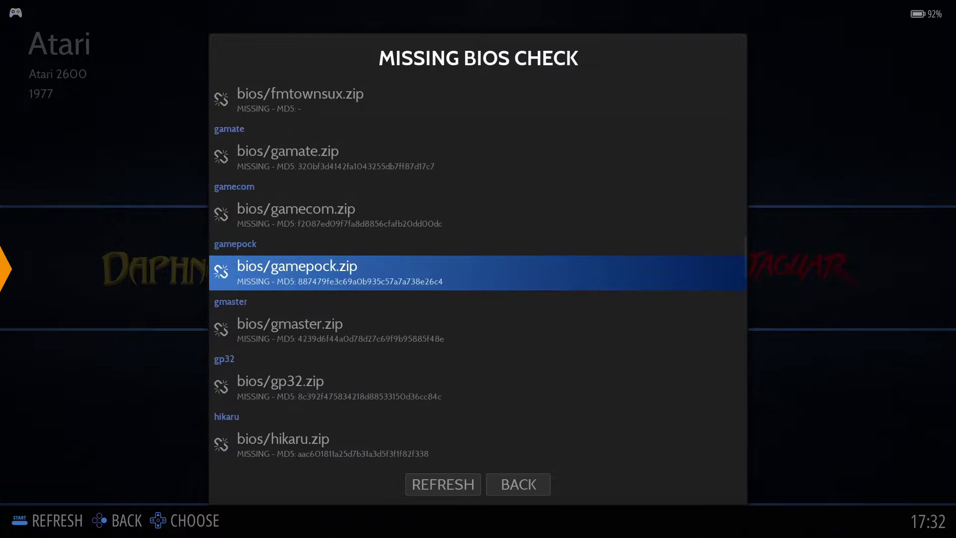
{"action": "key", "text": "Down"}
{"action": "key", "text": "Down"}
{"action": "key", "text": "Down"}
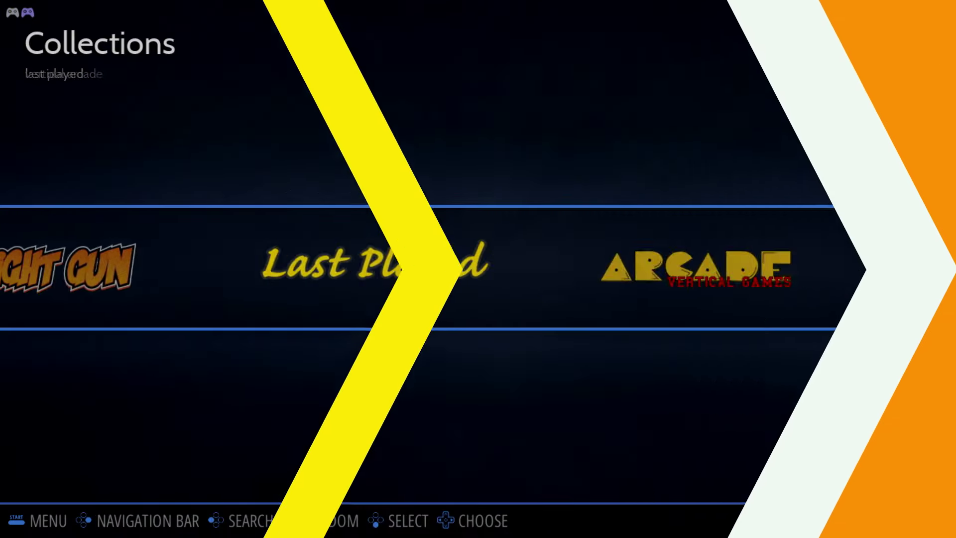
Go to the All Games collection, check the Theme Set option in the User Interface Settings and return to the main menu.
{"action": "key", "text": "Right"}
{"action": "key", "text": "Right"}
{"action": "key", "text": "Right"}
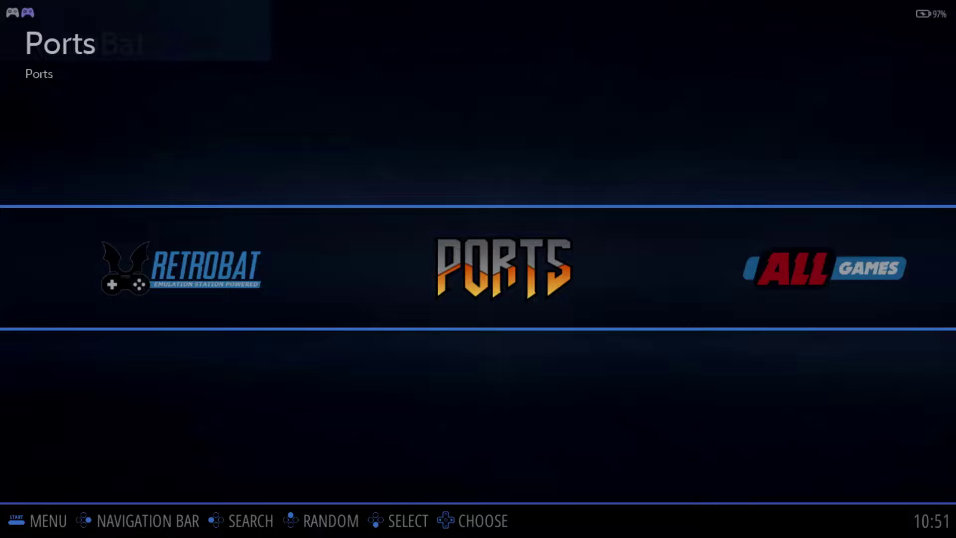
{"action": "key", "text": "Escape"}
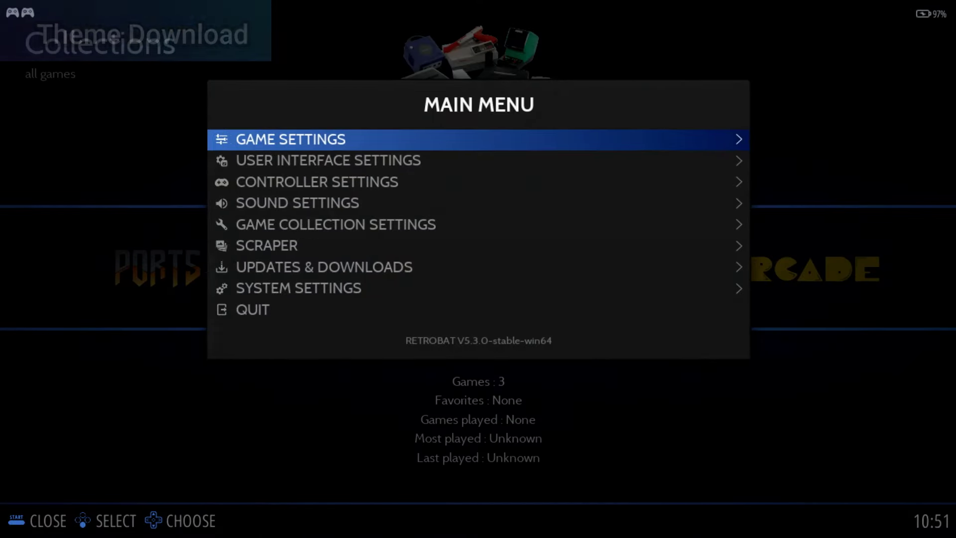
{"action": "key", "text": "Down"}
{"action": "key", "text": "Return"}
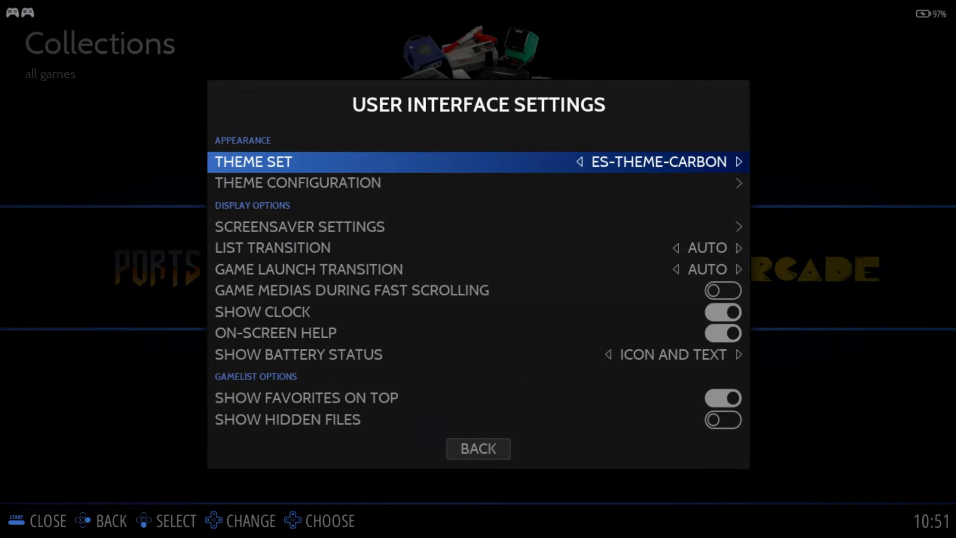
{"action": "key", "text": "Return"}
{"action": "key", "text": "Escape"}
{"action": "key", "text": "Escape"}
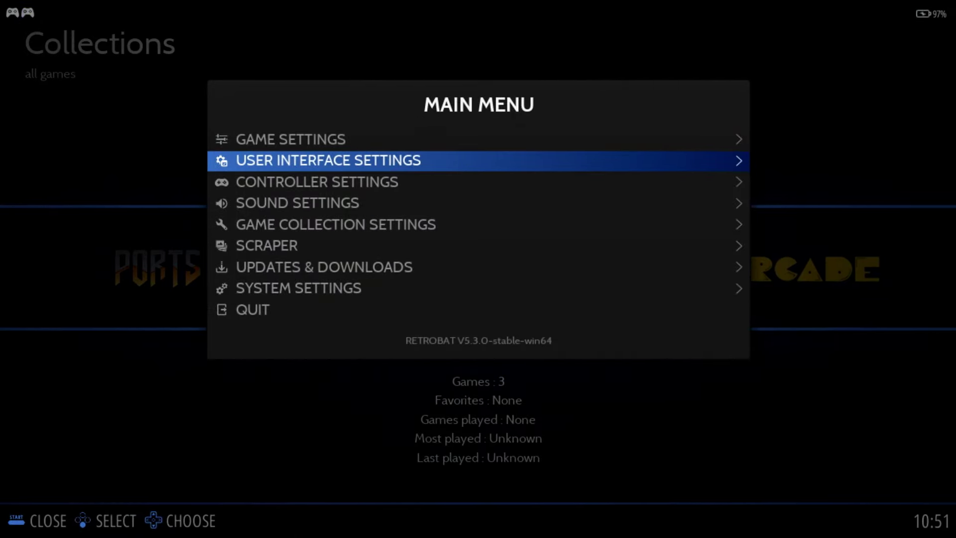
Open the Themes downloader in the Updates & Downloads settings.
{"action": "key", "text": "Down"}
{"action": "key", "text": "Down"}
{"action": "key", "text": "Down"}
{"action": "key", "text": "Down"}
{"action": "key", "text": "Down"}
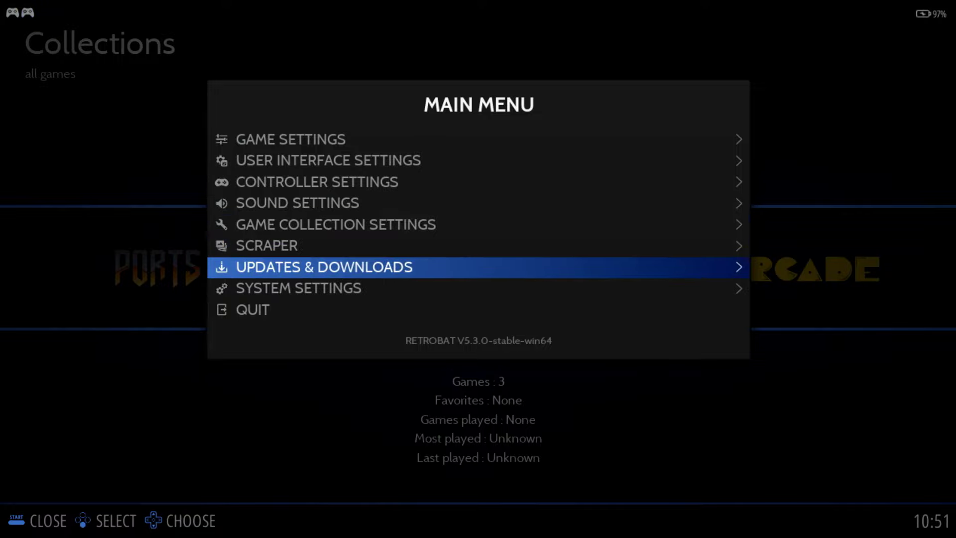
{"action": "key", "text": "Return"}
{"action": "key", "text": "Down"}
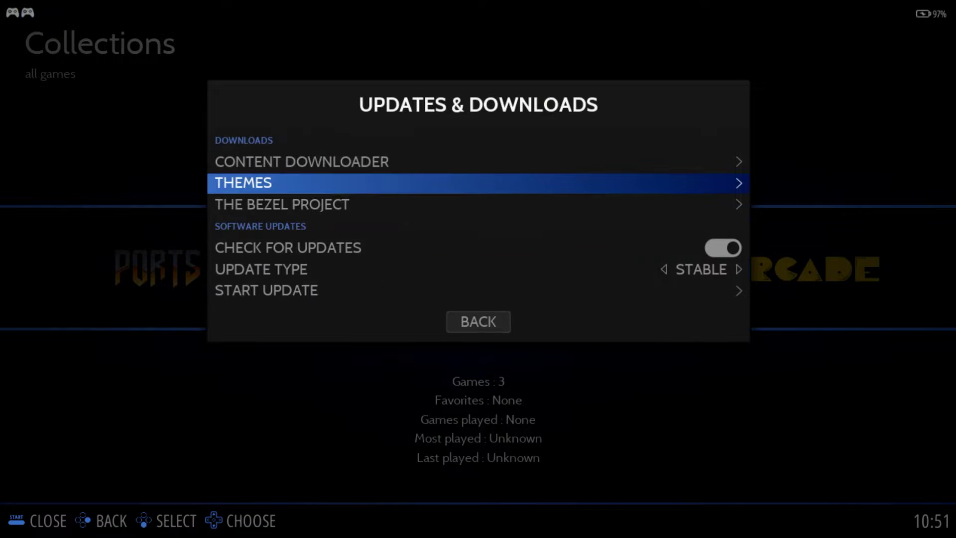
{"action": "key", "text": "Return"}
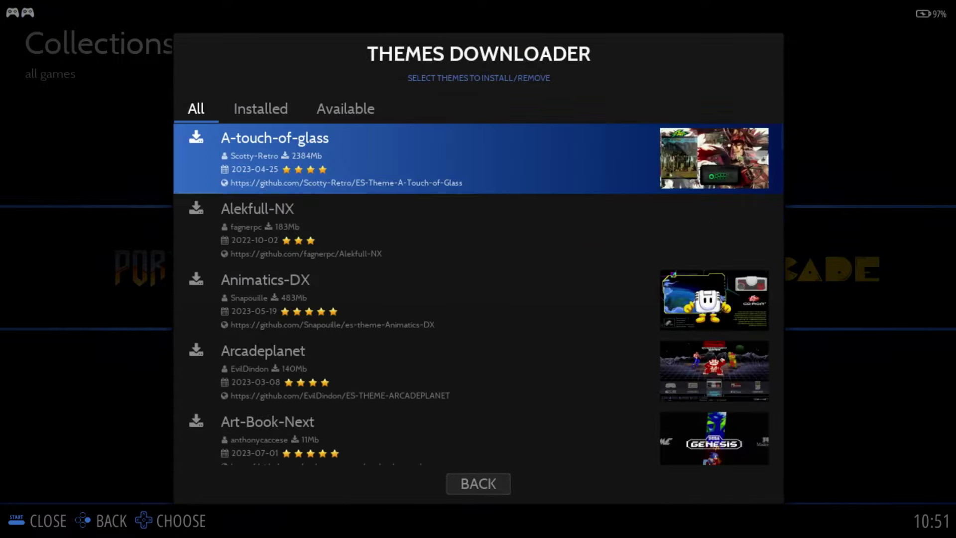
Find the Batocera-Club-Reloaded theme in the theme list and add it to the download queue.
{"action": "key", "text": "Down"}
{"action": "key", "text": "Down"}
{"action": "key", "text": "Down"}
{"action": "key", "text": "Down"}
{"action": "key", "text": "Down"}
{"action": "key", "text": "Down"}
{"action": "key", "text": "Down"}
{"action": "key", "text": "Down"}
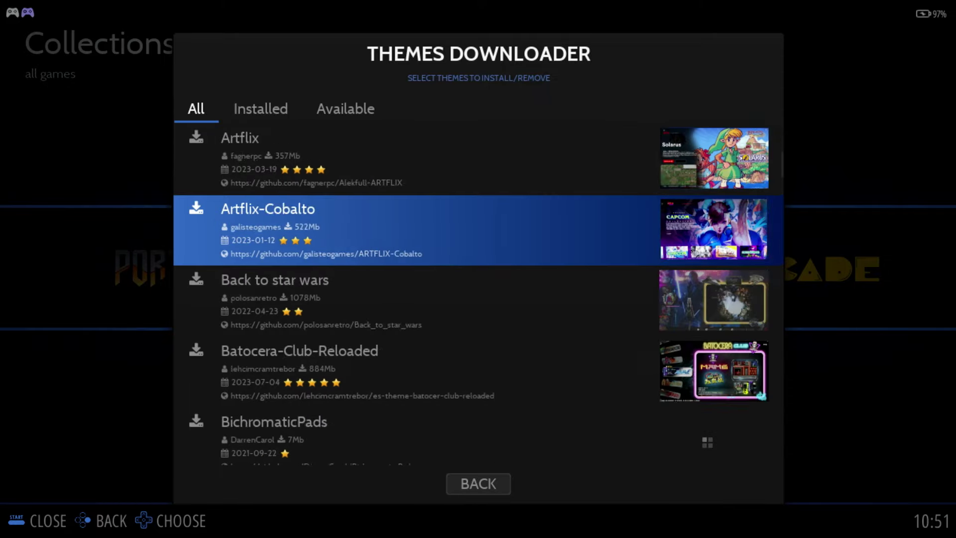
{"action": "key", "text": "Return"}
Find the ComicScrap theme in the theme list and install it.
{"action": "key", "text": "Down"}
{"action": "key", "text": "Down"}
{"action": "key", "text": "Down"}
{"action": "key", "text": "Down"}
{"action": "key", "text": "Down"}
{"action": "key", "text": "Down"}
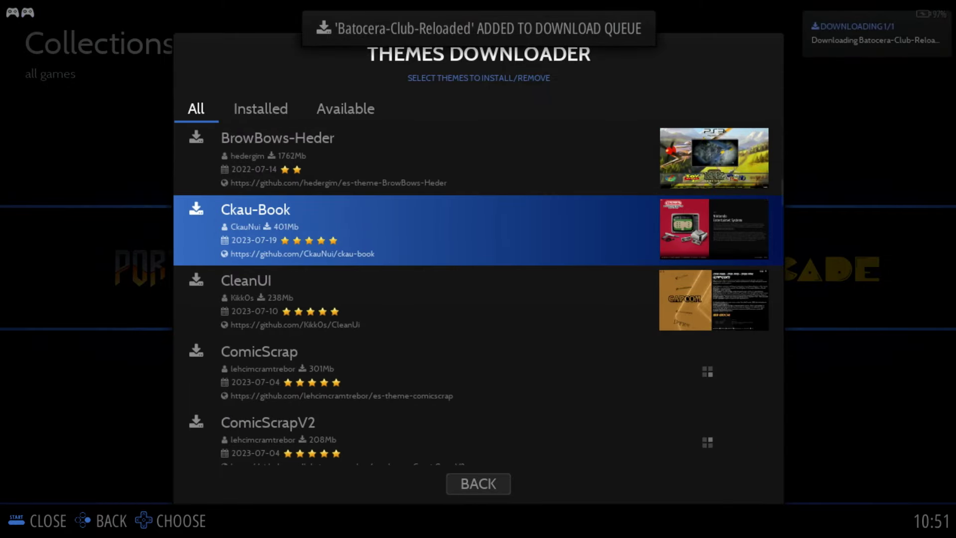
{"action": "key", "text": "Up"}
{"action": "key", "text": "Return"}
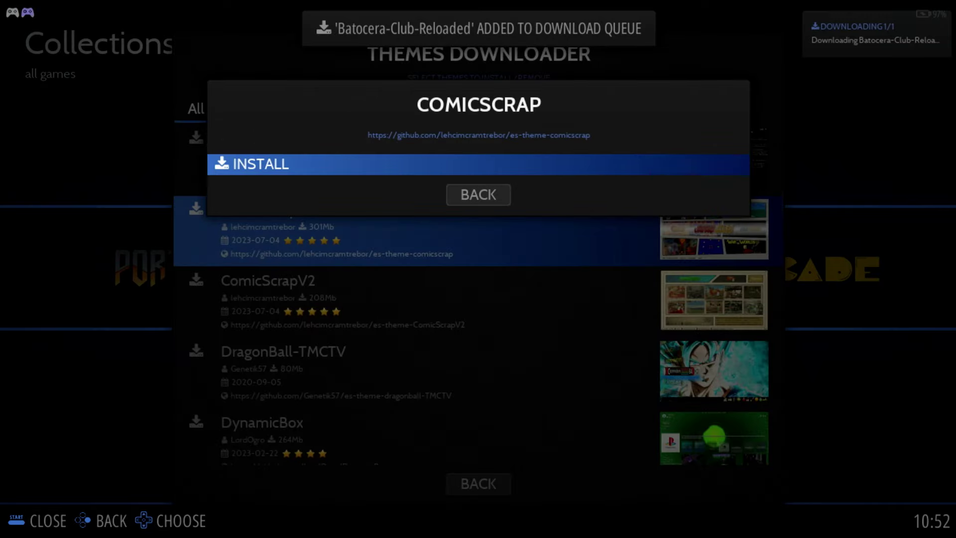
{"action": "key", "text": "Return"}
Look through the available themes from ComicScrapV2 to Es-theme-Reload.
{"action": "key", "text": "Down"}
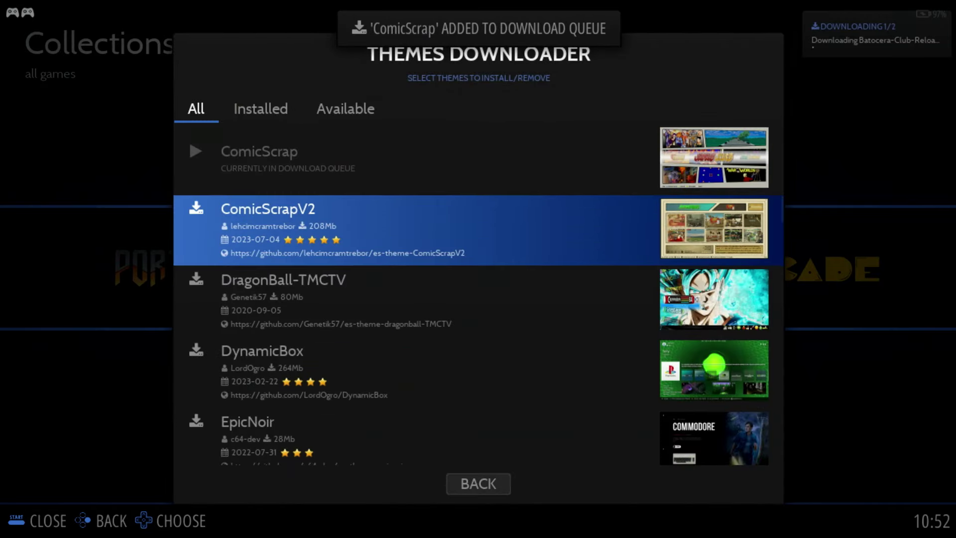
{"action": "key", "text": "Down"}
{"action": "key", "text": "Down"}
{"action": "key", "text": "Down"}
{"action": "key", "text": "Down"}
{"action": "key", "text": "Down"}
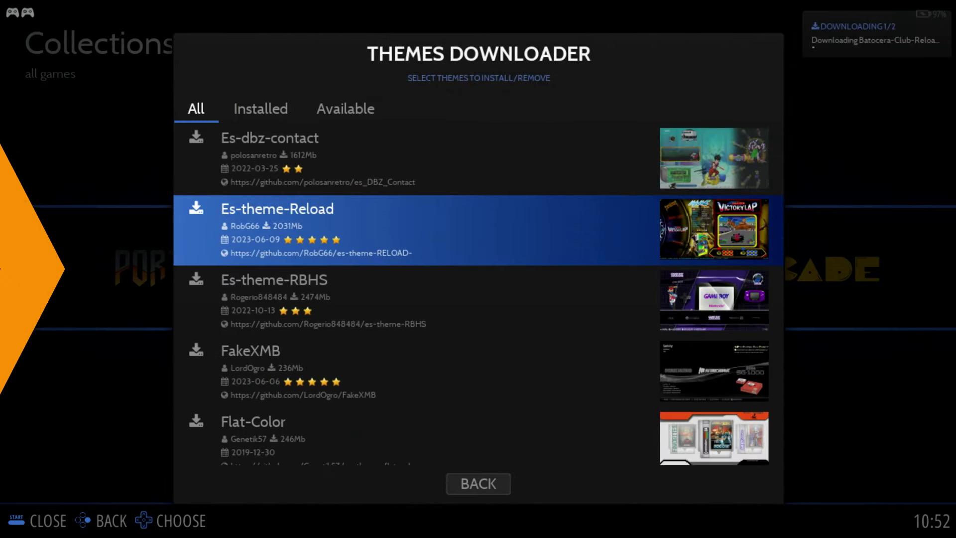
{"action": "key", "text": "Return"}
{"action": "key", "text": "Return"}
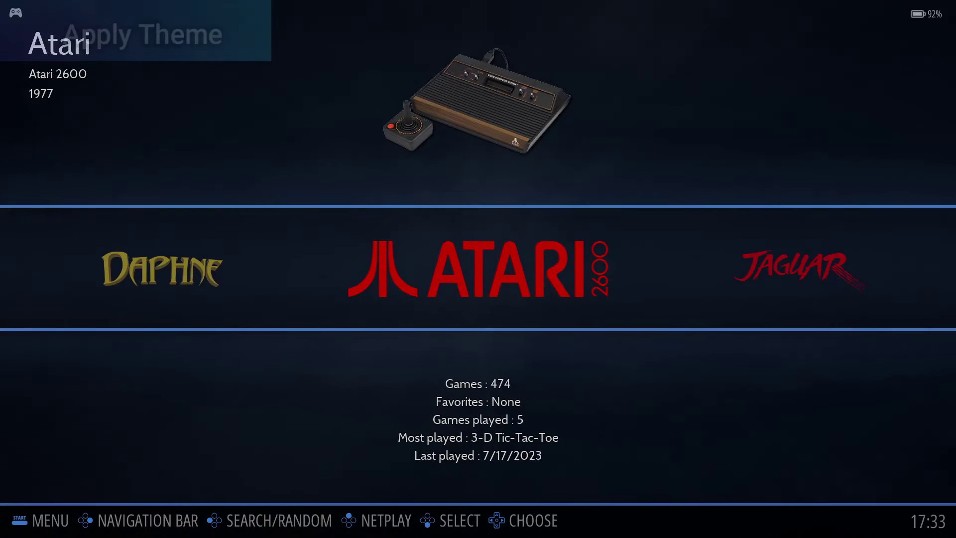
Set the Theme Set in the User Interface Settings to es-theme-batocer-club-reloaded and apply it.
{"action": "key", "text": "Escape"}
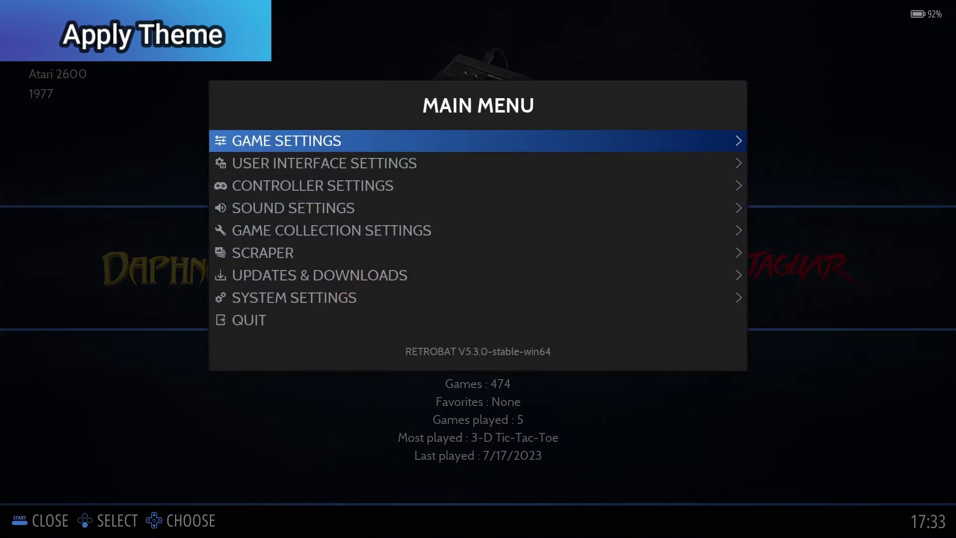
{"action": "key", "text": "Down"}
{"action": "key", "text": "Return"}
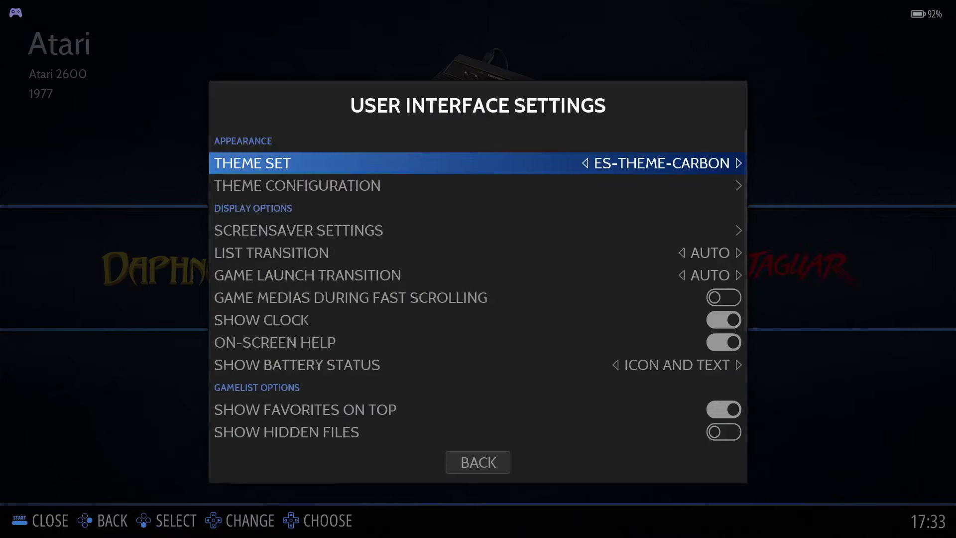
{"action": "key", "text": "Return"}
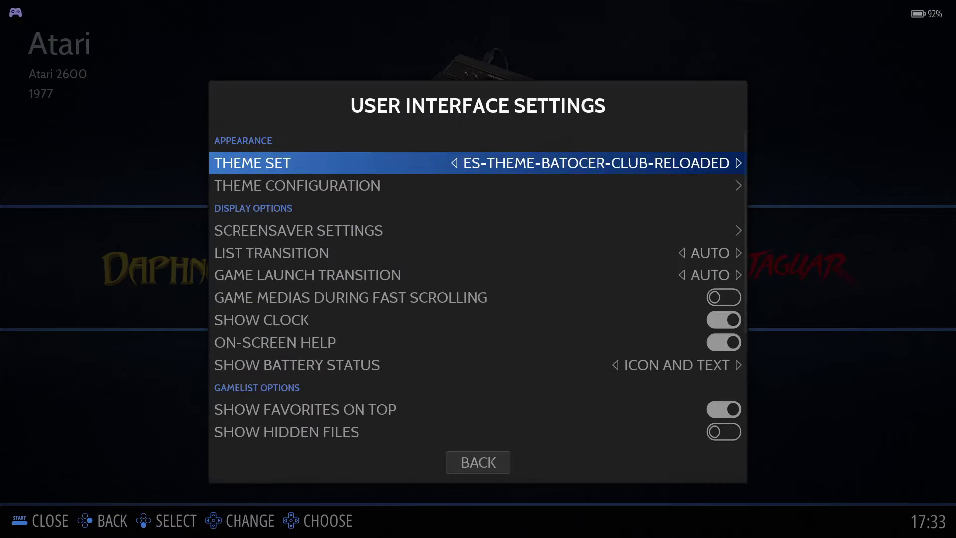
{"action": "key", "text": "Escape"}
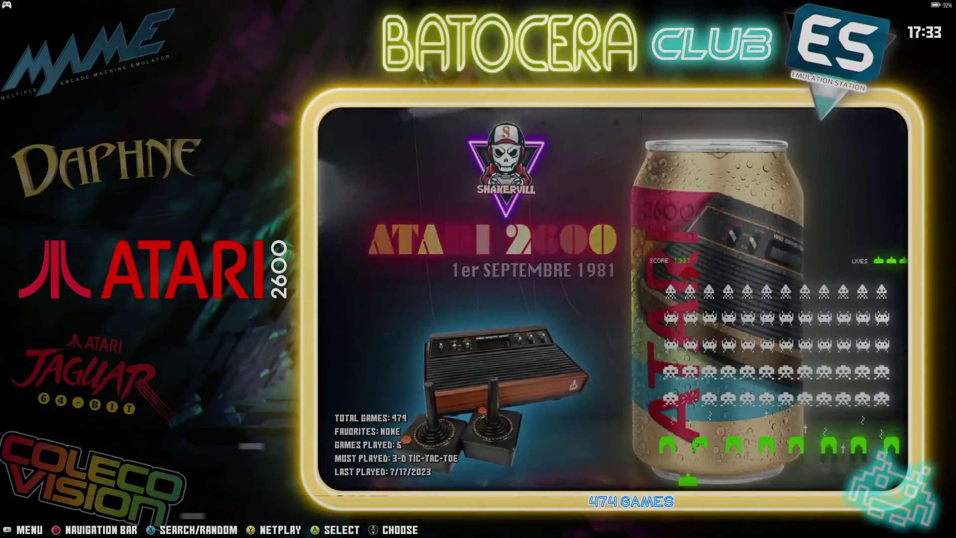
Look through the system carousel in the Batocera Club theme and in the comic-style theme.
{"action": "key", "text": "Down"}
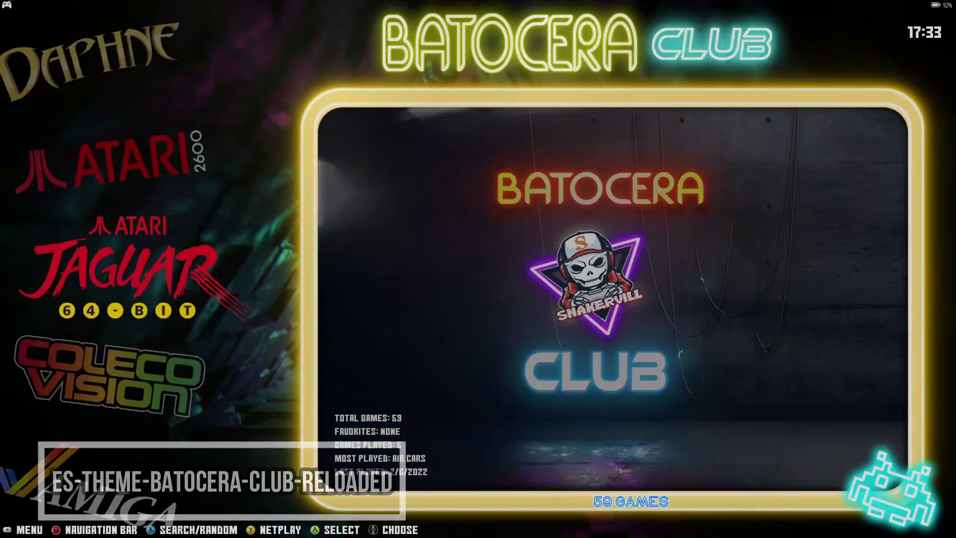
{"action": "key", "text": "Down"}
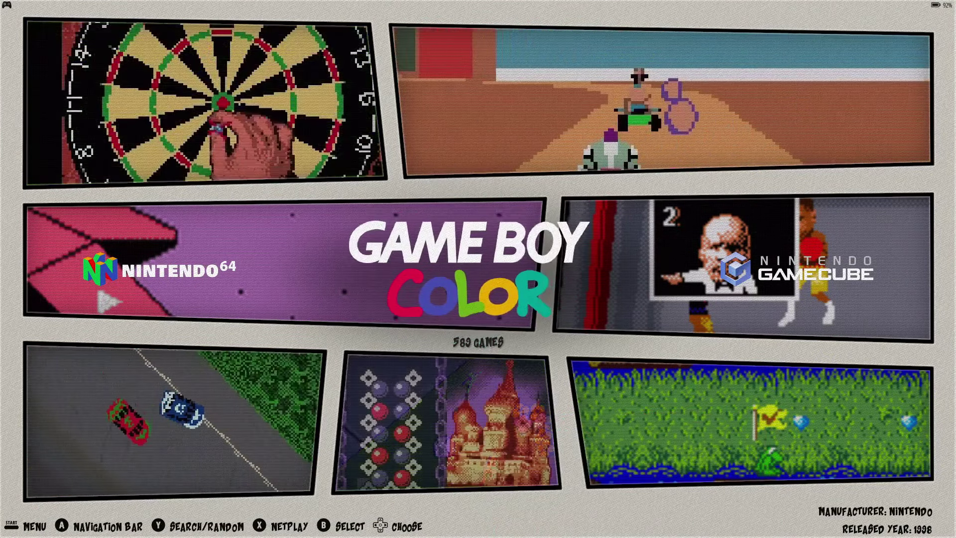
{"action": "key", "text": "Right"}
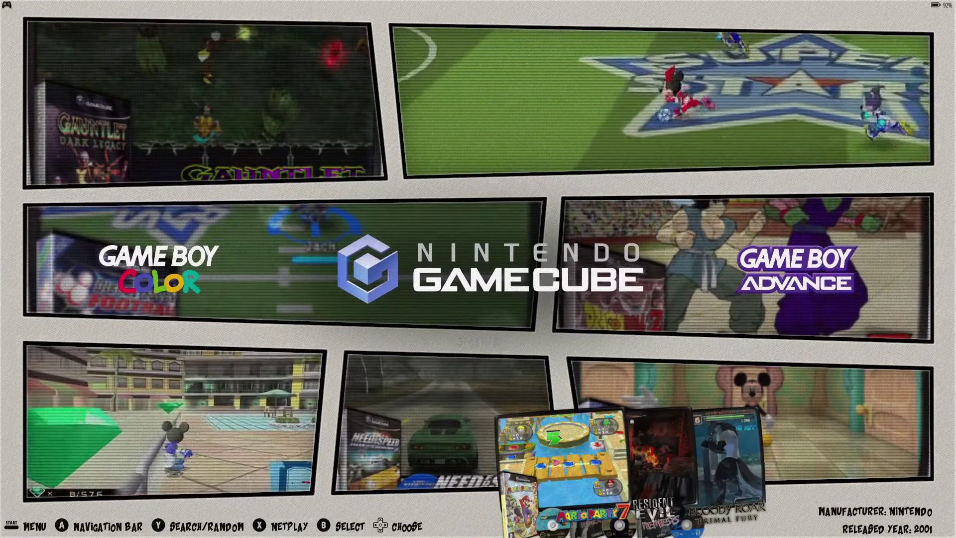
{"action": "key", "text": "Right"}
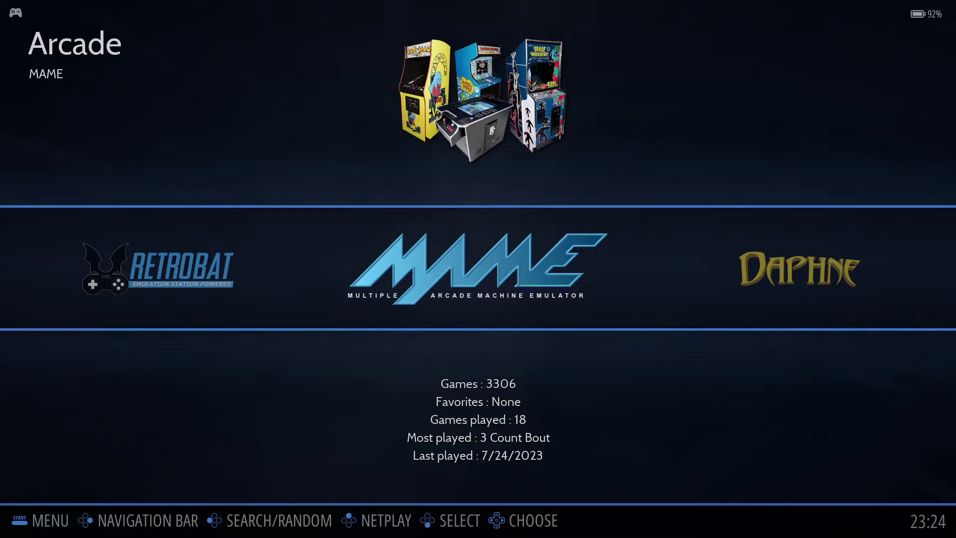
Open the MAME game list and jump to the games beginning with the letter G.
{"action": "key", "text": "Return"}
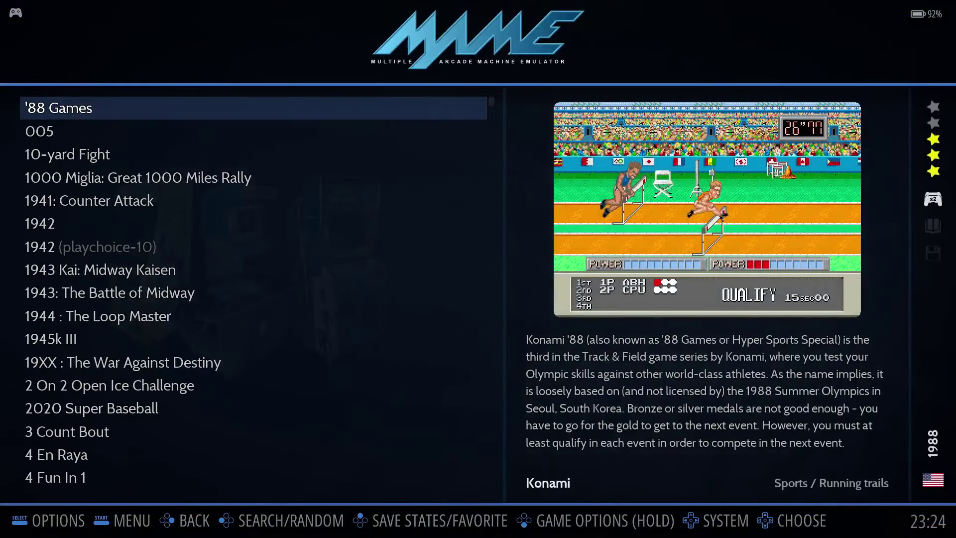
{"action": "key", "text": "F2"}
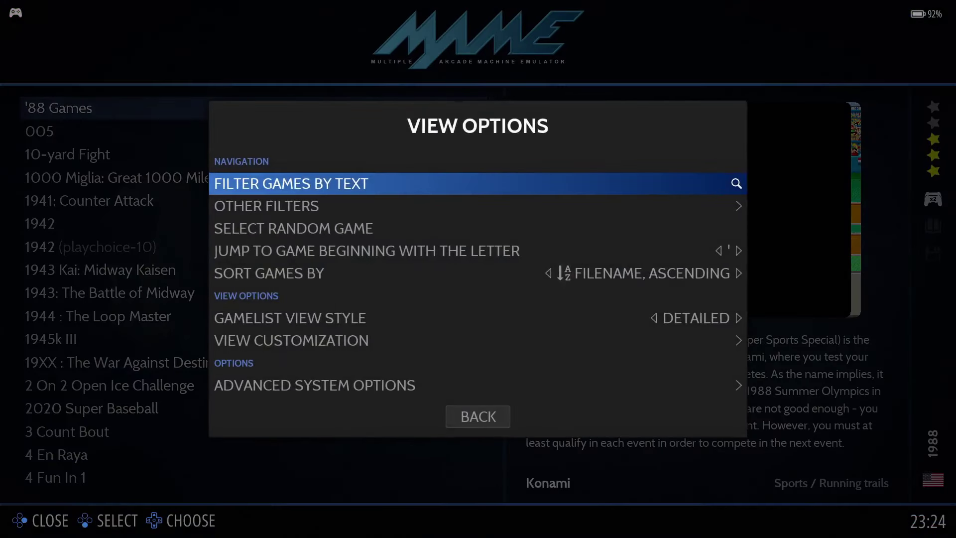
{"action": "key", "text": "Down"}
{"action": "key", "text": "Down"}
{"action": "key", "text": "Down"}
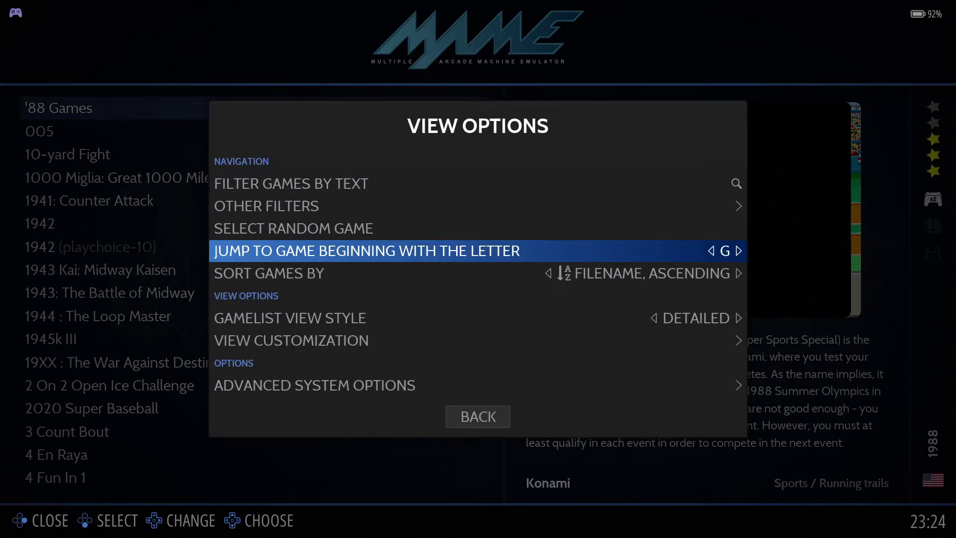
{"action": "key", "text": "Escape"}
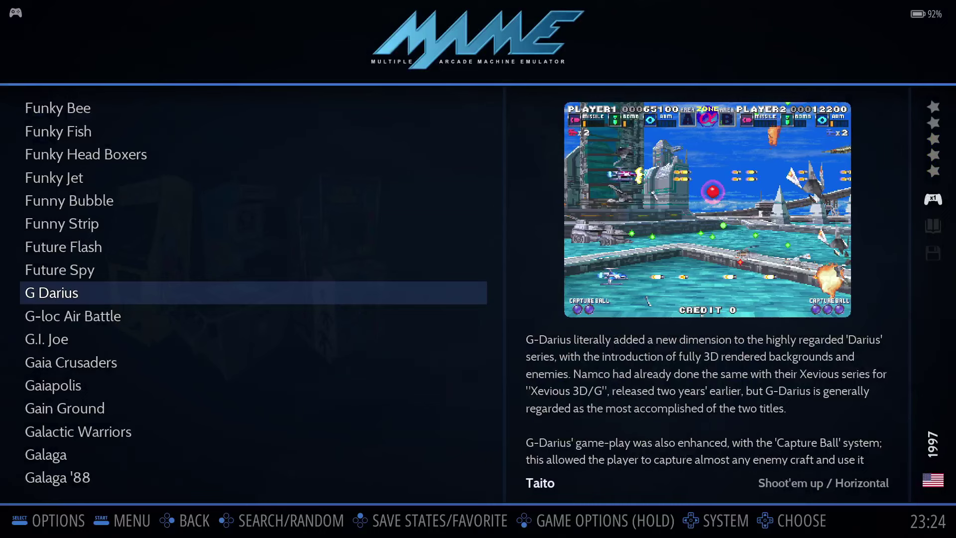
Move the selection in the MAME game list to Galaga.
{"action": "key", "text": "Page_Down"}
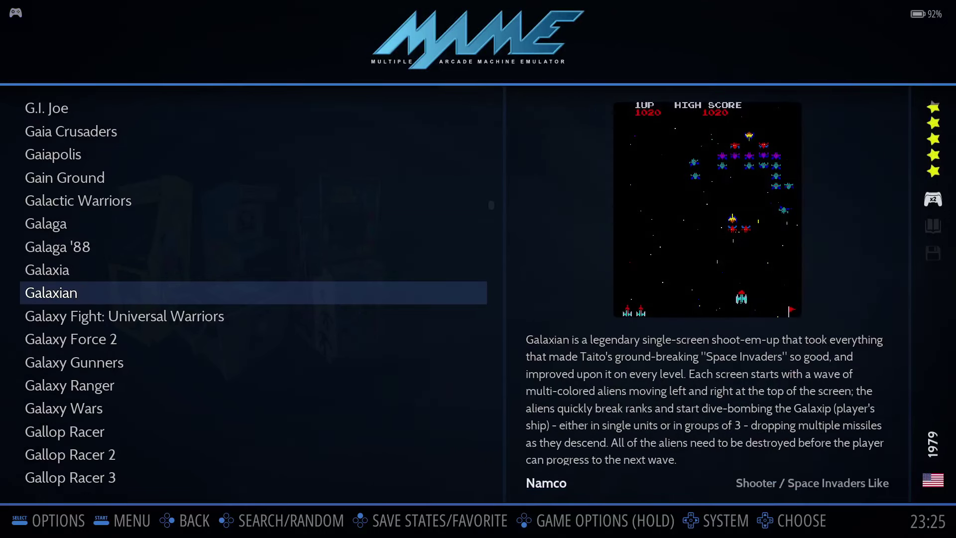
{"action": "key", "text": "Up"}
{"action": "key", "text": "Up"}
{"action": "key", "text": "Up"}
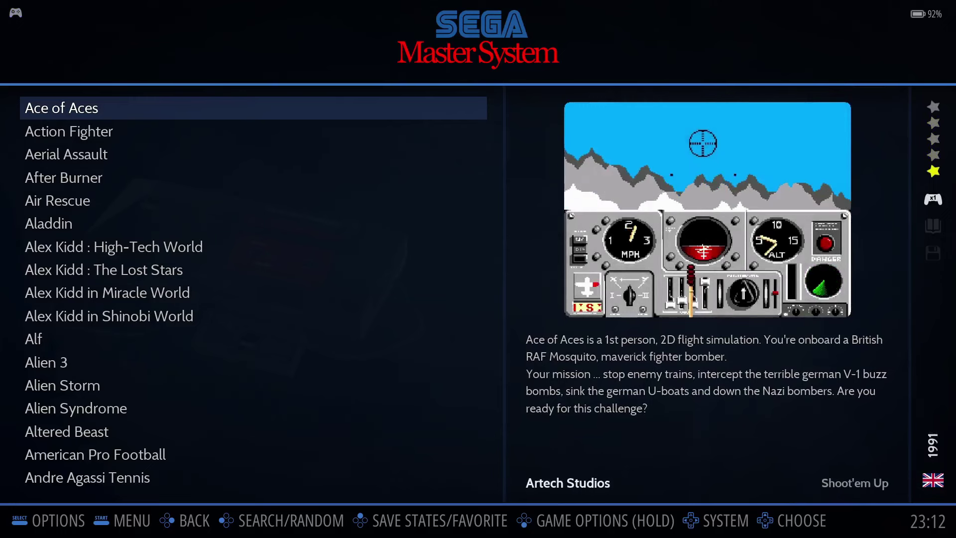
Filter the Sega Master System games by the text "sonic" and move down the filtered list.
{"action": "key", "text": "BackSpace"}
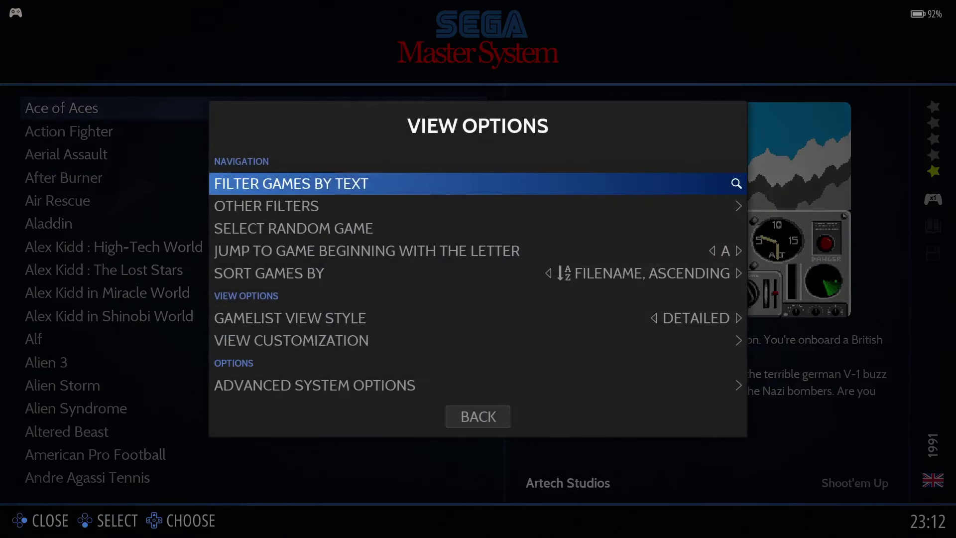
{"action": "key", "text": "Return"}
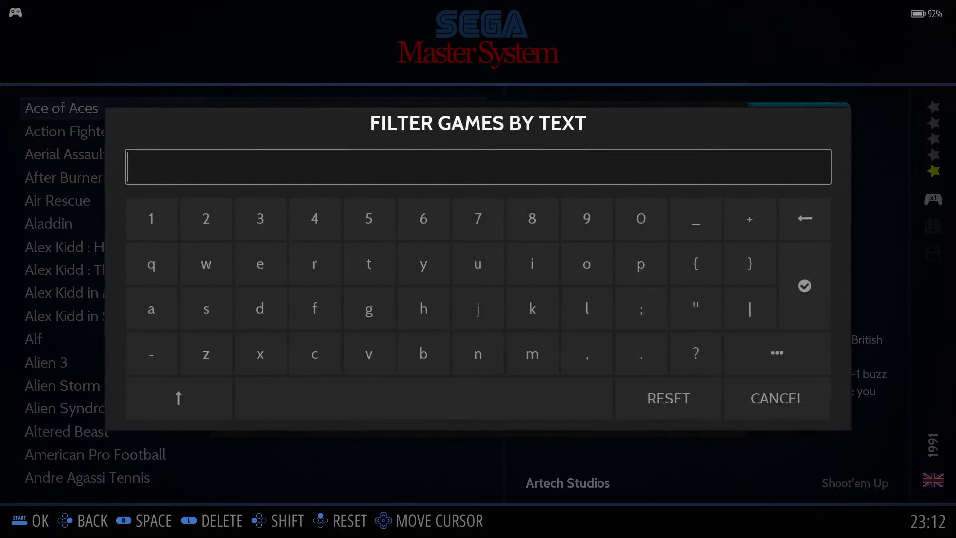
{"action": "key", "text": "Down"}
{"action": "key", "text": "Down"}
{"action": "key", "text": "Right"}
{"action": "key", "text": "Return"}
{"action": "key", "text": "Right"}
{"action": "key", "text": "Right"}
{"action": "key", "text": "Right"}
{"action": "key", "text": "Right"}
{"action": "key", "text": "Right"}
{"action": "key", "text": "Right"}
{"action": "key", "text": "Right"}
{"action": "key", "text": "Up"}
{"action": "key", "text": "Return"}
{"action": "key", "text": "Down"}
{"action": "key", "text": "Left"}
{"action": "key", "text": "Left"}
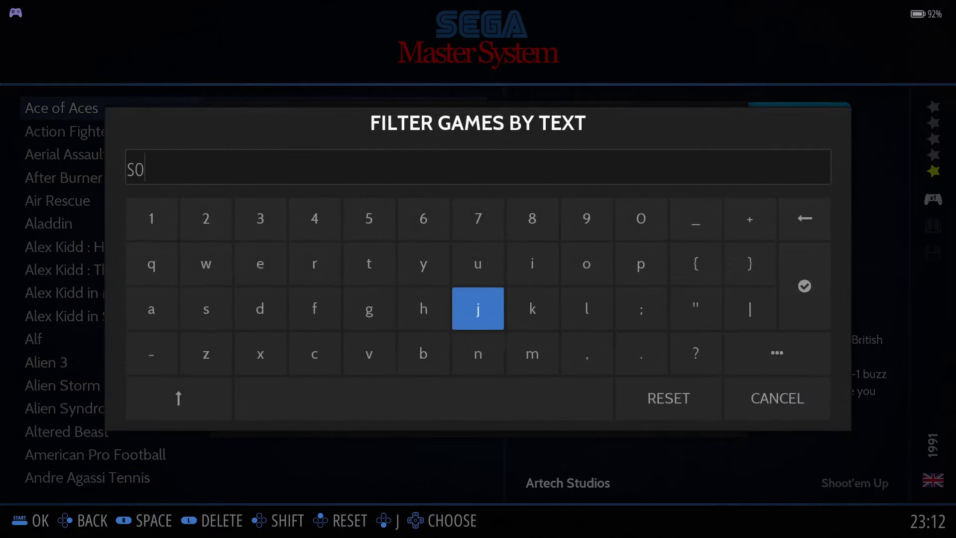
{"action": "key", "text": "Down"}
{"action": "key", "text": "Return"}
{"action": "key", "text": "Up"}
{"action": "key", "text": "Up"}
{"action": "key", "text": "Right"}
{"action": "key", "text": "Return"}
{"action": "key", "text": "Left"}
{"action": "key", "text": "Left"}
{"action": "key", "text": "Left"}
{"action": "key", "text": "Left"}
{"action": "key", "text": "Down"}
{"action": "key", "text": "Down"}
{"action": "key", "text": "Return"}
{"action": "key", "text": "Up"}
{"action": "key", "text": "Right"}
{"action": "key", "text": "Right"}
{"action": "key", "text": "Right"}
{"action": "key", "text": "Right"}
{"action": "key", "text": "Right"}
{"action": "key", "text": "Right"}
{"action": "key", "text": "Right"}
{"action": "key", "text": "Right"}
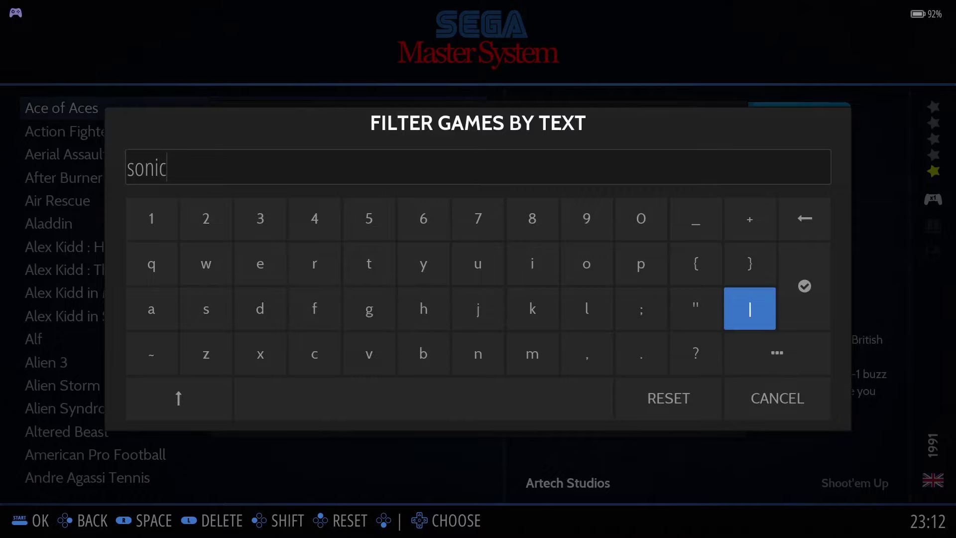
{"action": "key", "text": "Right"}
{"action": "key", "text": "Return"}
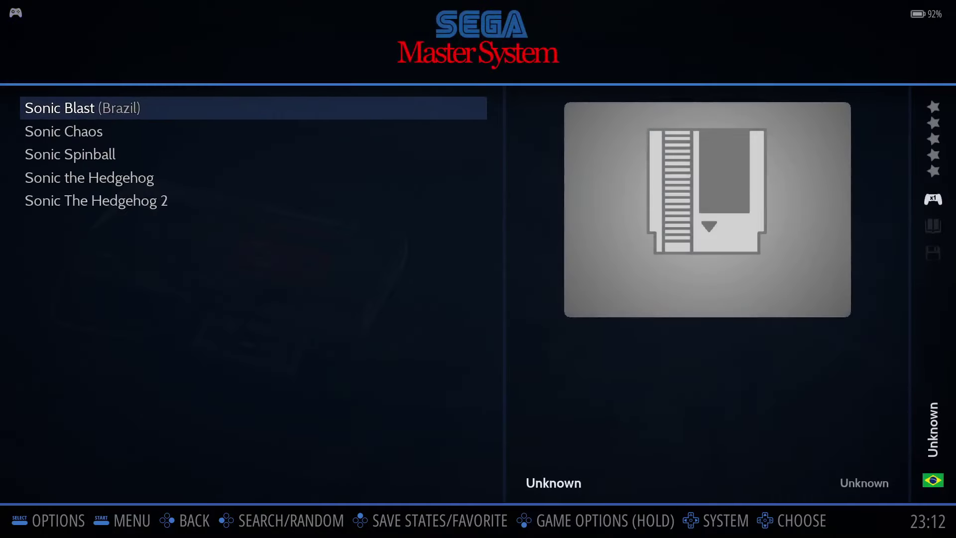
{"action": "key", "text": "Down"}
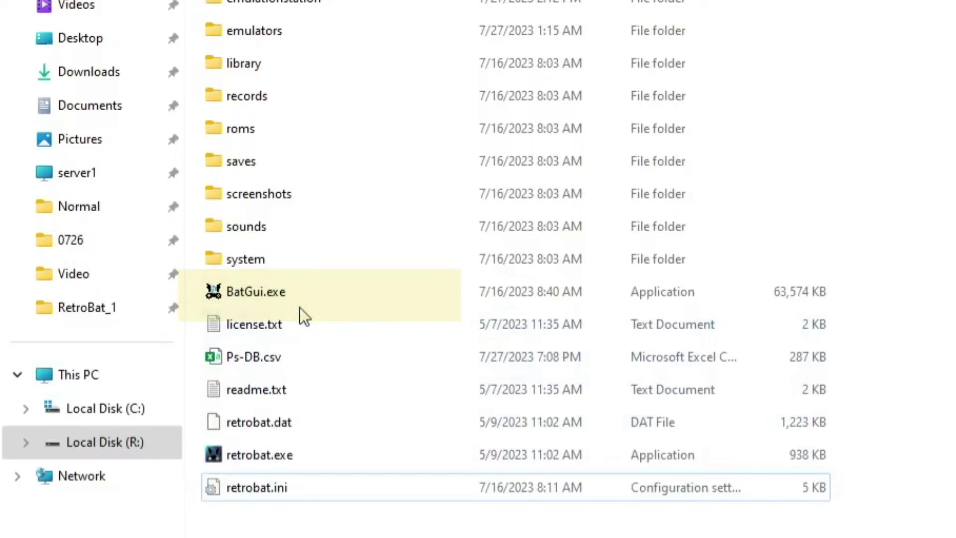
Launch BatGui.exe from the RetroBat folder and examine its Retrobat ini, System List, SDL Library Selector and CHD Manager tools.
{"action": "double_click", "coordinate": [222, 296]}
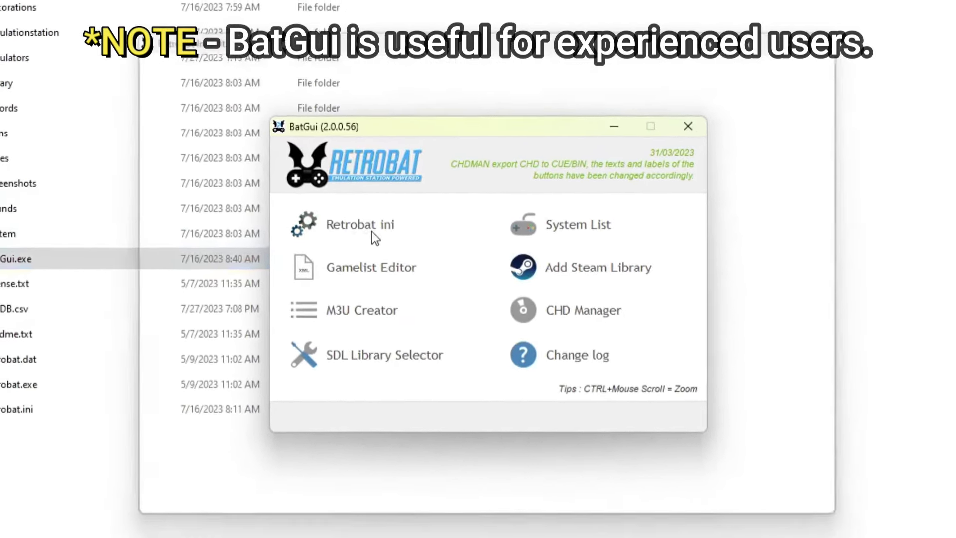
{"action": "left_click", "coordinate": [371, 231]}
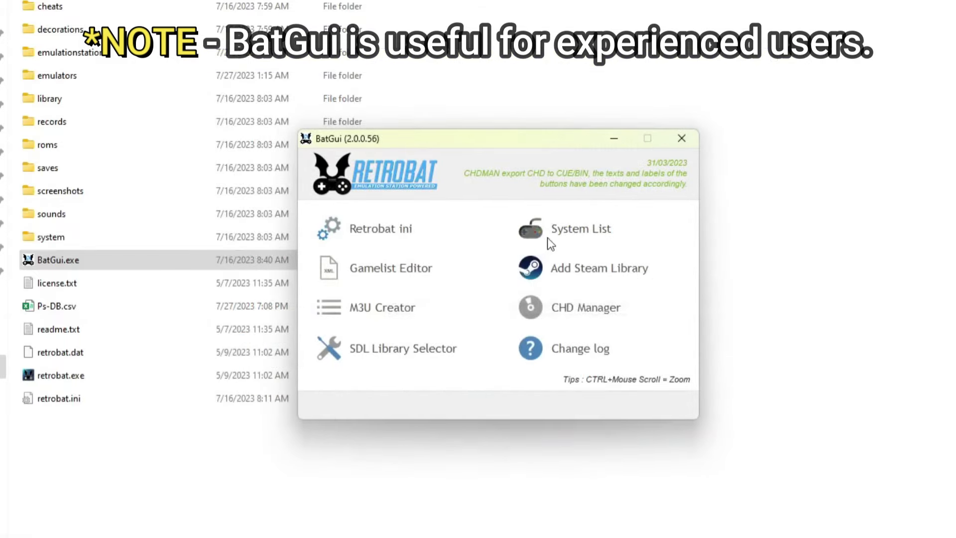
{"action": "left_click", "coordinate": [549, 240]}
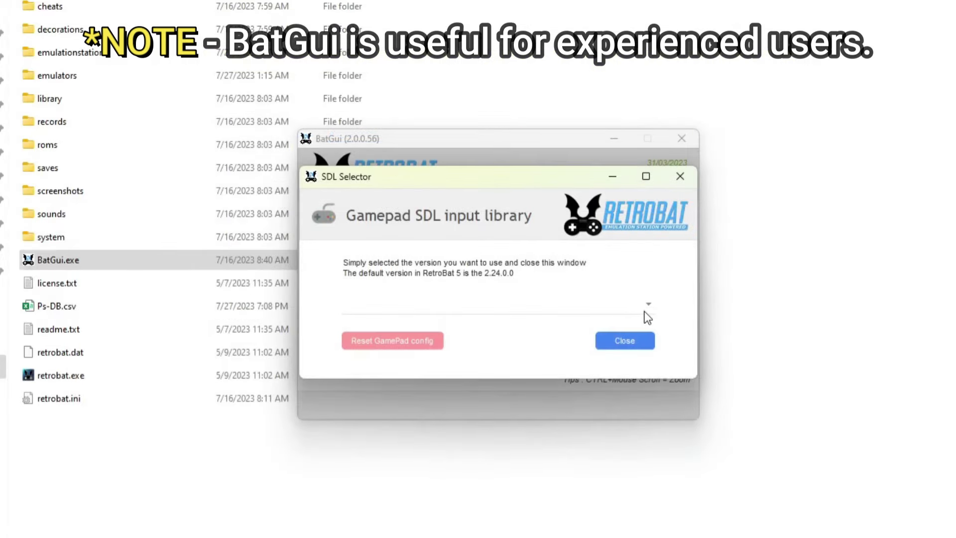
{"action": "left_click", "coordinate": [650, 311]}
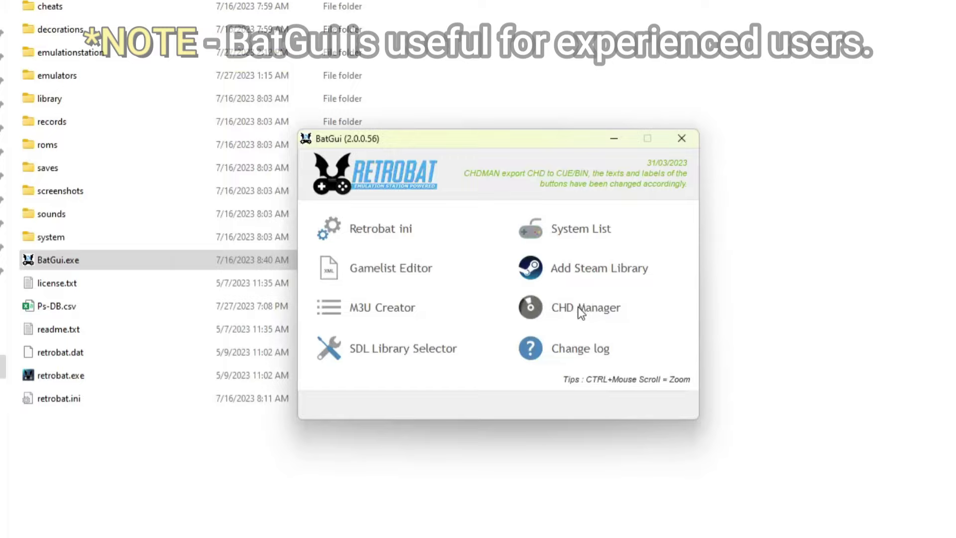
{"action": "left_click", "coordinate": [581, 311]}
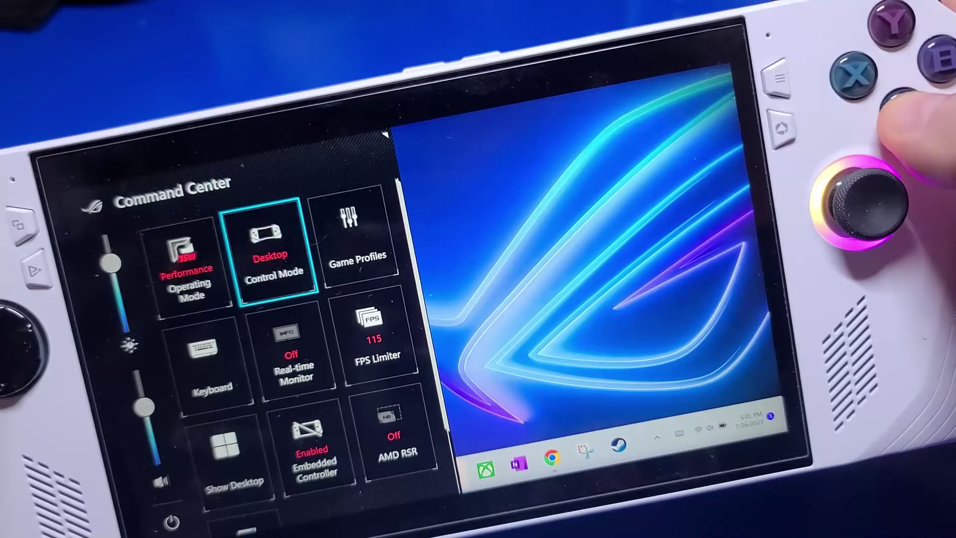
{"action": "key", "text": "Return"}
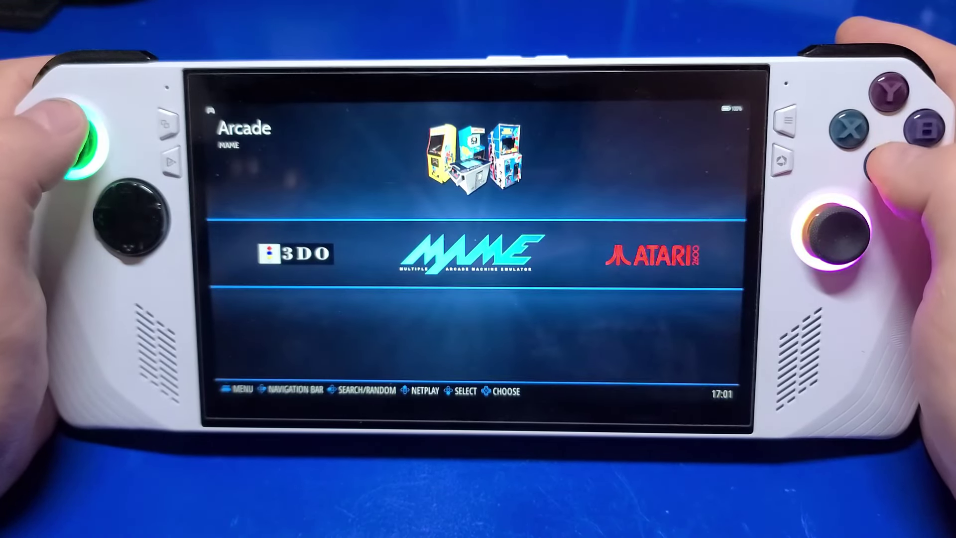
Open the MAME game list and use the jump-to-letter view option to get to the games near Galaga.
{"action": "key", "text": "Return"}
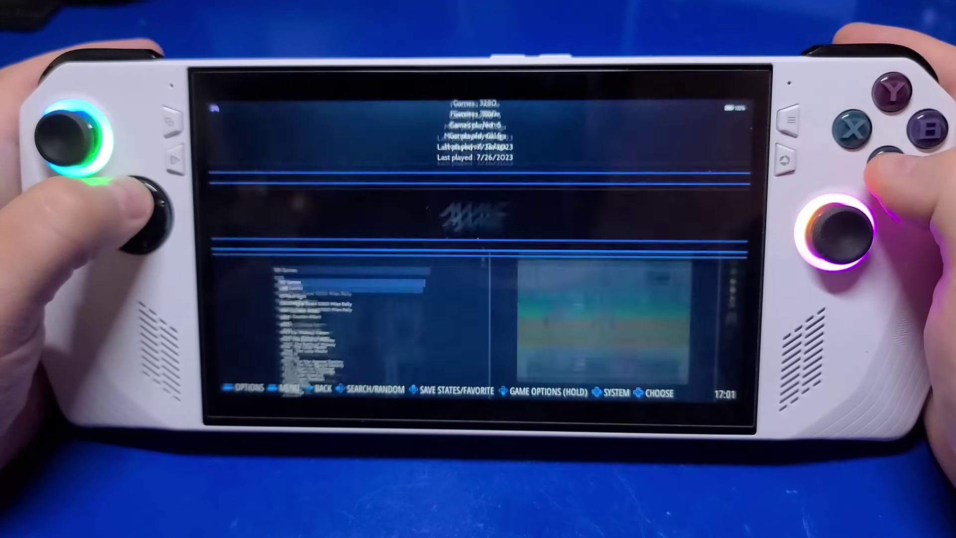
{"action": "key", "text": "F1"}
{"action": "key", "text": "Down"}
{"action": "key", "text": "Down"}
{"action": "key", "text": "Down"}
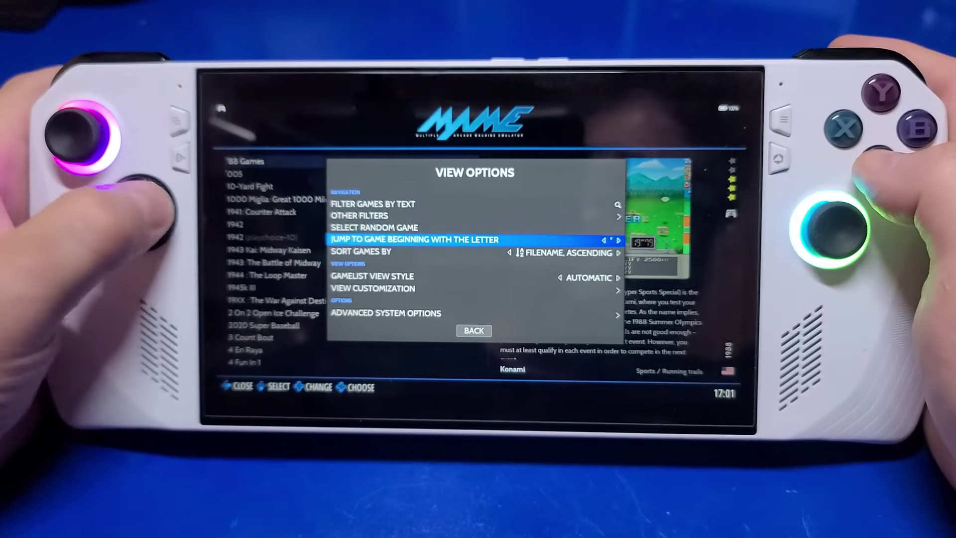
{"action": "key", "text": "Return"}
Launch Galaga from the MAME game list, insert one credit and start a game.
{"action": "key", "text": "Down"}
{"action": "key", "text": "Down"}
{"action": "key", "text": "Down"}
{"action": "key", "text": "Down"}
{"action": "key", "text": "Down"}
{"action": "key", "text": "Down"}
{"action": "key", "text": "Down"}
{"action": "key", "text": "Down"}
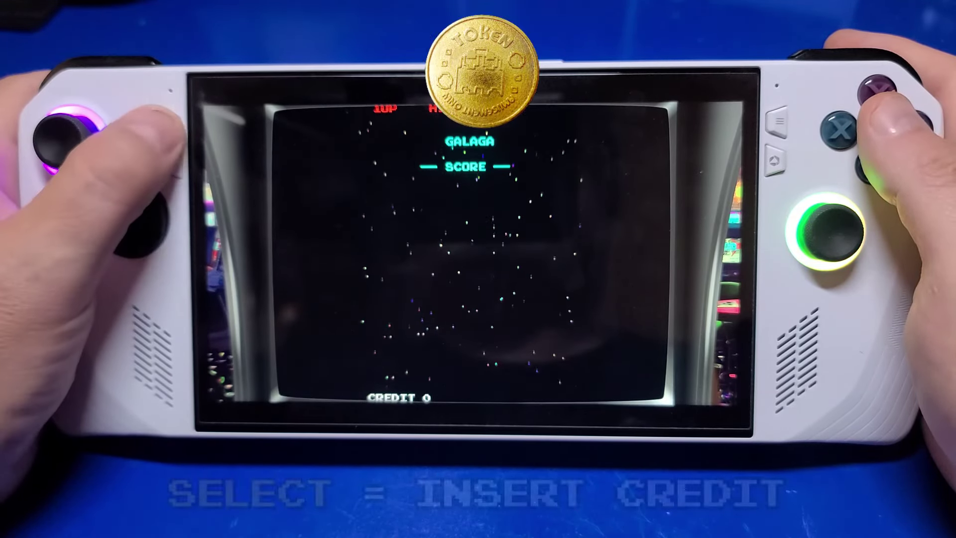
{"action": "key", "text": "5"}
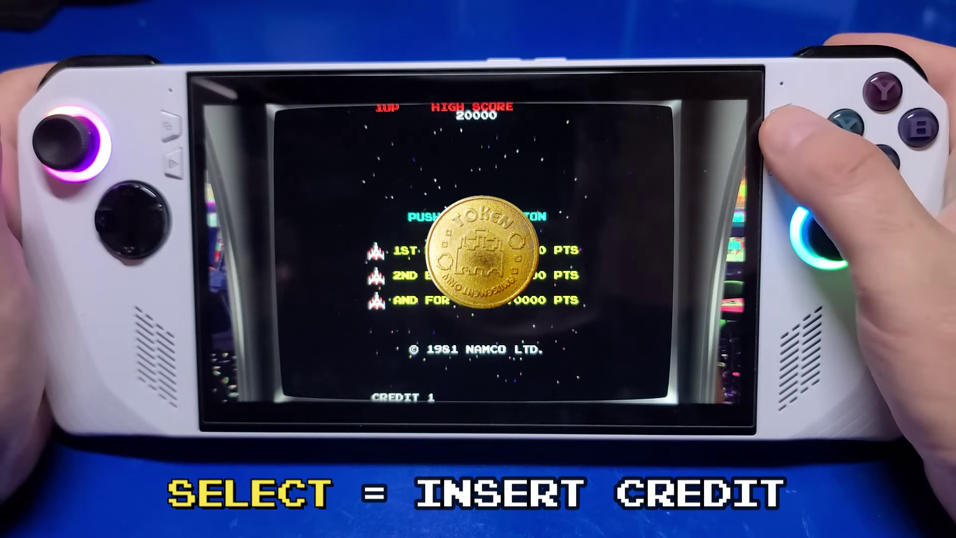
{"action": "key", "text": "1"}
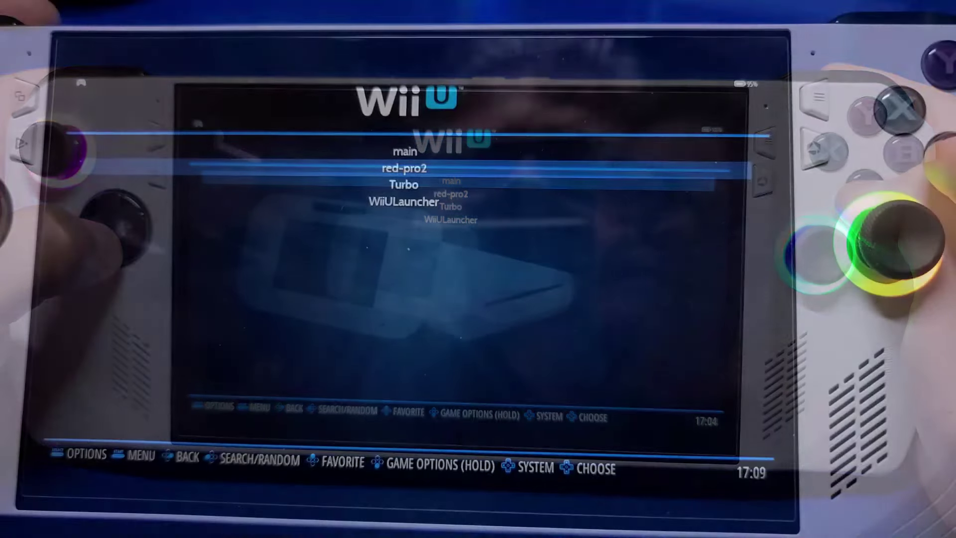
Launch Turbo from the Wii U game list, and launch Simpsons - Road Rage.
{"action": "key", "text": "Down"}
{"action": "key", "text": "Down"}
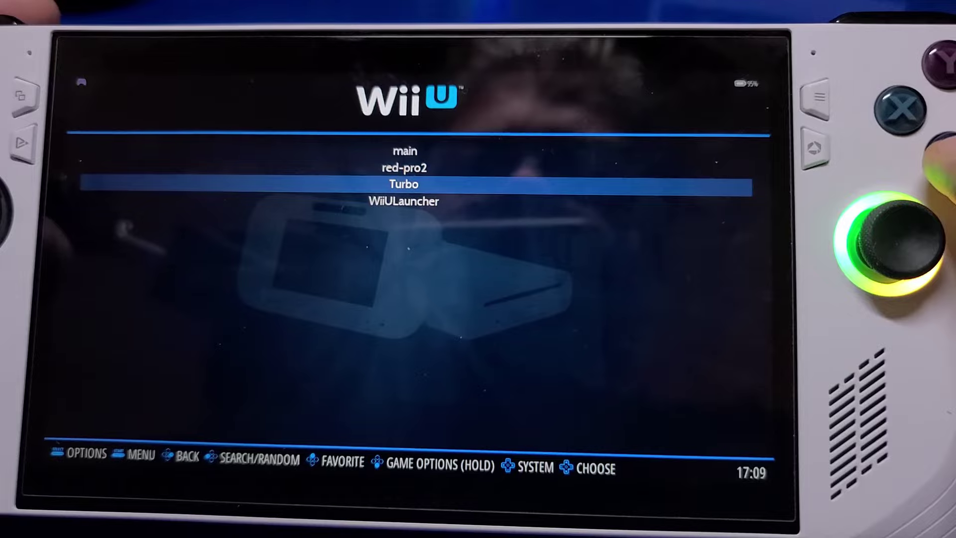
{"action": "key", "text": "Return"}
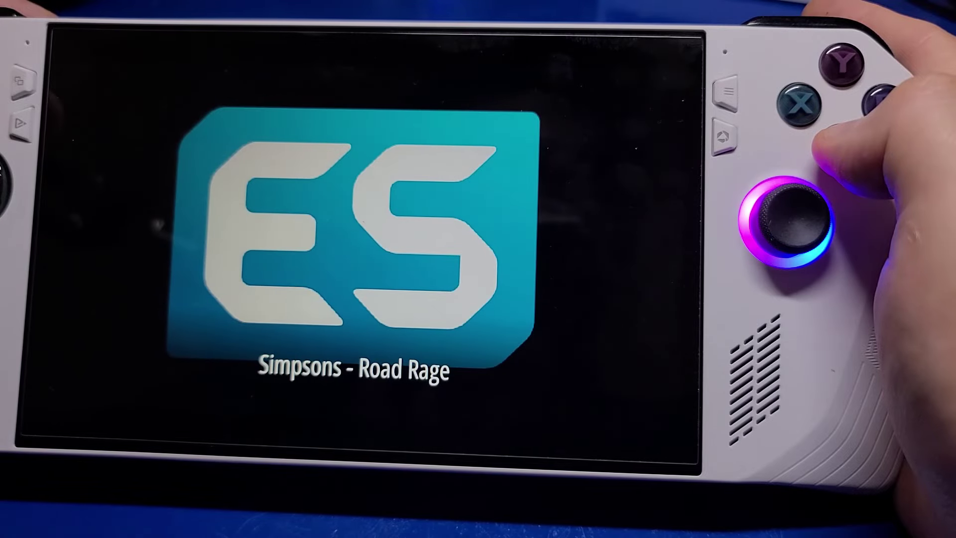
{"action": "key", "text": "Return"}
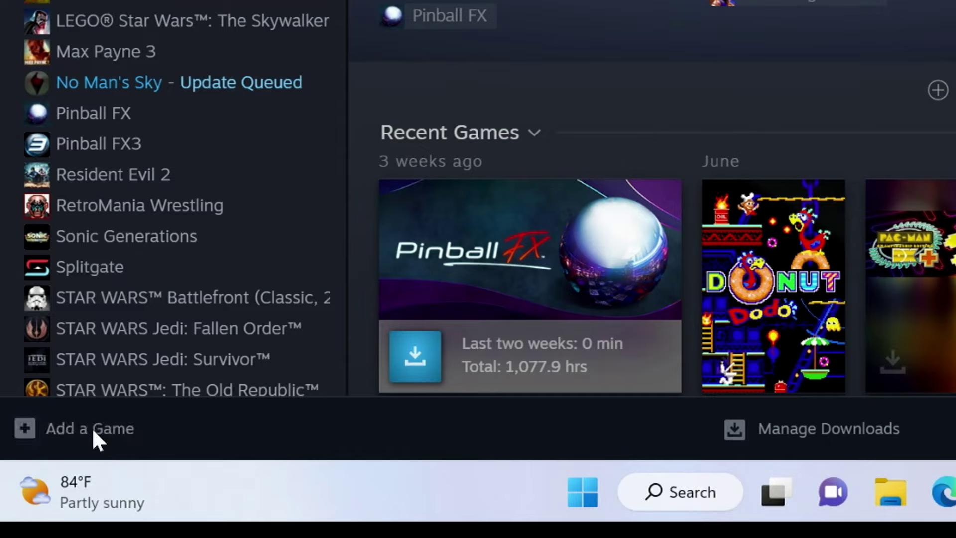
Switch to Steam and add retrobat.exe from the RetroBat folder on drive F: to the library as a non-Steam game.
{"action": "left_click", "coordinate": [95, 438]}
{"action": "left_click", "coordinate": [198, 328]}
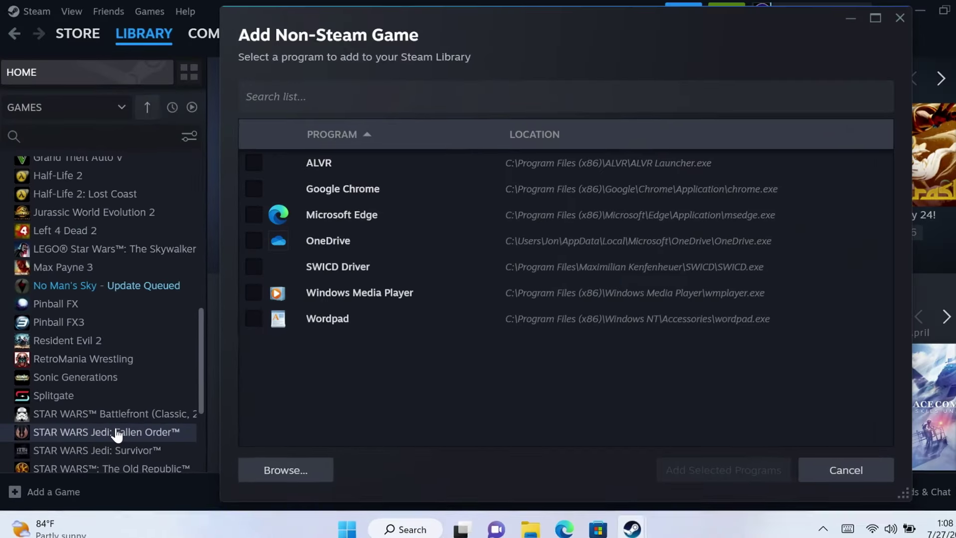
{"action": "left_click", "coordinate": [269, 472]}
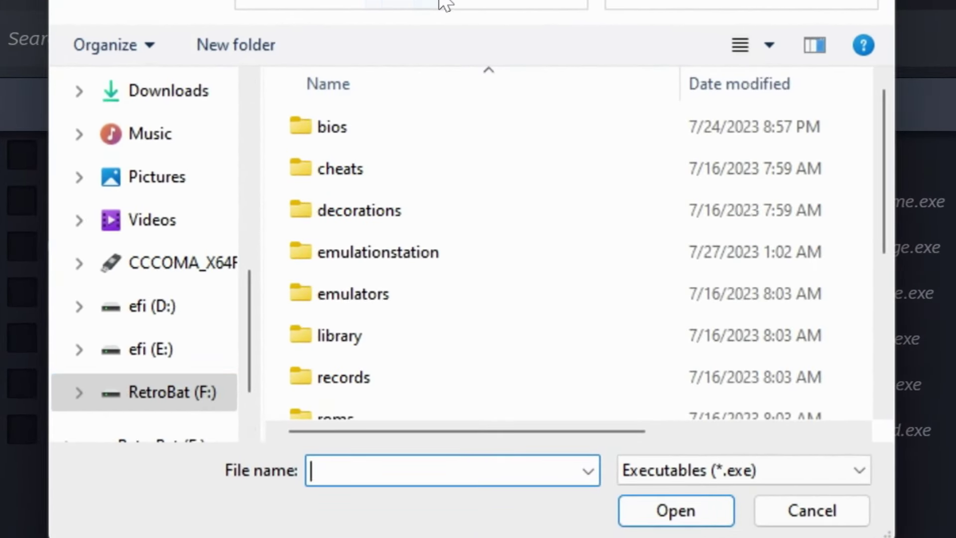
{"action": "scroll", "coordinate": [448, 288], "scroll_direction": "down", "scroll_amount": 2}
{"action": "left_click", "coordinate": [394, 405]}
{"action": "left_click", "coordinate": [672, 512]}
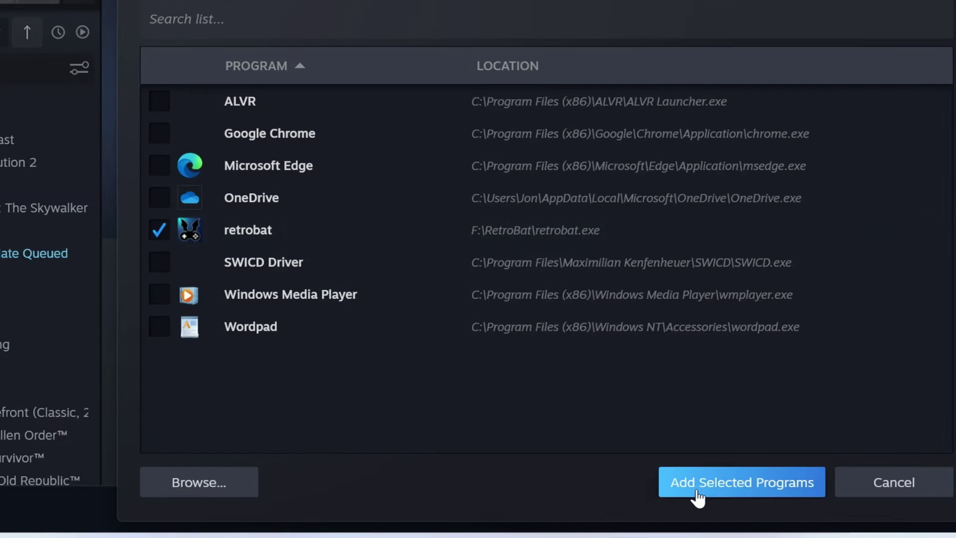
{"action": "left_click", "coordinate": [698, 492]}
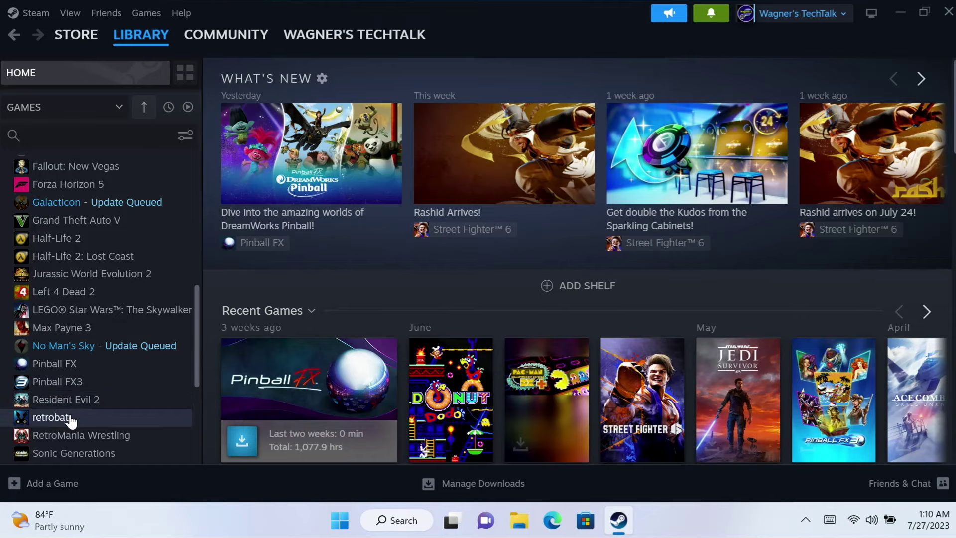
Launch retrobat from the Steam library.
{"action": "left_click", "coordinate": [53, 417]}
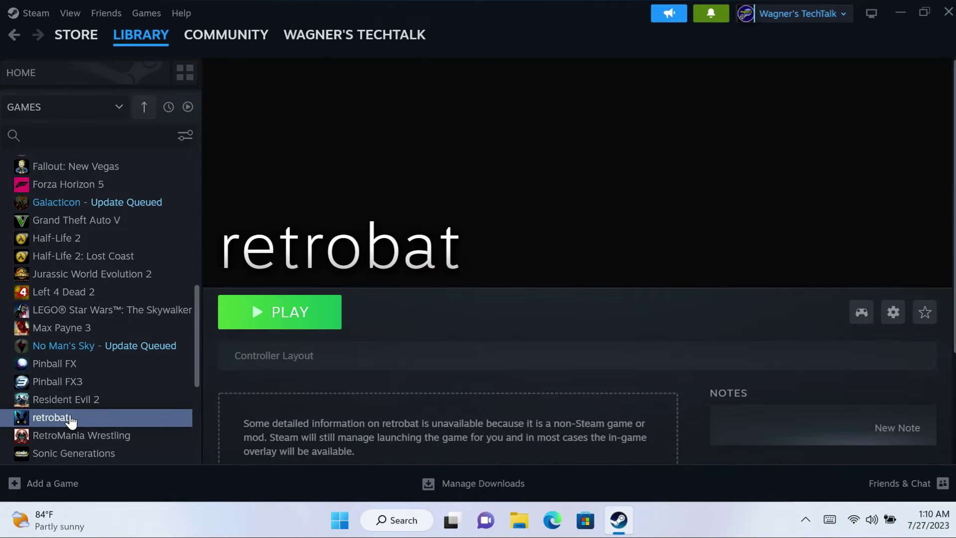
{"action": "left_click", "coordinate": [292, 309]}
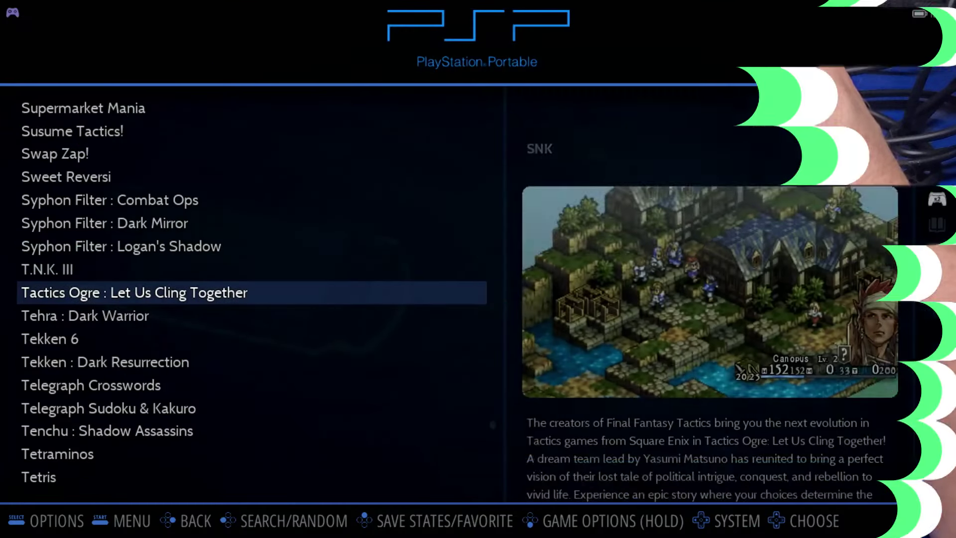
Move the selection in the PlayStation Portable game list to Tekken 6.
{"action": "key", "text": "Down"}
{"action": "key", "text": "Down"}
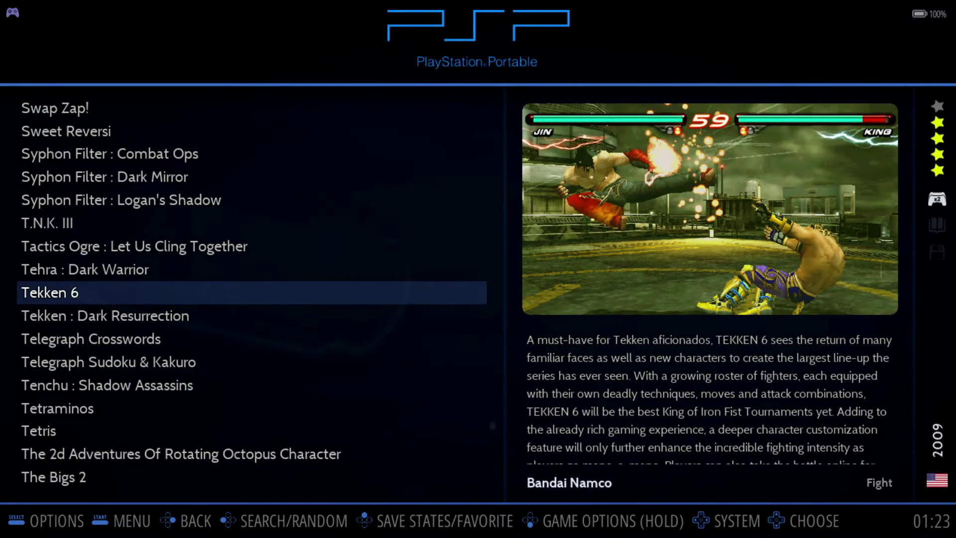